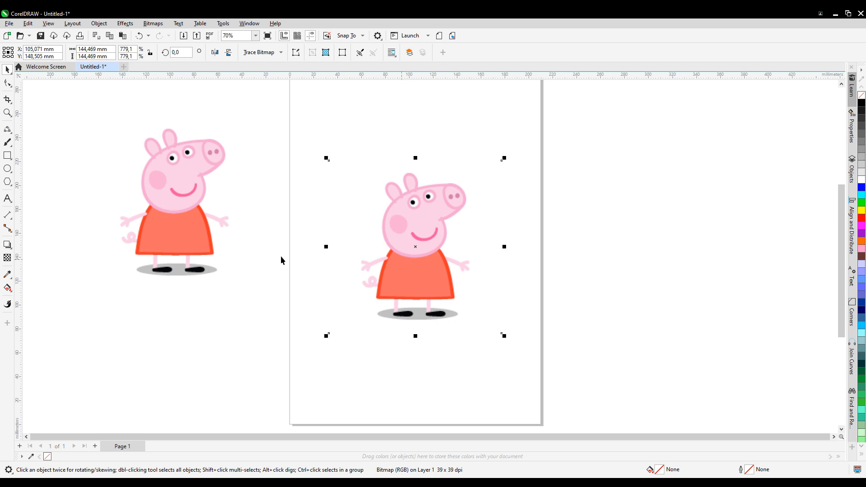
# Step: Give the pig image on the page a uniform transparency of 50 and lock it in place
pyautogui.click(7, 259)
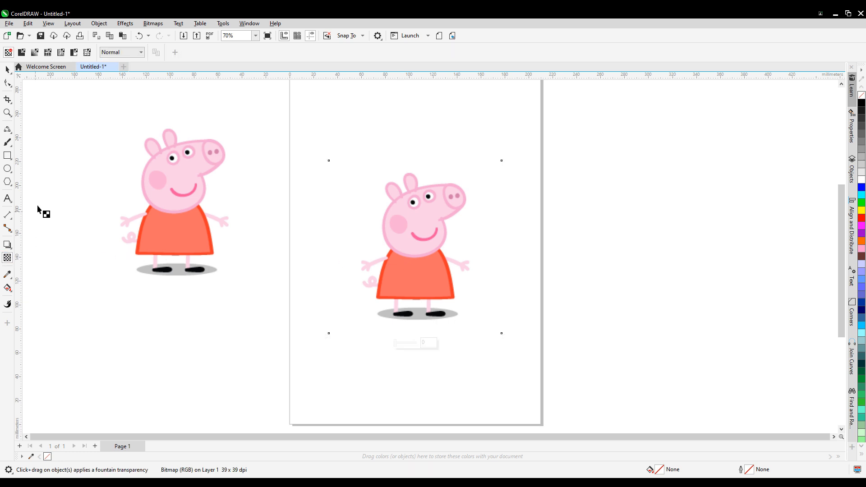
pyautogui.click(21, 54)
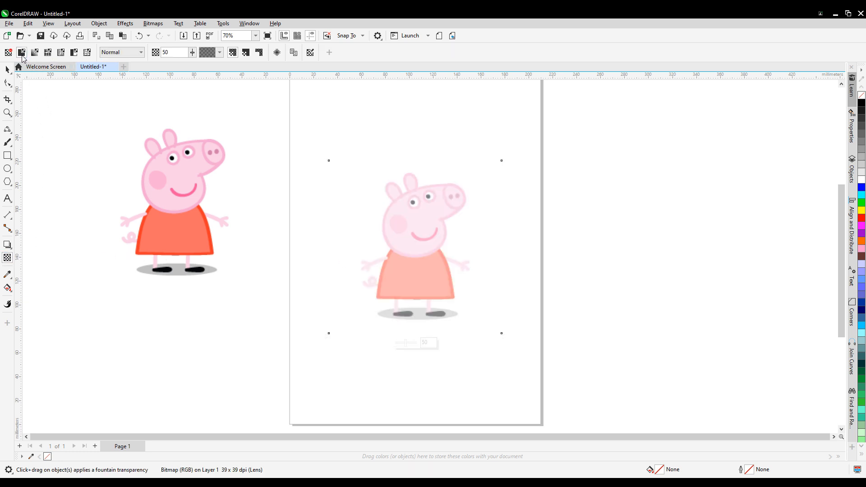
pyautogui.click(7, 70)
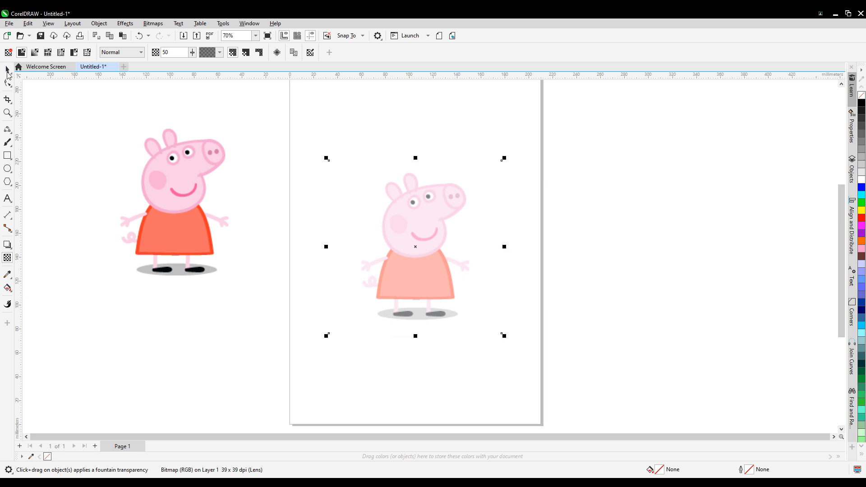
pyautogui.rightClick(427, 282)
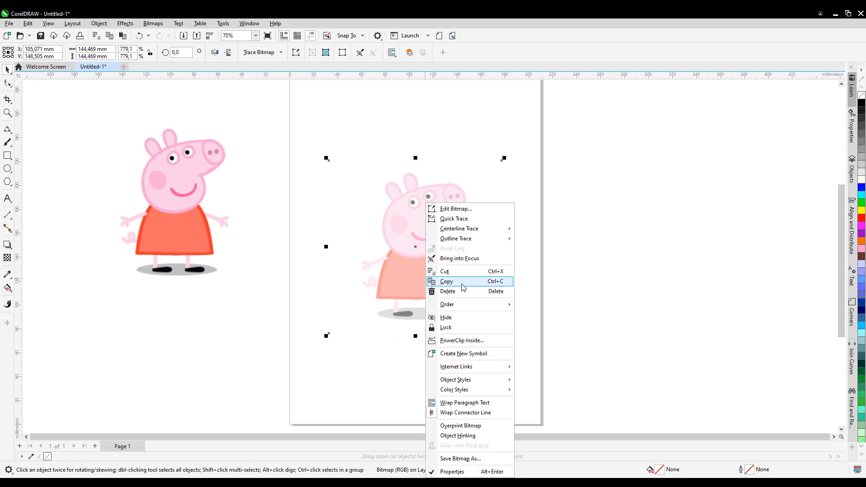
pyautogui.click(462, 327)
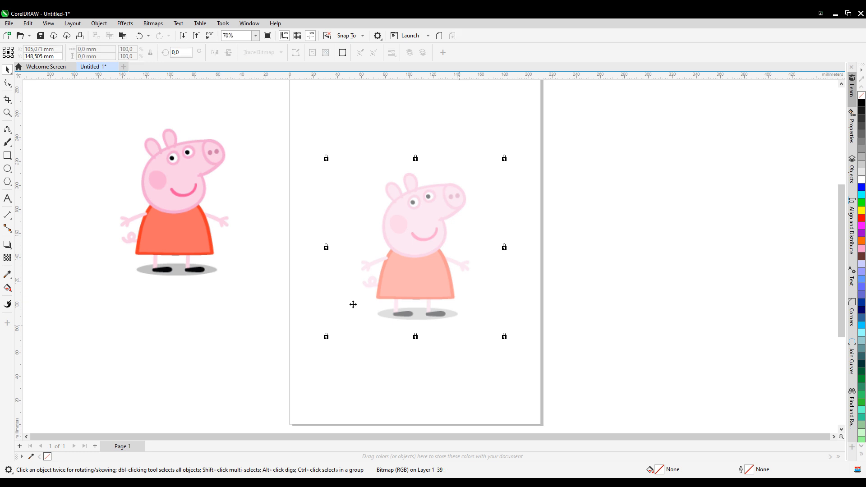
pyautogui.click(530, 365)
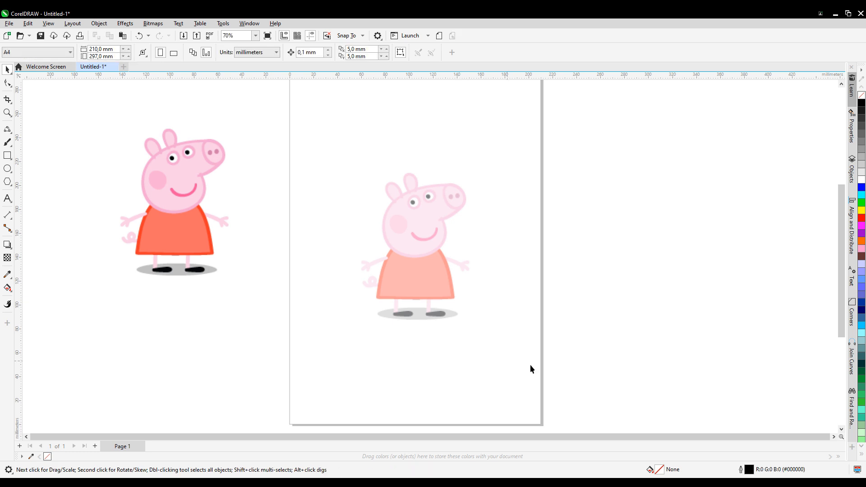
# Step: Set the document's default outline for graphic objects to round line caps
pyautogui.doubleClick(751, 471)
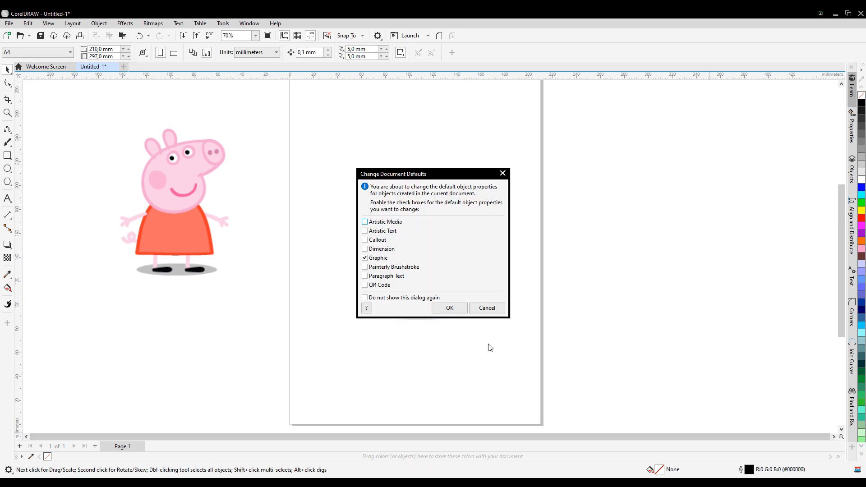
pyautogui.click(454, 309)
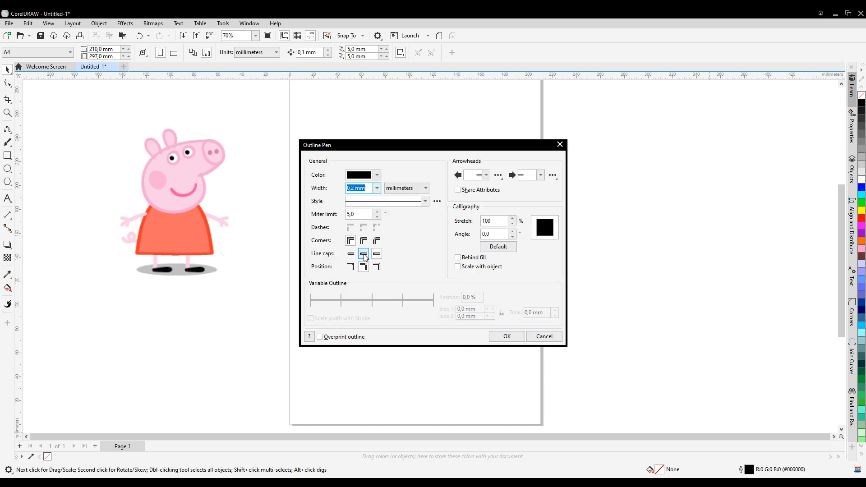
pyautogui.click(363, 254)
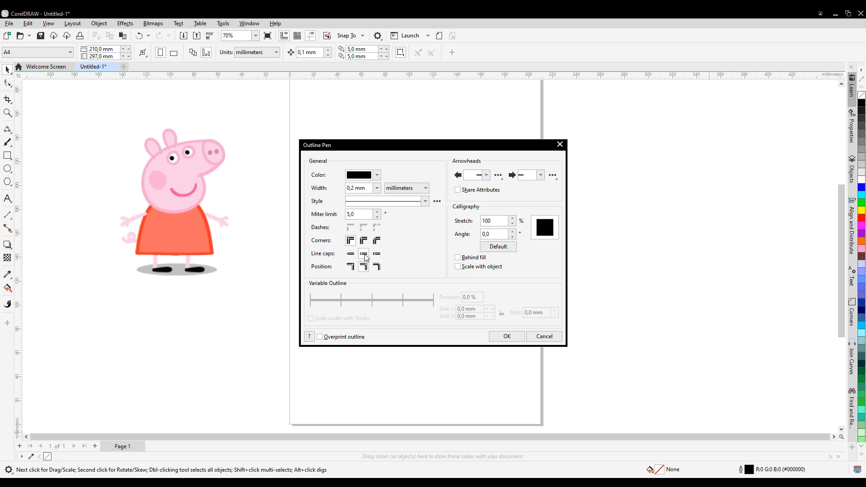
pyautogui.click(498, 341)
# Step: Trace the faded pig's left arm through to the lower finger with a 3-point curve about 19 mm wide and 9 mm high
pyautogui.scroll(3, 430, 256)
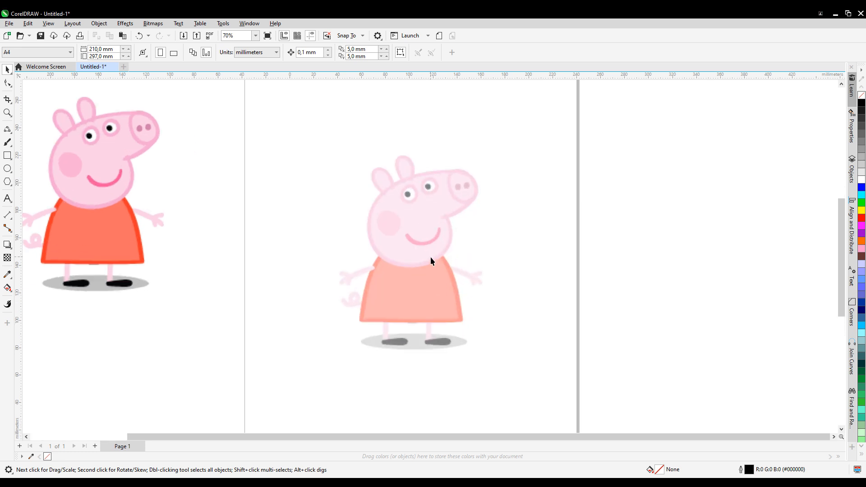
pyautogui.scroll(2, 430, 256)
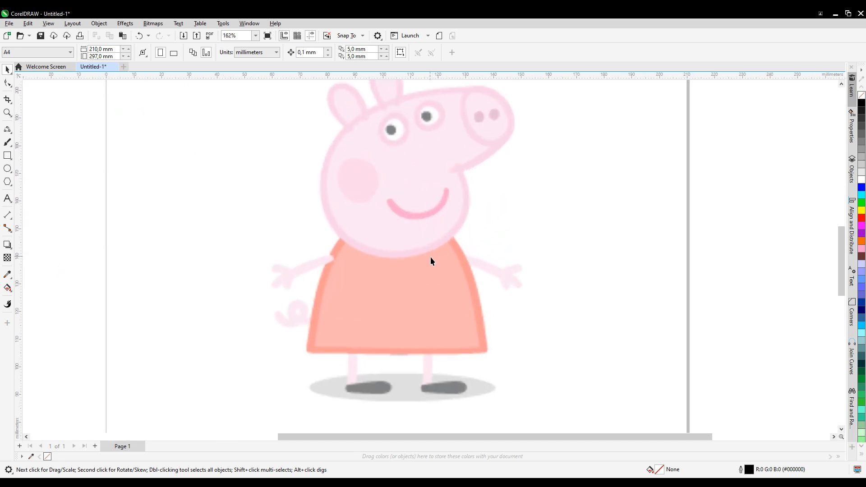
pyautogui.click(8, 130)
pyautogui.scroll(5, 437, 265)
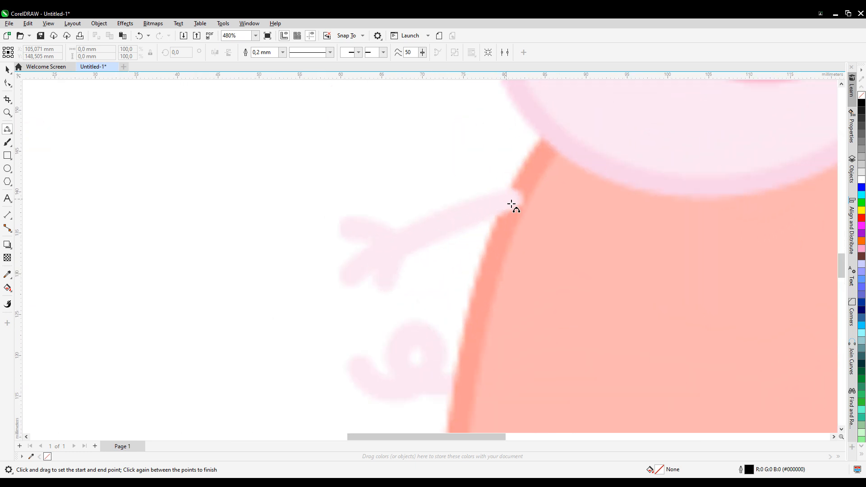
pyautogui.moveTo(455, 226); pyautogui.dragTo(357, 279)
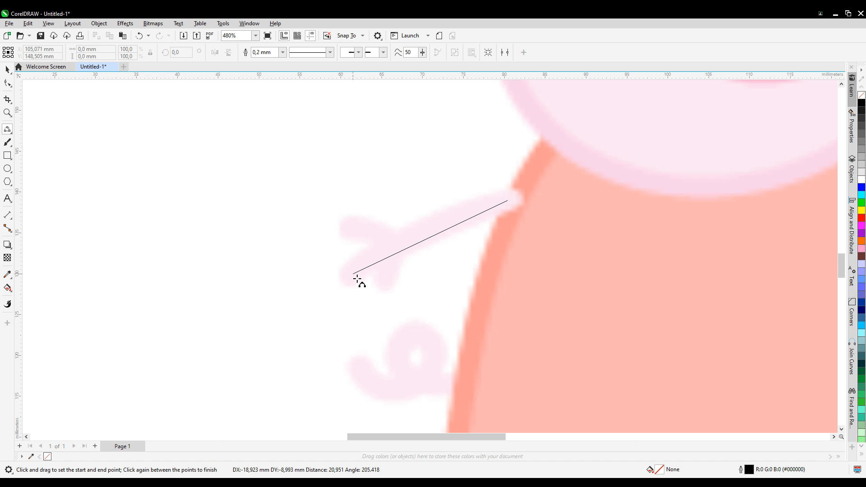
pyautogui.click(399, 253)
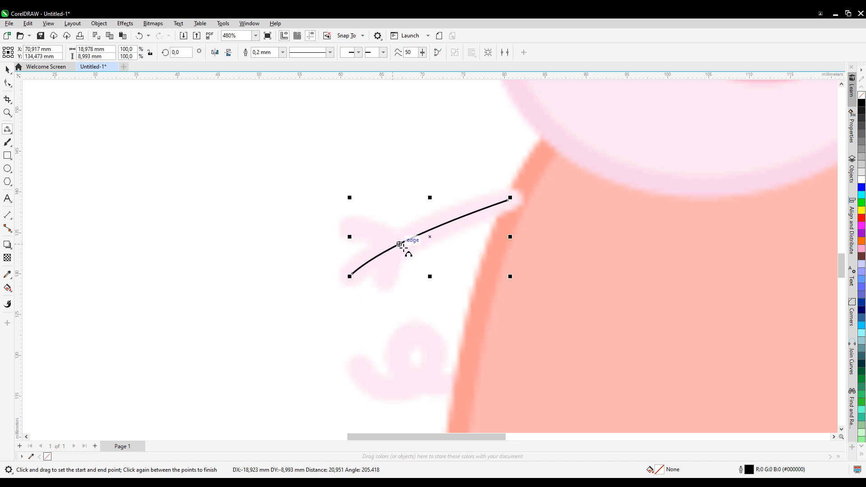
# Step: Trace the two remaining fingers of the left hand with 3-point curves that branch off the arm curve
pyautogui.moveTo(399, 244); pyautogui.dragTo(356, 232)
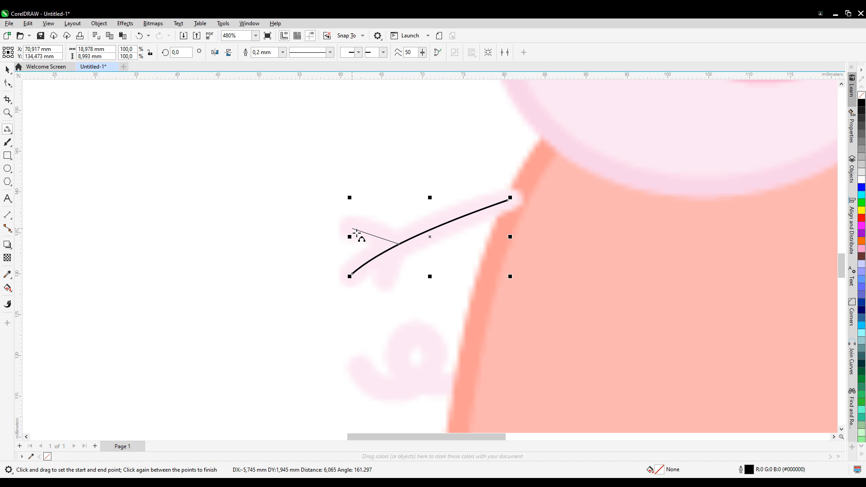
pyautogui.click(373, 237)
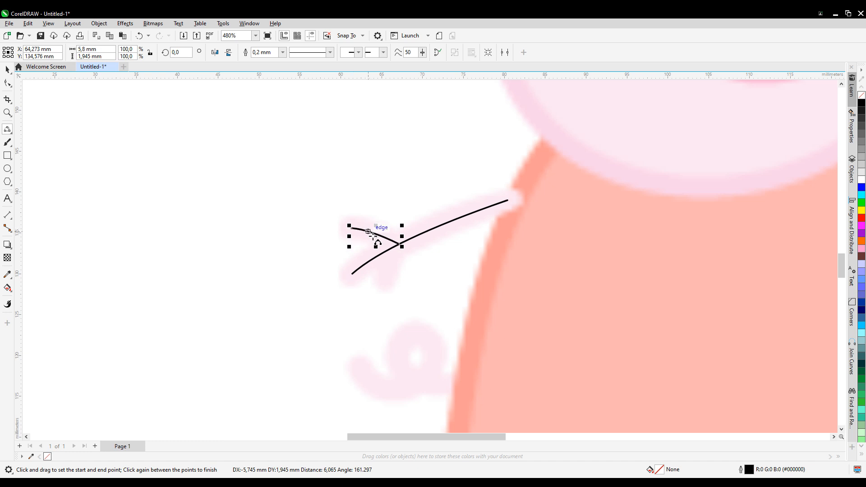
pyautogui.moveTo(402, 246); pyautogui.dragTo(394, 282)
pyautogui.click(394, 282)
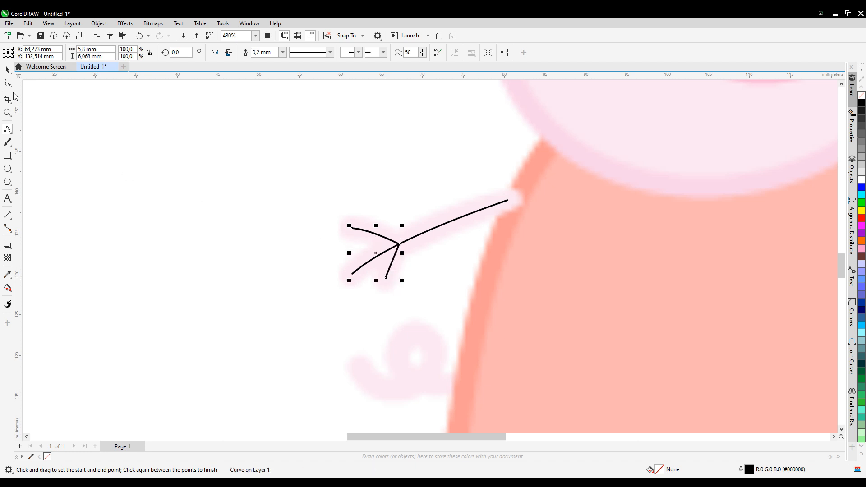
# Step: Set the outline width of all the left arm and finger curves to 2.2 mm
pyautogui.click(7, 82)
pyautogui.moveTo(205, 310); pyautogui.dragTo(527, 175)
pyautogui.press('space')
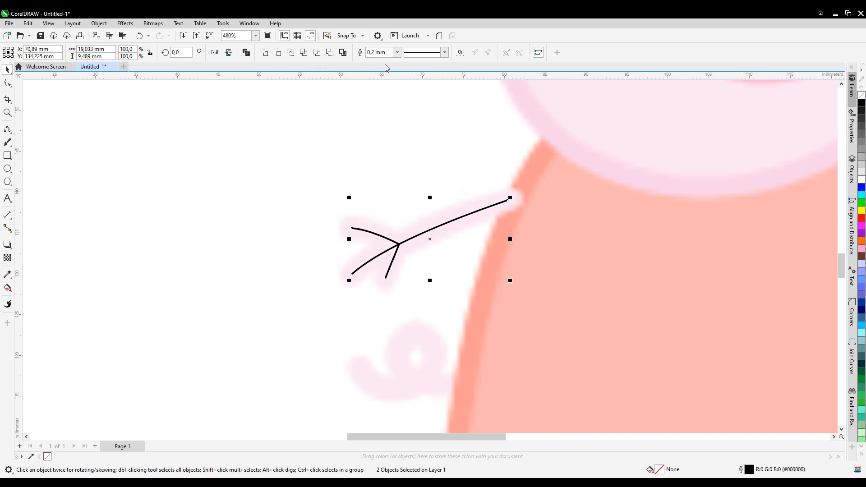
pyautogui.click(396, 52)
pyautogui.click(393, 115)
pyautogui.click(397, 52)
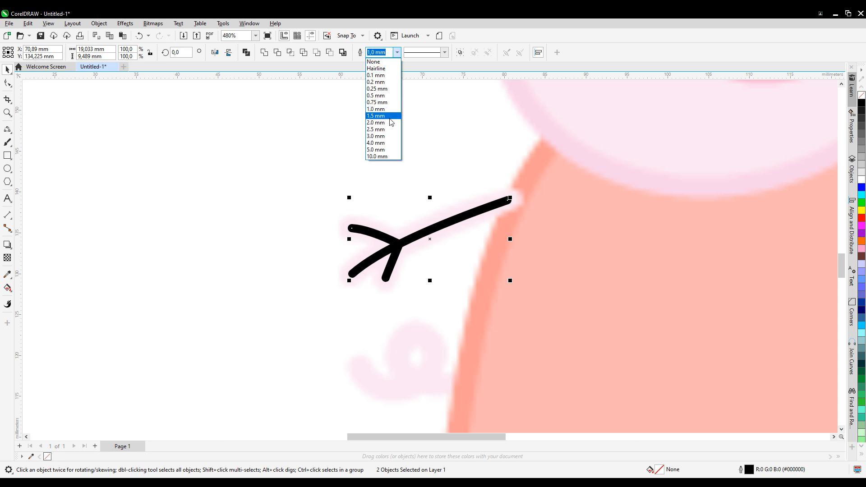
pyautogui.click(390, 122)
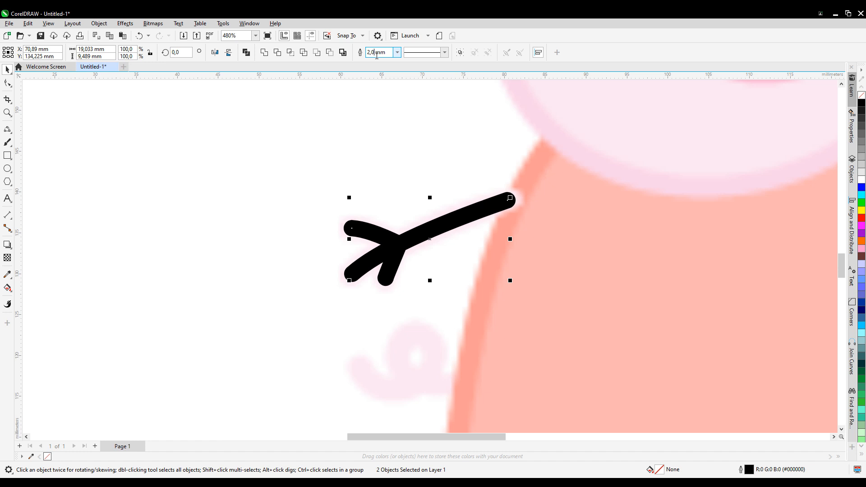
pyautogui.write('2')
pyautogui.press('Return')
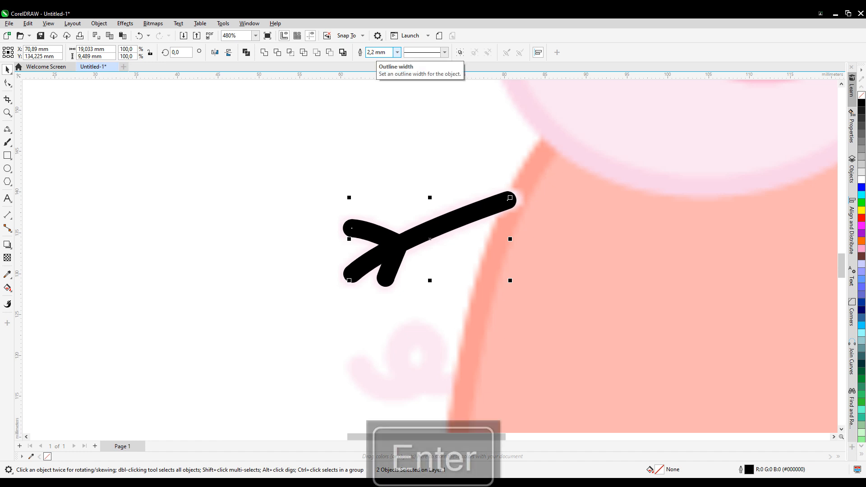
# Step: Sample the pink from the original pig's hand and apply it to the outlines of the left arm and finger curves
pyautogui.scroll(-1, 429, 261)
pyautogui.scroll(-2, 430, 259)
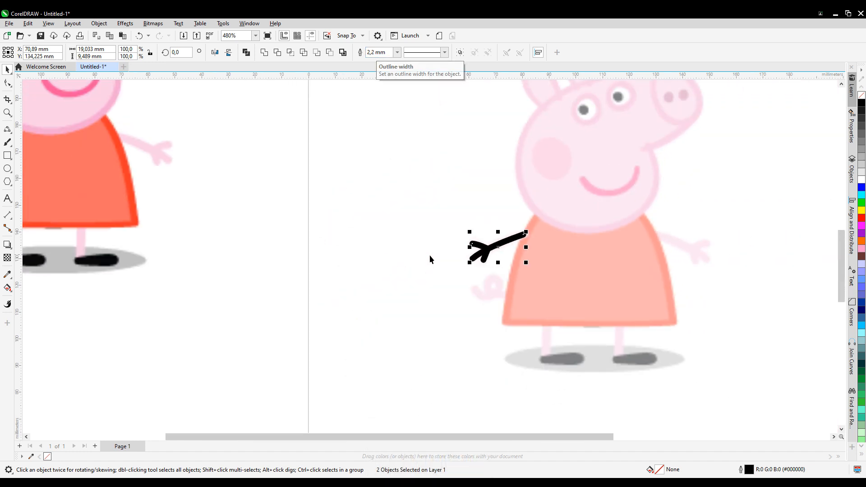
pyautogui.click(7, 274)
pyautogui.click(159, 157)
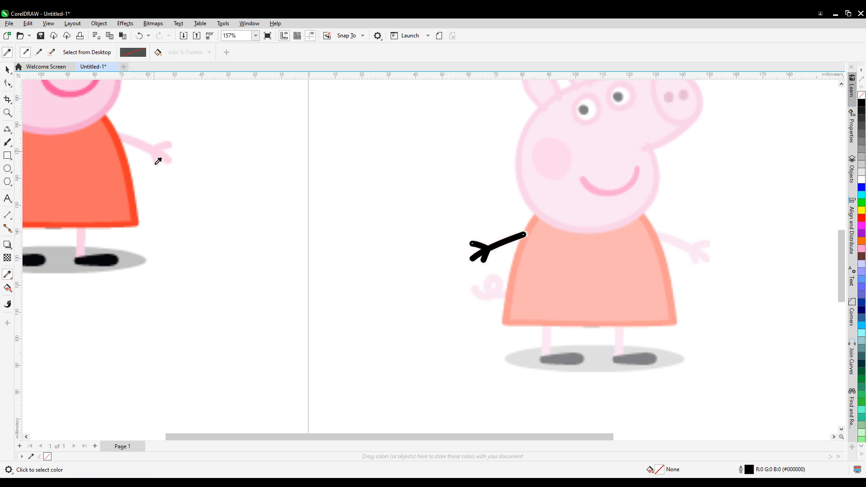
pyautogui.scroll(2, 519, 260)
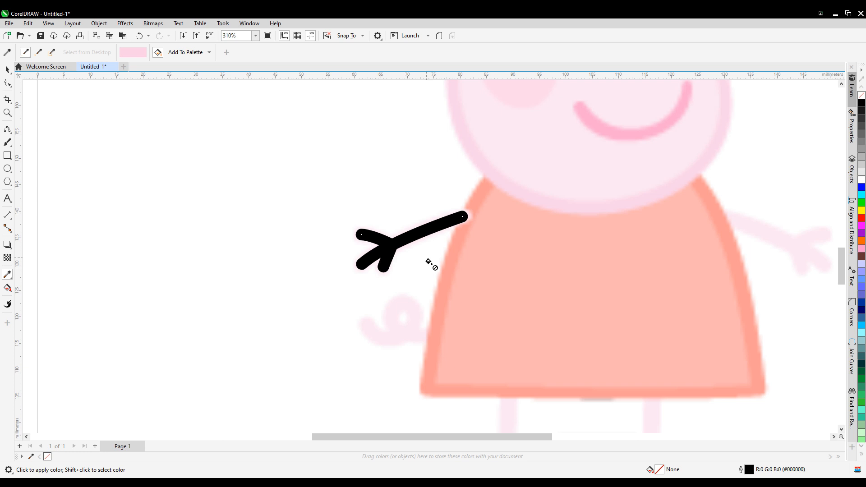
pyautogui.click(421, 235)
pyautogui.click(376, 243)
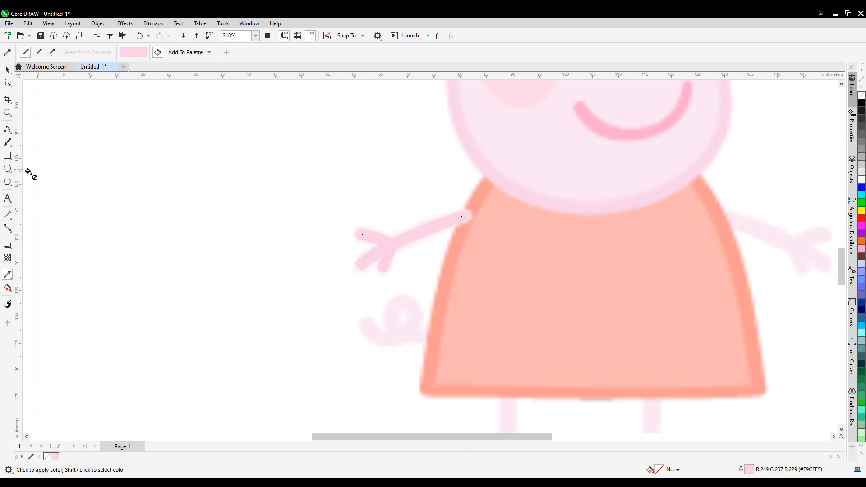
# Step: Trace the right arm with a 3-point curve about 19 mm wide and 8 mm high, and add its two branching fingers
pyautogui.click(7, 129)
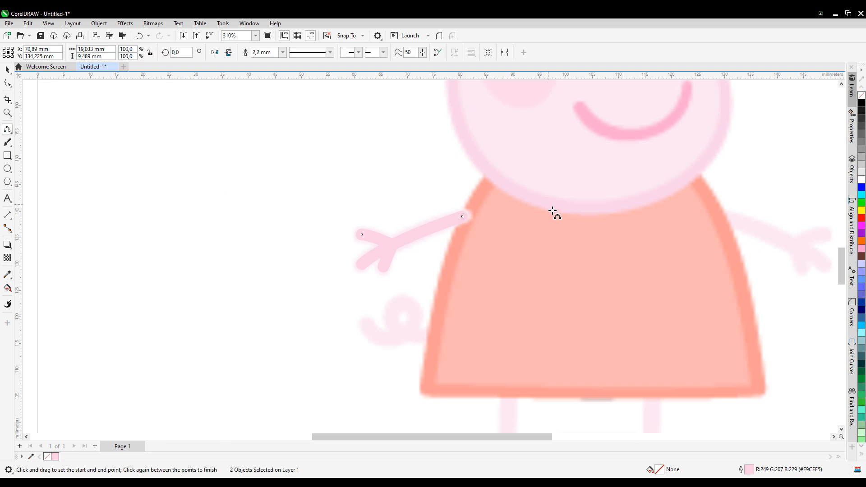
pyautogui.scroll(1, 702, 263)
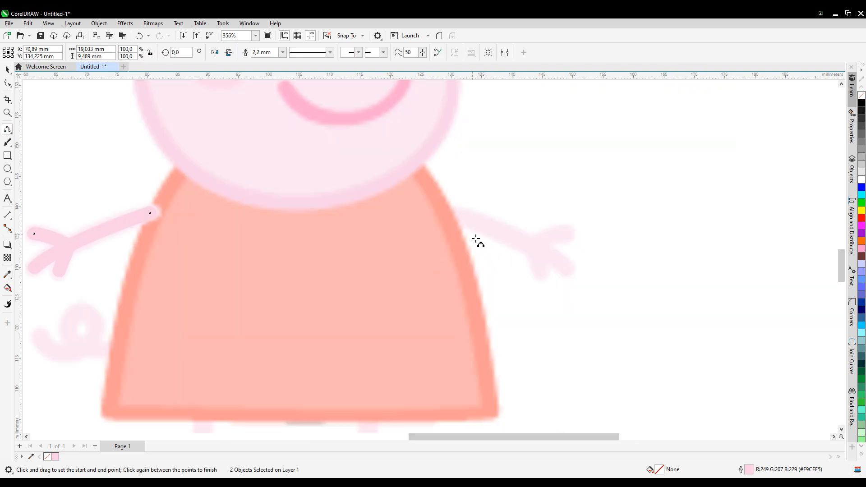
pyautogui.moveTo(450, 217); pyautogui.dragTo(567, 267)
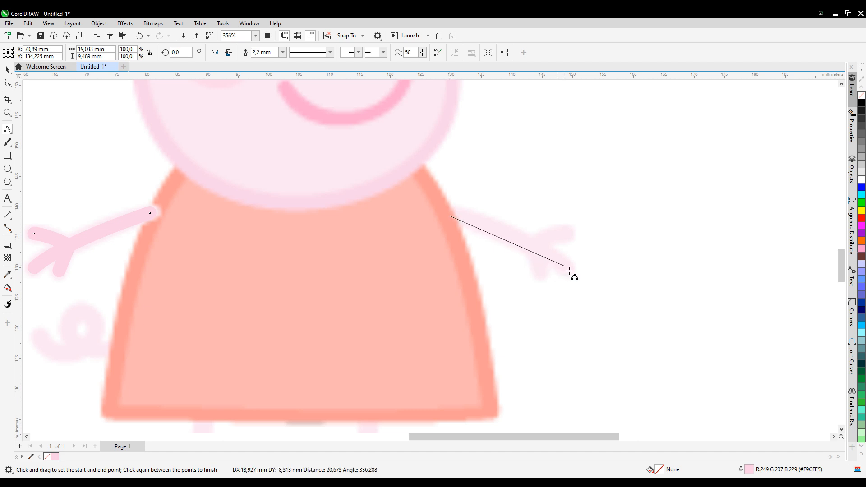
pyautogui.click(524, 245)
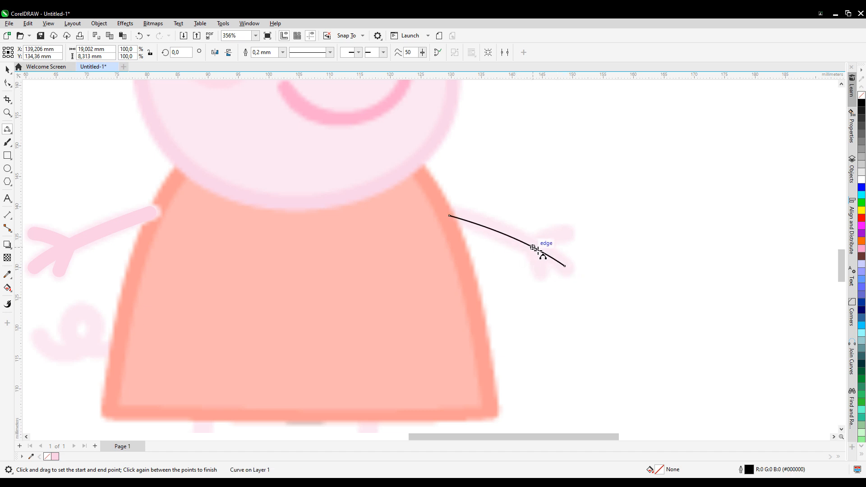
pyautogui.moveTo(532, 247); pyautogui.dragTo(565, 233)
pyautogui.moveTo(539, 260); pyautogui.dragTo(545, 271)
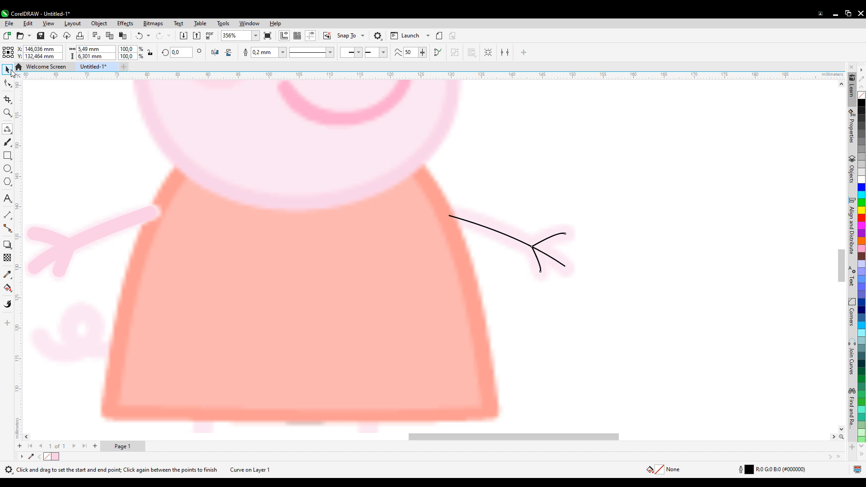
# Step: Copy the outline pen and outline color properties from the left arm to the right arm and finger curves
pyautogui.click(8, 70)
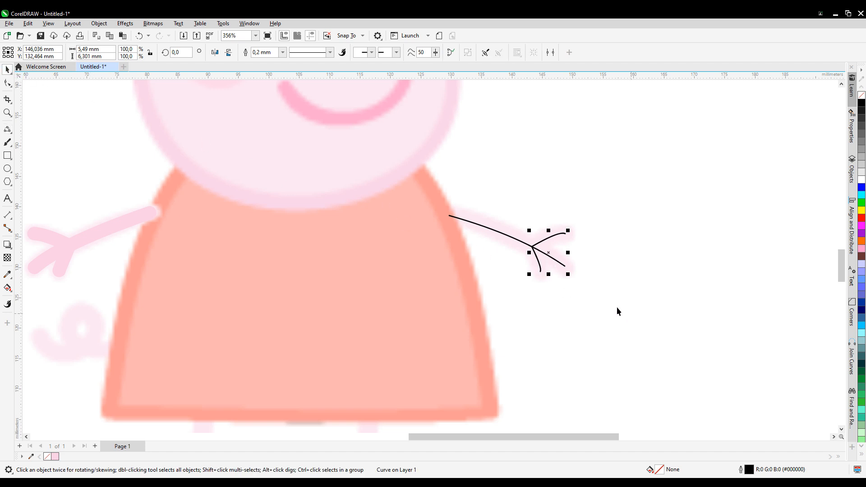
pyautogui.moveTo(617, 308); pyautogui.dragTo(463, 230)
pyautogui.moveTo(424, 203); pyautogui.dragTo(424, 203)
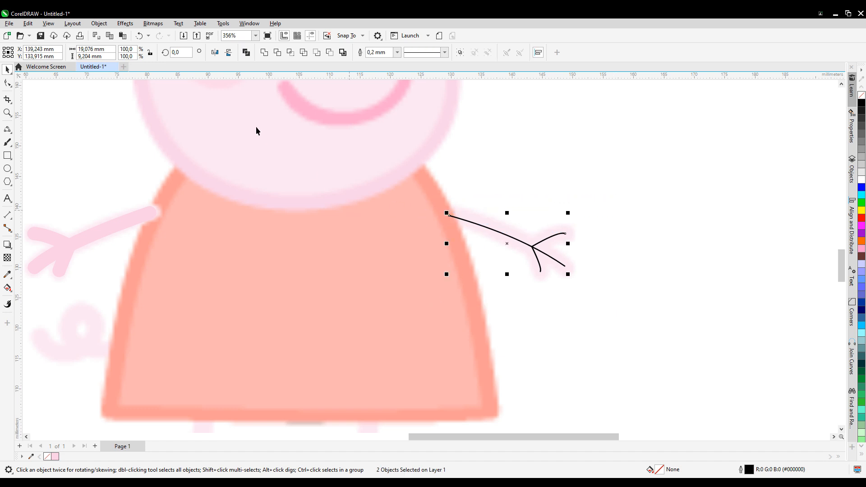
pyautogui.click(72, 25)
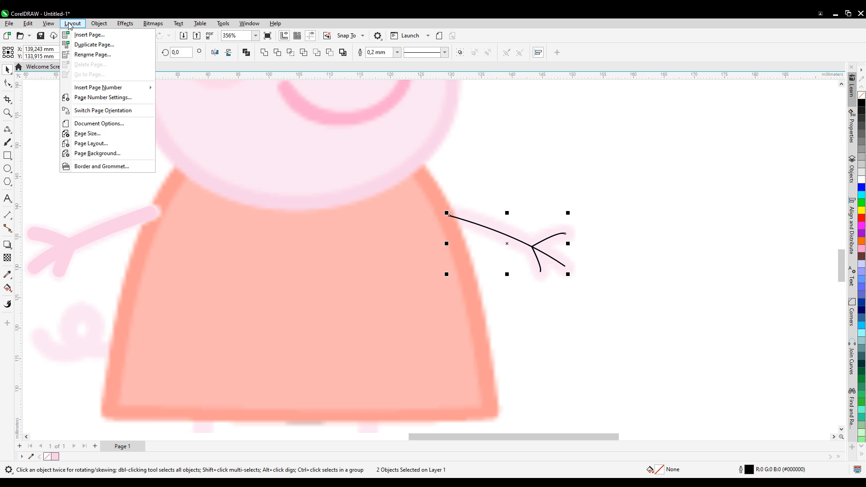
pyautogui.moveTo(32, 27)
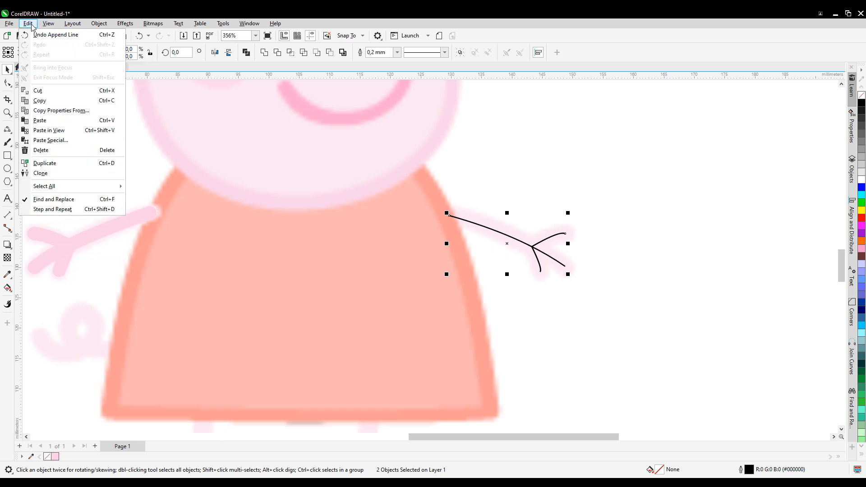
pyautogui.click(53, 110)
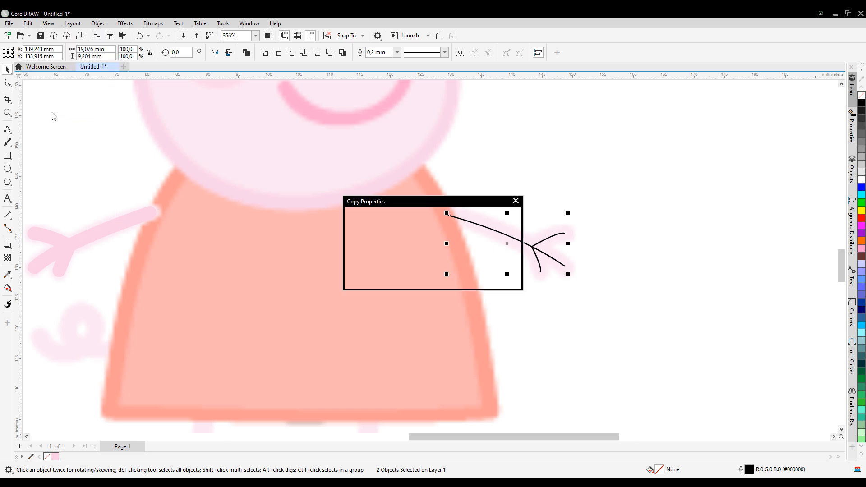
pyautogui.click(351, 218)
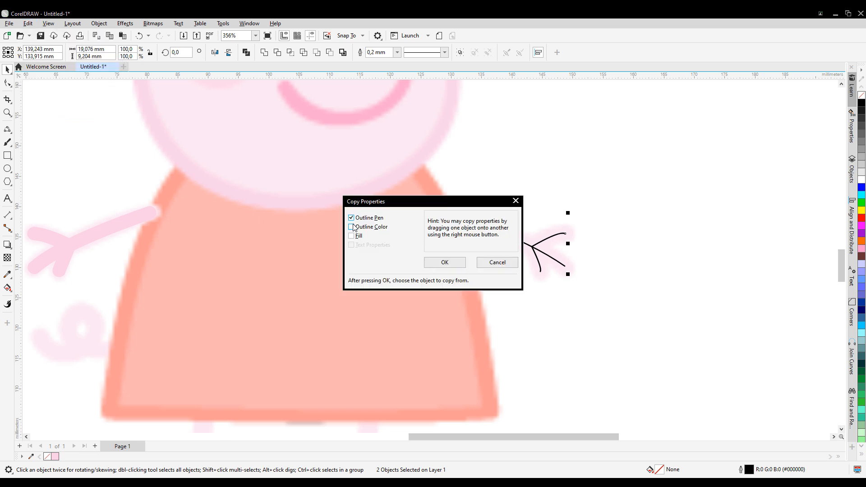
pyautogui.click(426, 261)
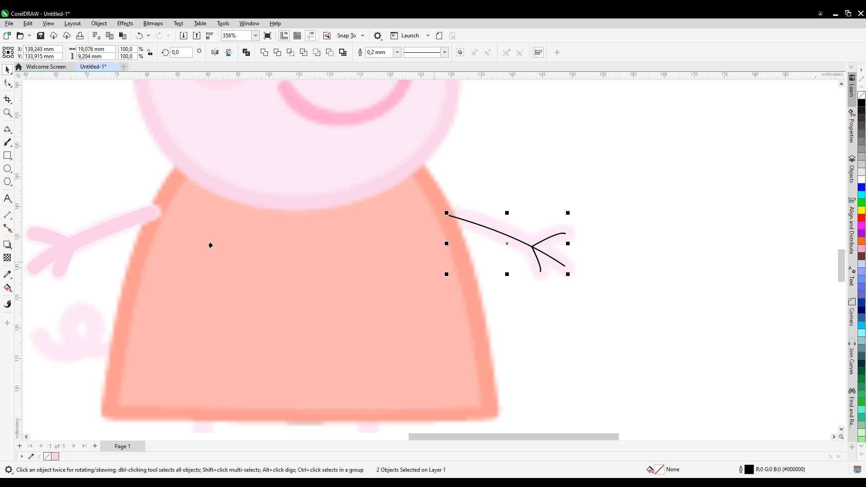
pyautogui.click(139, 223)
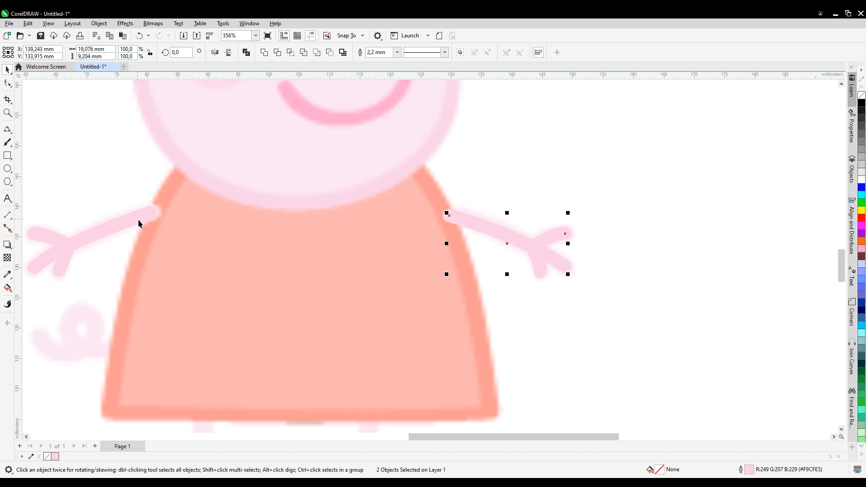
# Step: Reshape the upper and lower branching fingers of the right hand with the Shape tool to follow the reference image
pyautogui.click(7, 83)
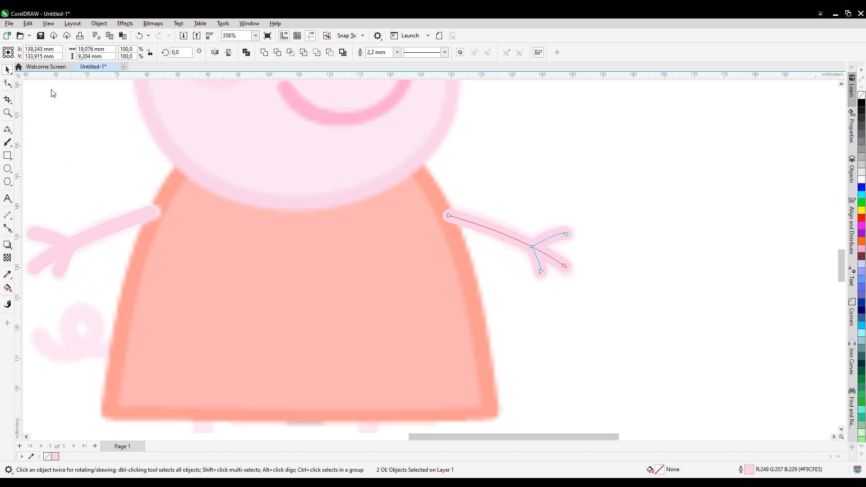
pyautogui.scroll(2, 431, 260)
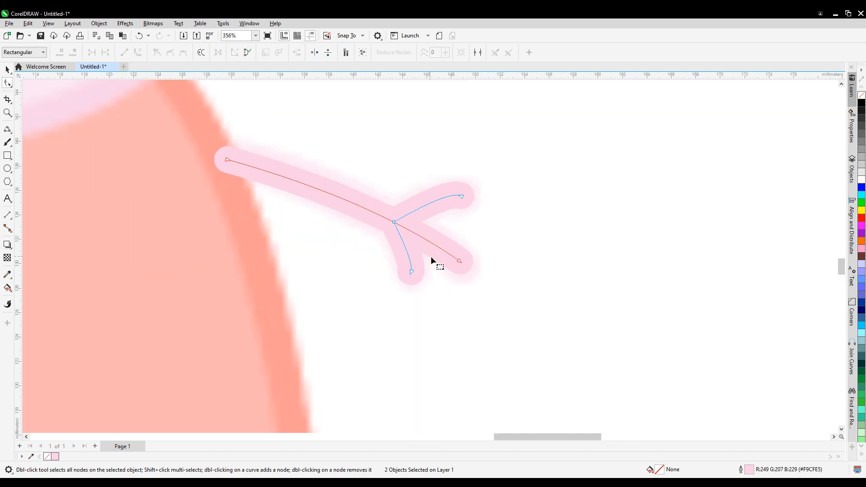
pyautogui.rightClick(446, 200)
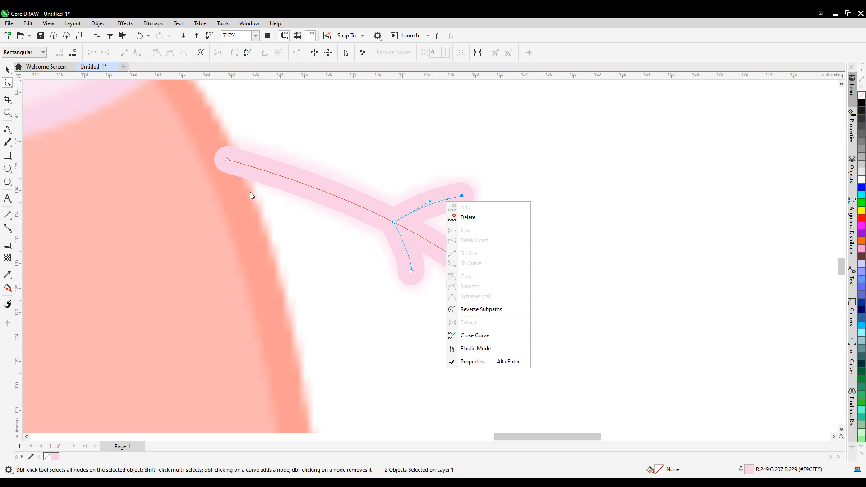
pyautogui.click(412, 279)
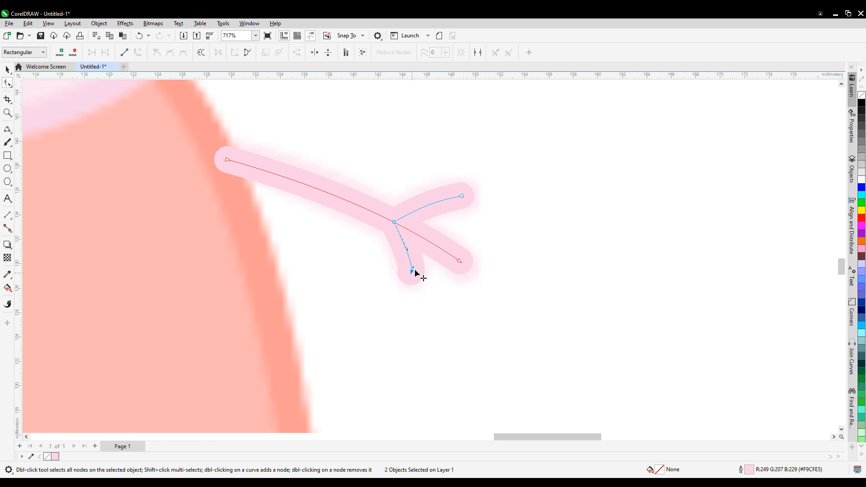
pyautogui.moveTo(414, 271); pyautogui.dragTo(409, 249)
pyautogui.click(7, 69)
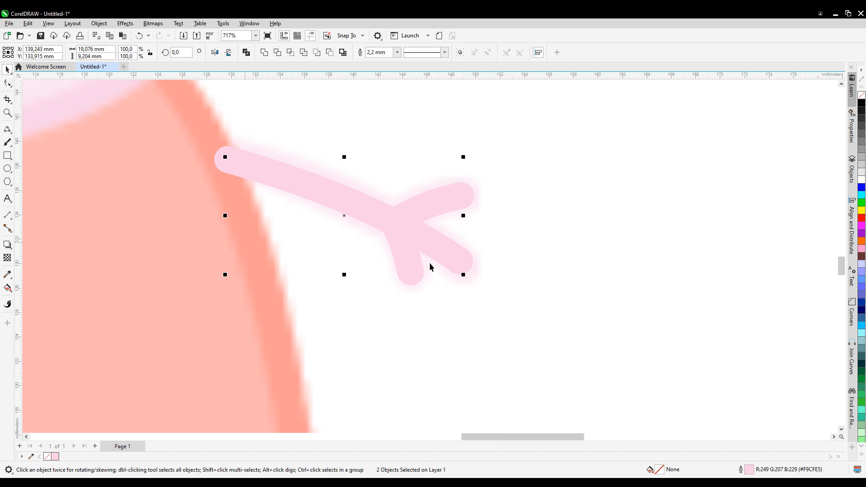
pyautogui.scroll(-5, 430, 266)
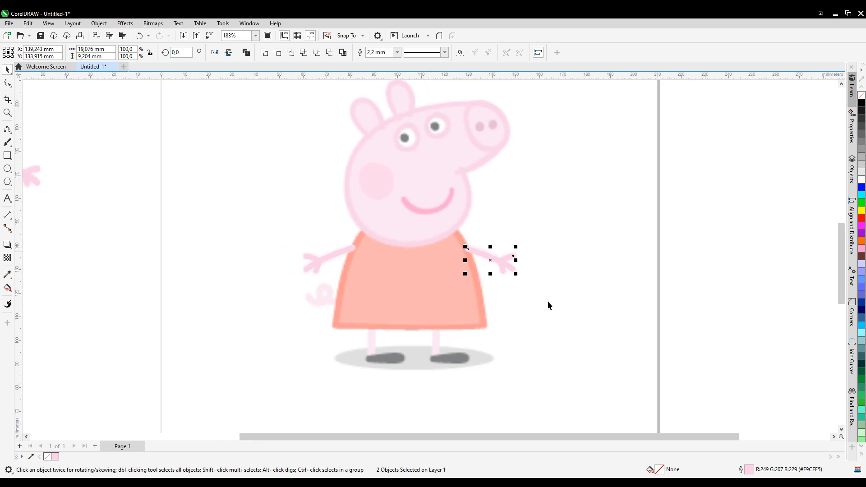
pyautogui.click(639, 319)
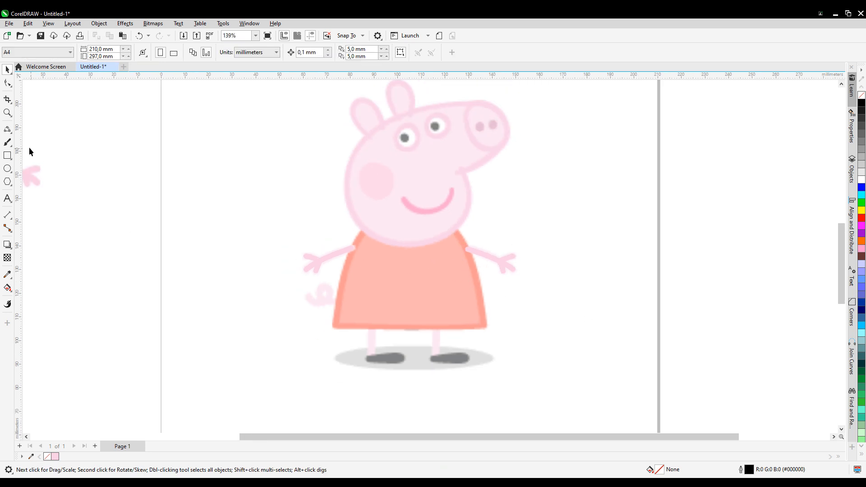
# Step: Trace the dress's bottom hem with a slightly bowed 3-point curve about 62 mm wide
pyautogui.click(8, 130)
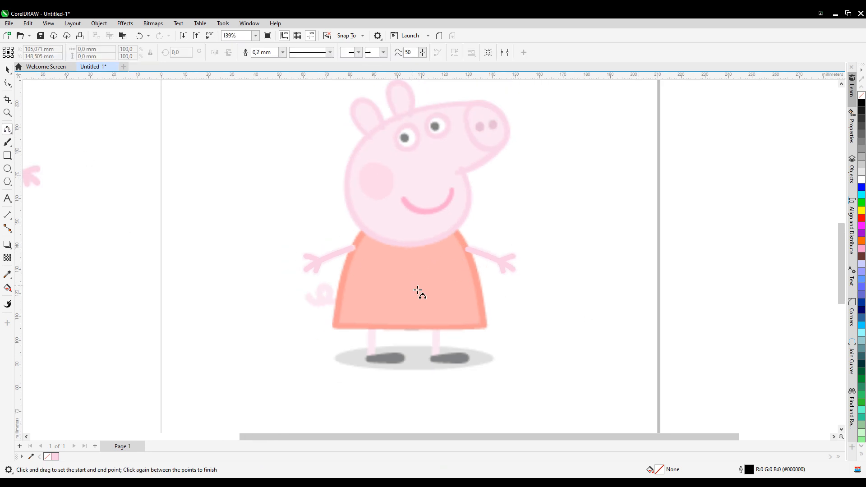
pyautogui.scroll(2, 436, 263)
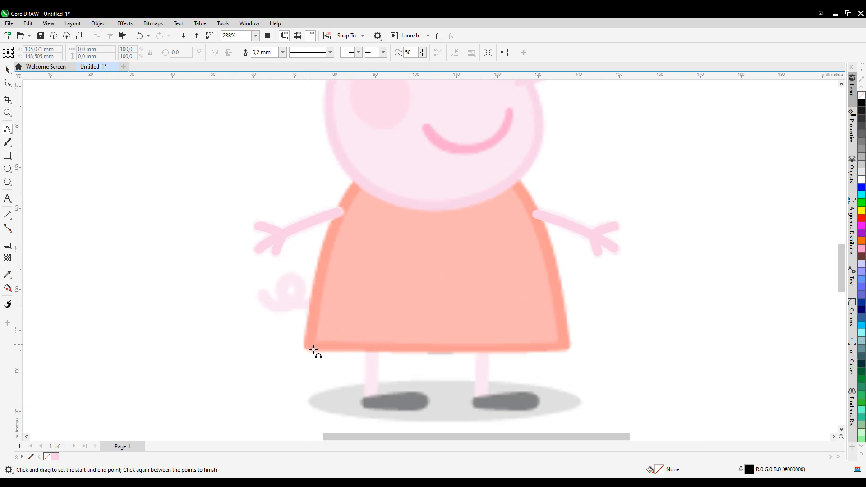
pyautogui.moveTo(310, 345); pyautogui.dragTo(564, 346)
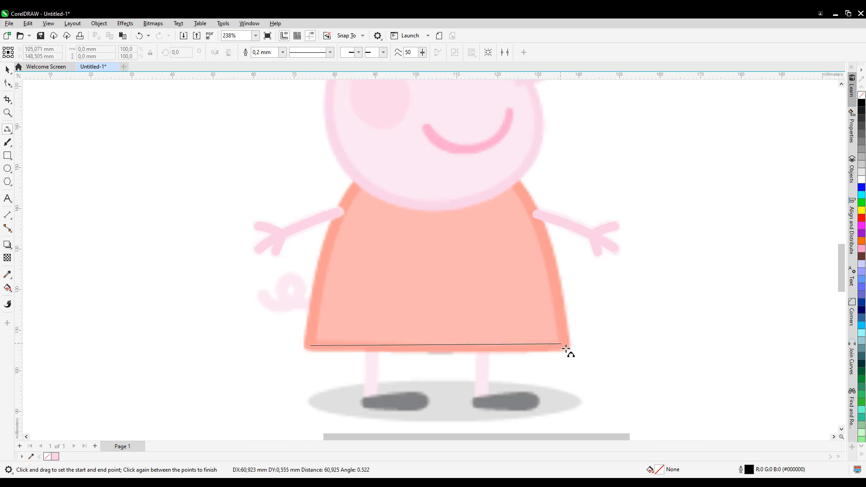
pyautogui.click(495, 354)
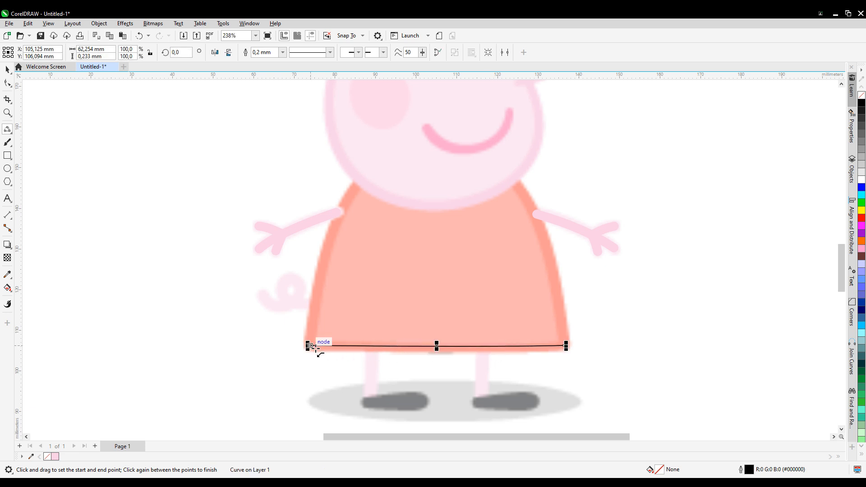
# Step: Trace both curved sides of the dress about 43 mm high from the hem's end nodes, and close the shape across the neck
pyautogui.moveTo(310, 347); pyautogui.dragTo(372, 174)
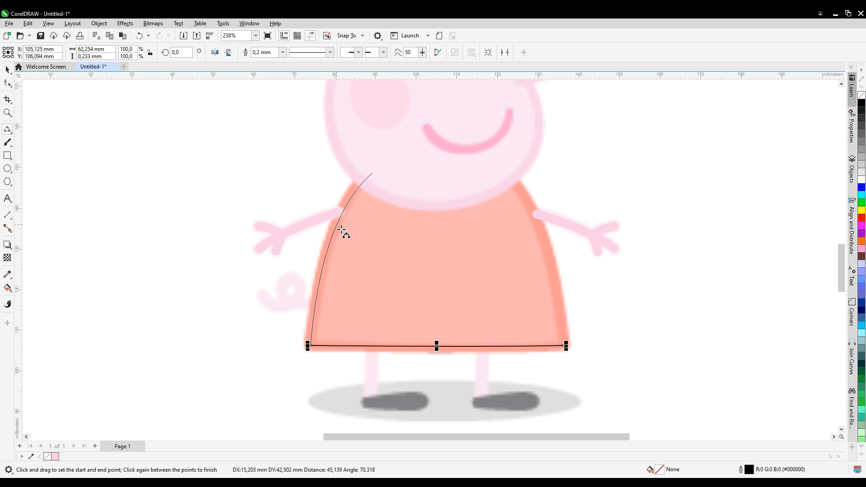
pyautogui.click(342, 230)
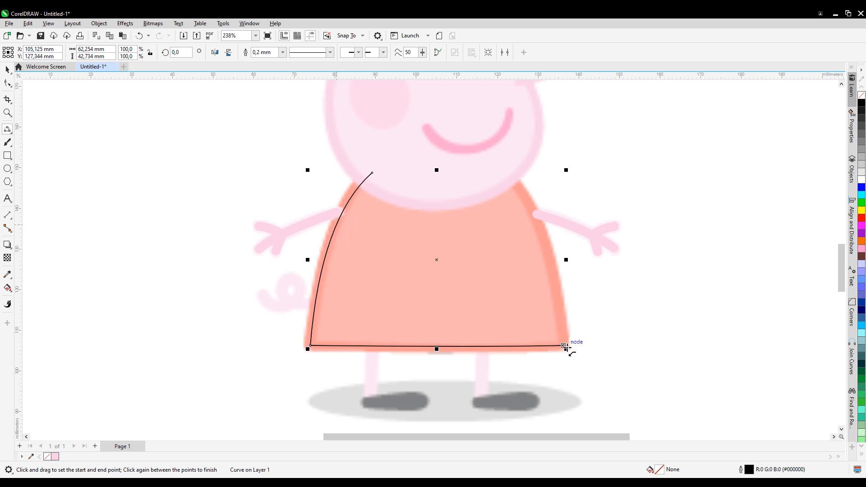
pyautogui.moveTo(564, 345); pyautogui.dragTo(508, 173)
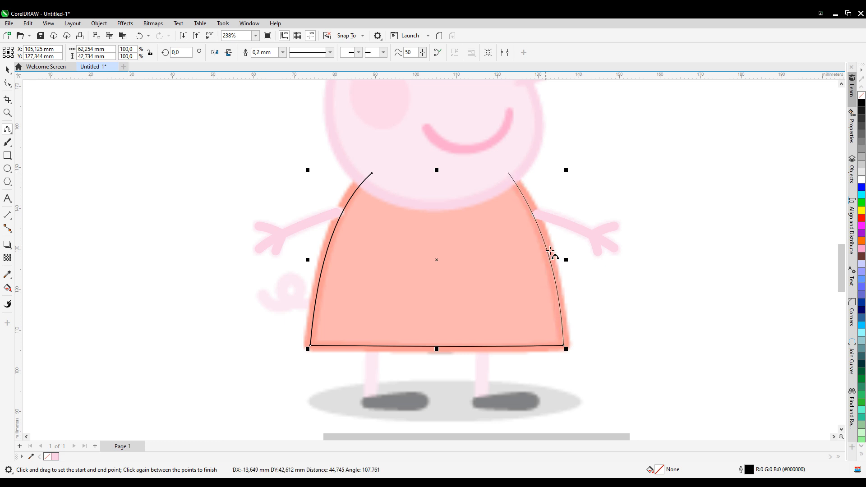
pyautogui.click(551, 253)
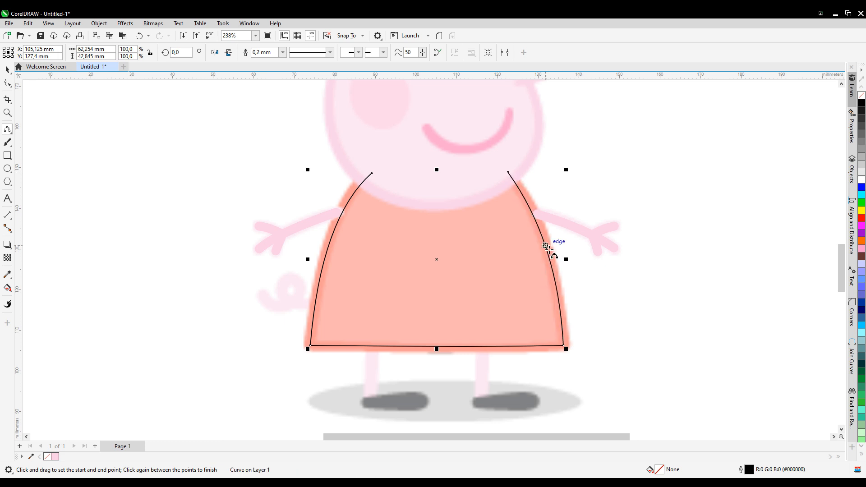
pyautogui.click(438, 54)
# Step: Sample the original pig's dress colors and apply #F76D64 to the traced dress's fill and #F43828 to its outline
pyautogui.scroll(-1, 214, 255)
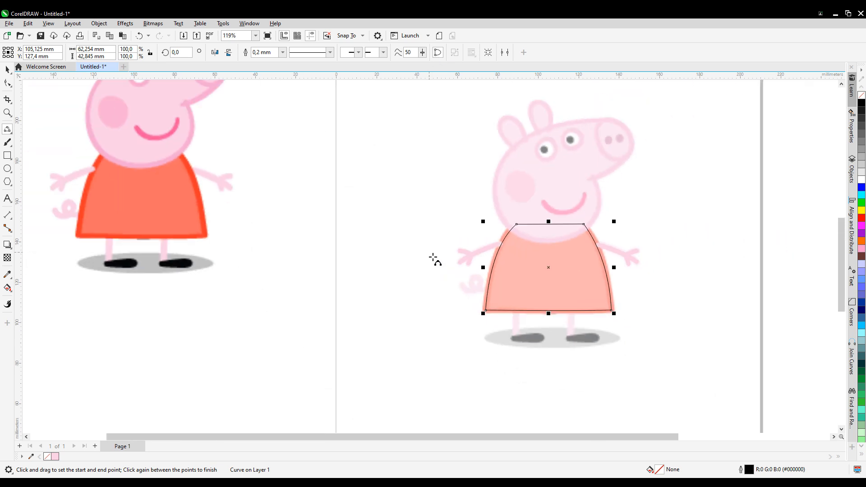
pyautogui.click(7, 274)
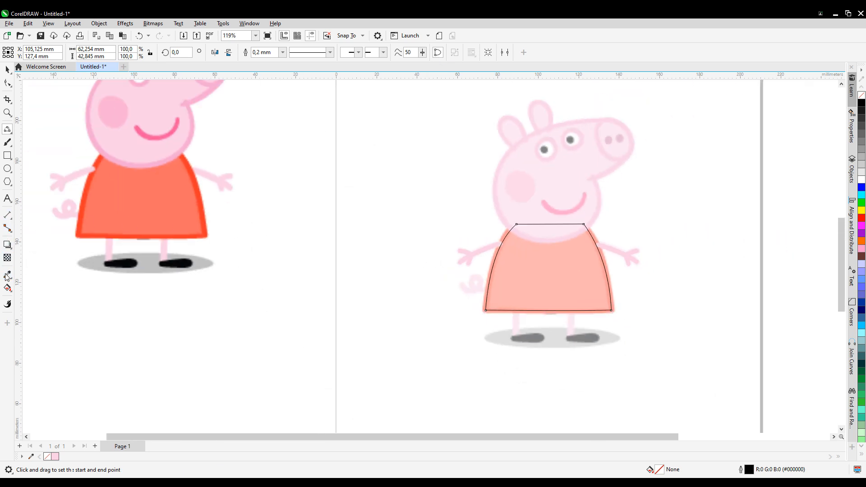
pyautogui.click(153, 212)
pyautogui.click(554, 275)
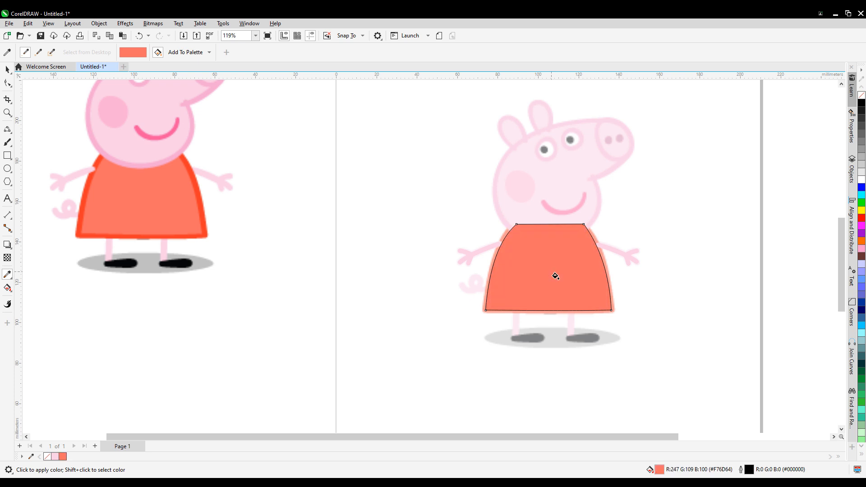
pyautogui.press('shift')
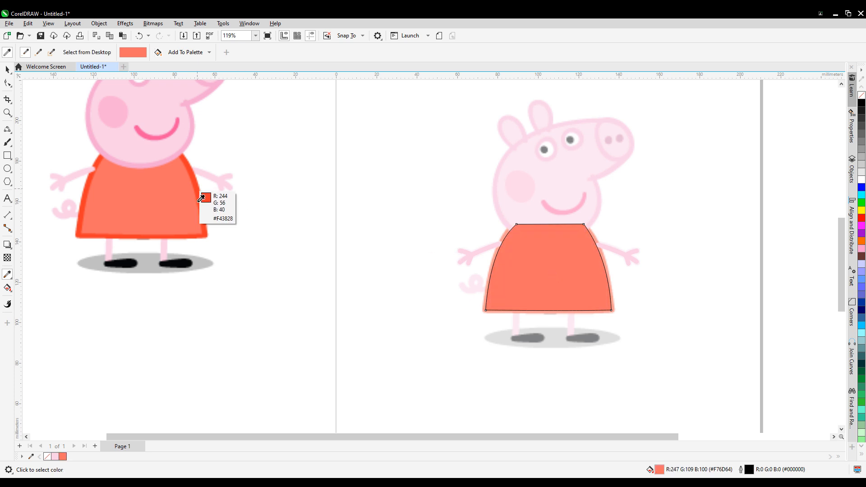
pyautogui.click(201, 198)
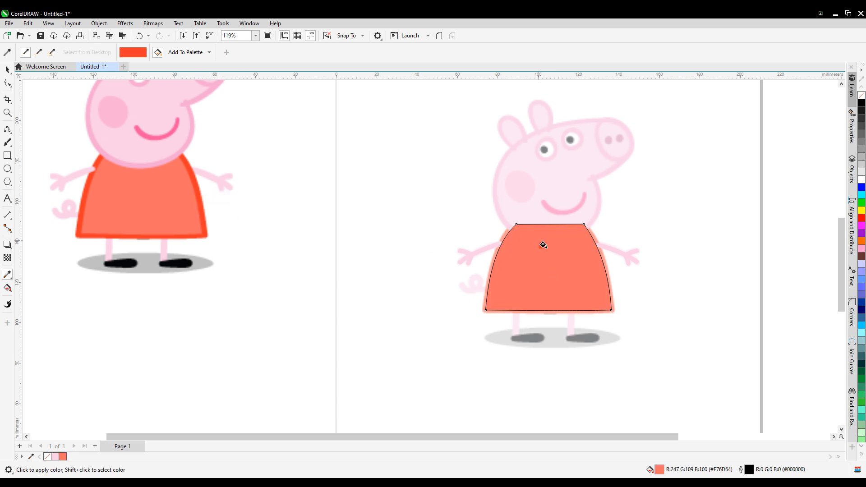
pyautogui.scroll(3, 542, 245)
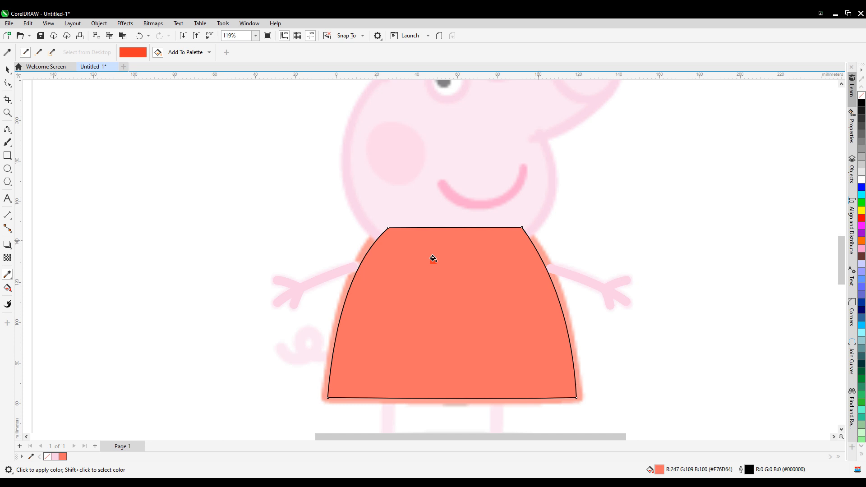
pyautogui.click(428, 235)
# Step: Set the traced dress's outline to 2.2 mm wide with rounded corners
pyautogui.scroll(-1, 212, 273)
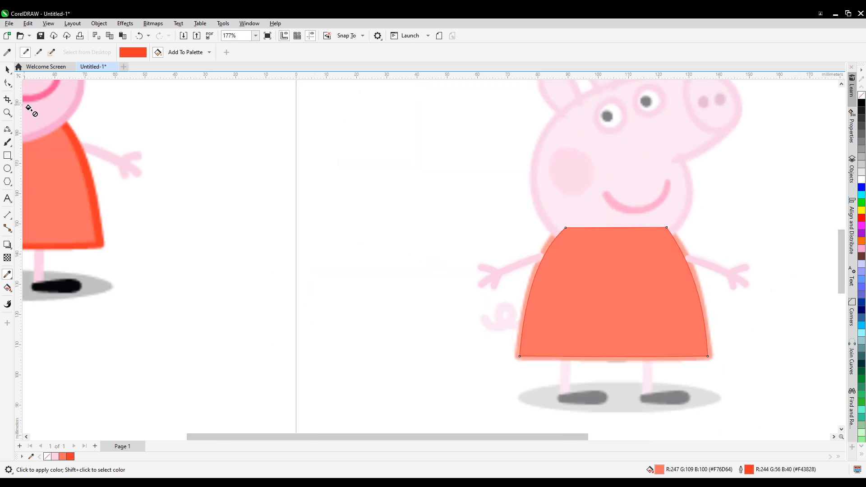
pyautogui.click(7, 69)
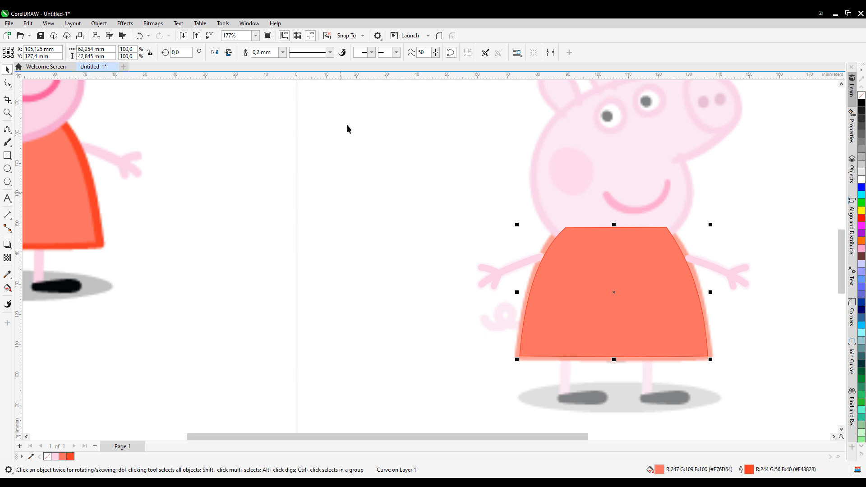
pyautogui.click(256, 53)
pyautogui.write('2,2')
pyautogui.press('Return')
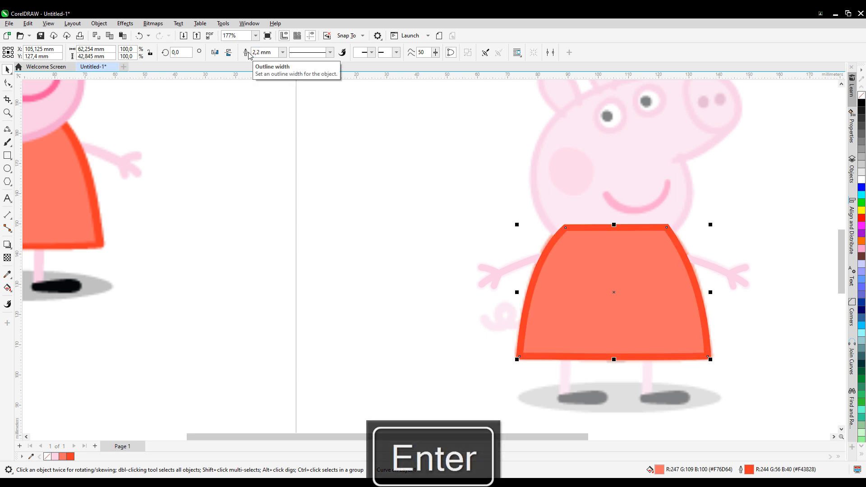
pyautogui.doubleClick(749, 469)
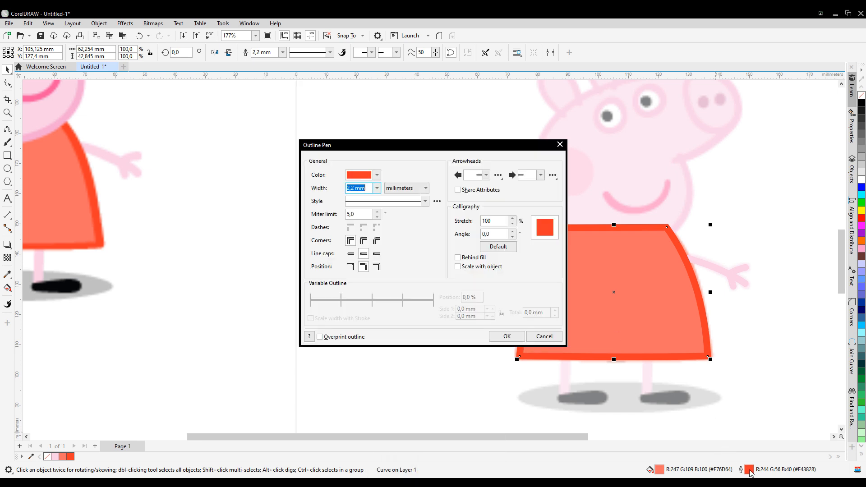
pyautogui.click(363, 242)
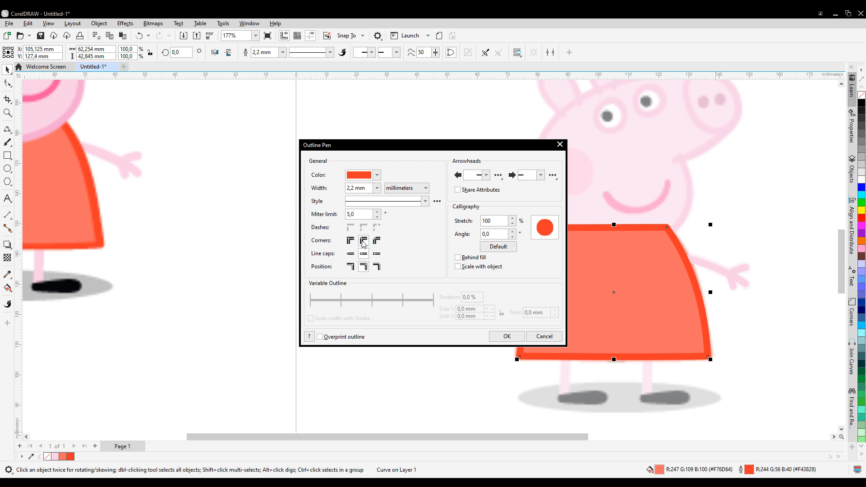
pyautogui.click(513, 337)
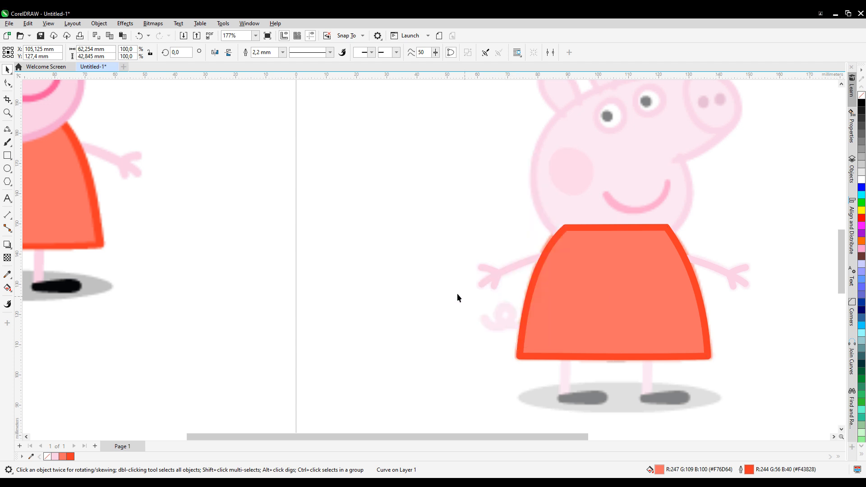
# Step: Mirror the traced dress horizontally across its right edge so it sits beside the reference pig
pyautogui.scroll(-1, 428, 254)
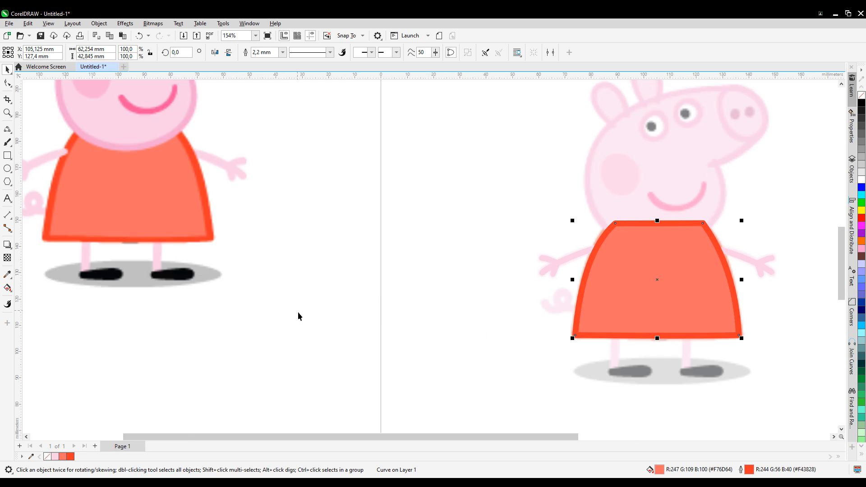
pyautogui.click(608, 293)
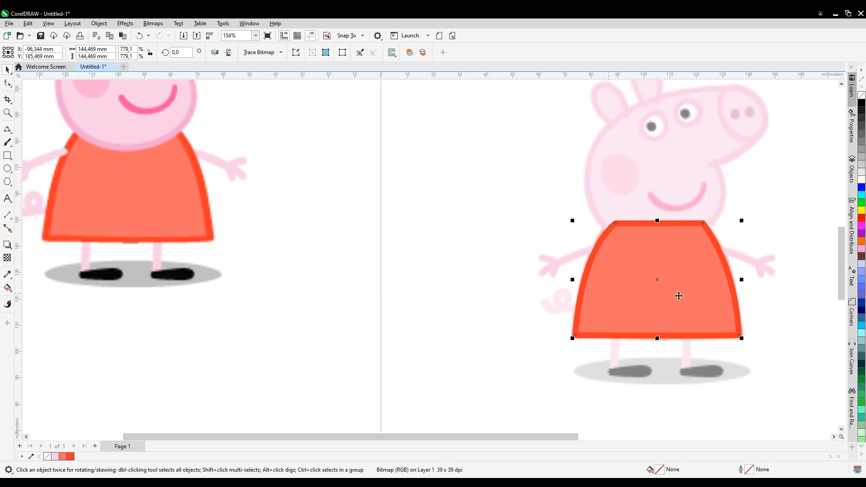
pyautogui.moveTo(344, 256); pyautogui.dragTo(510, 262)
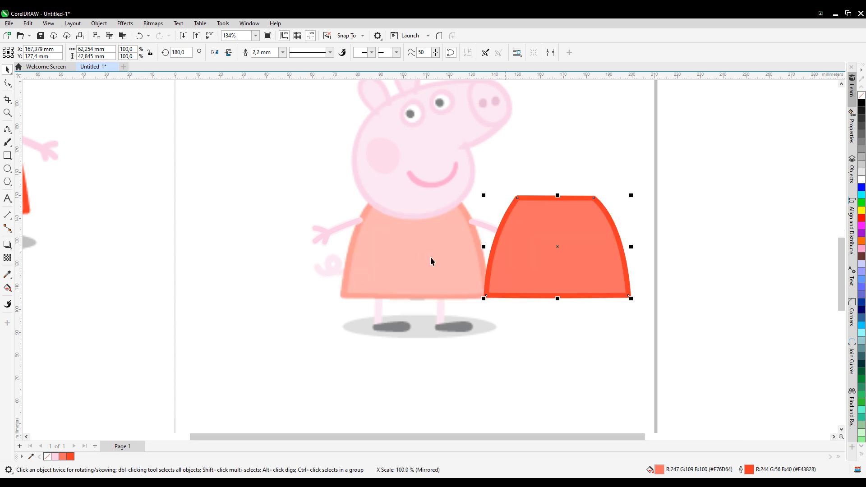
# Step: Trace the curly tail with connected 3-point curves from the dress edge through the loop to the tip, about 13 mm wide and 6.7 mm high
pyautogui.scroll(5, 430, 256)
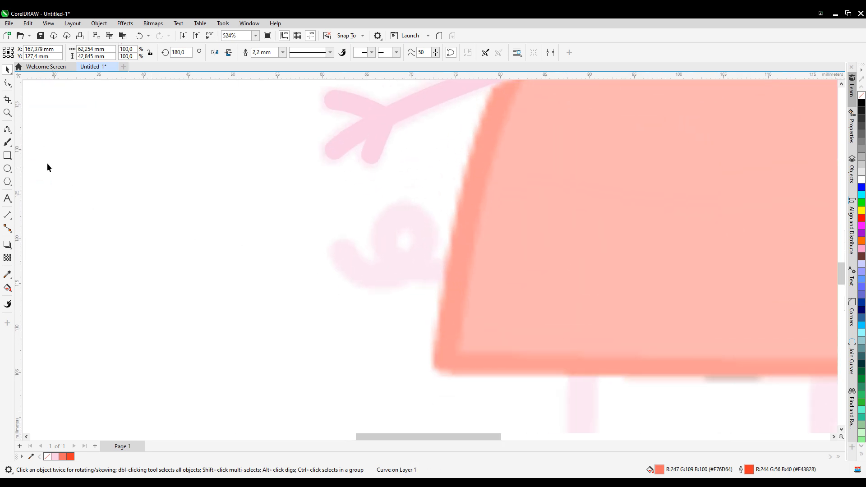
pyautogui.click(7, 130)
pyautogui.scroll(1, 405, 260)
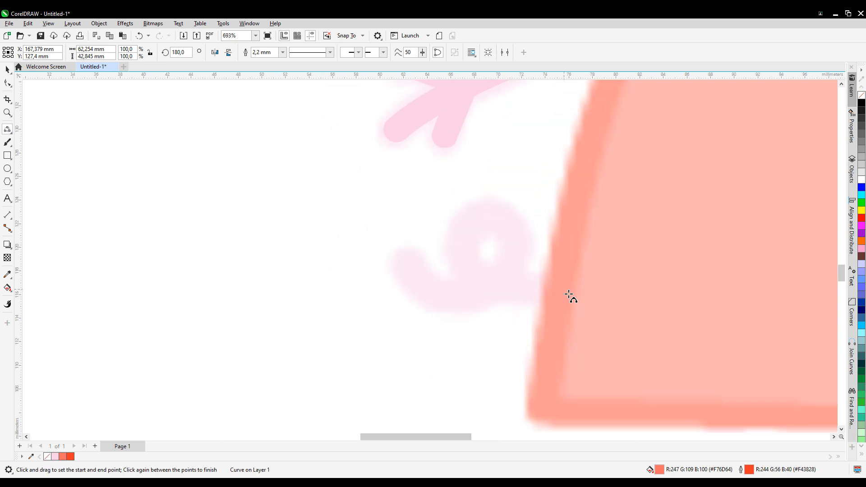
pyautogui.moveTo(566, 285); pyautogui.dragTo(467, 271)
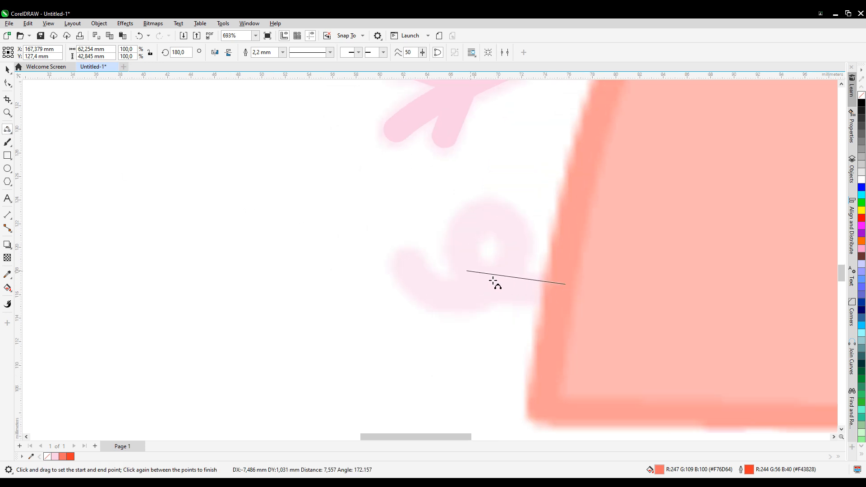
pyautogui.click(516, 293)
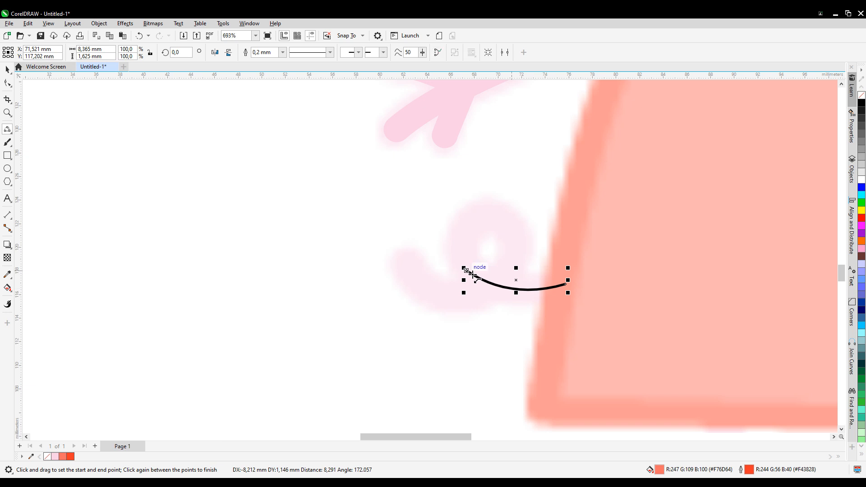
pyautogui.moveTo(464, 269); pyautogui.dragTo(469, 296)
pyautogui.click(465, 248)
pyautogui.click(520, 236)
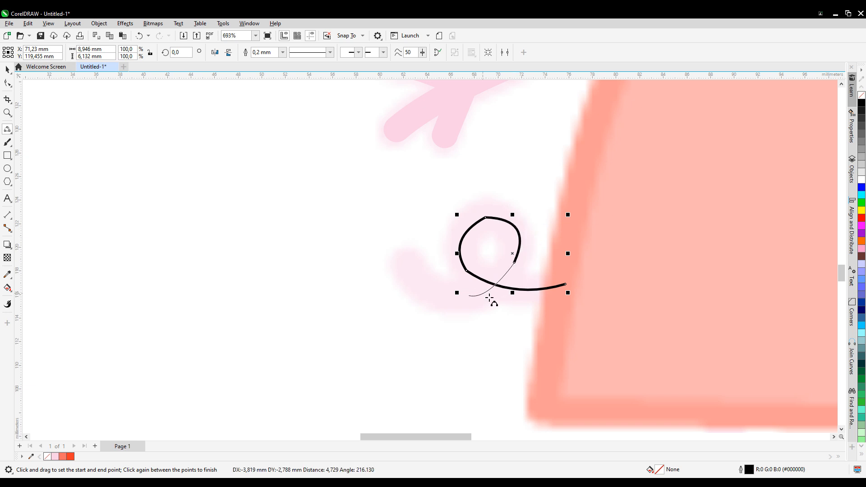
pyautogui.click(475, 300)
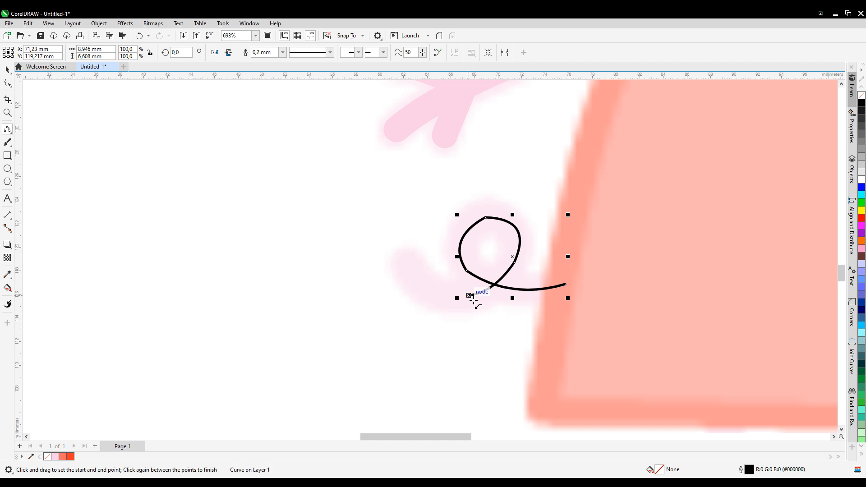
pyautogui.moveTo(419, 273); pyautogui.dragTo(410, 268)
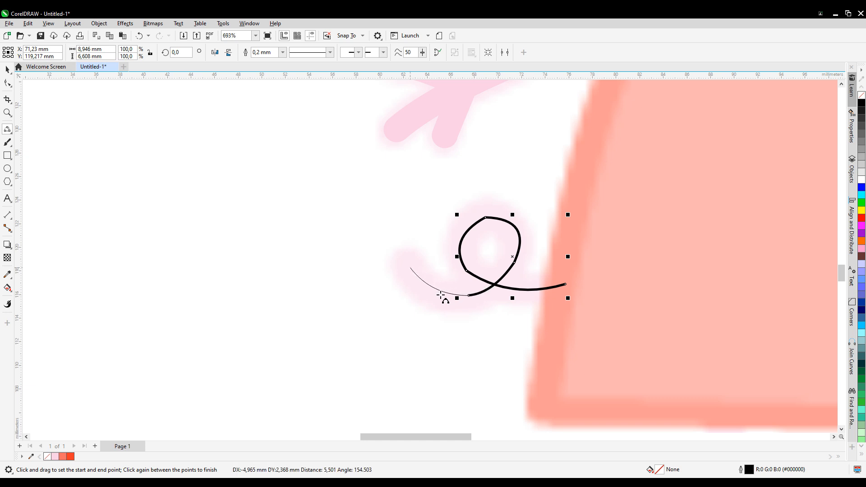
pyautogui.click(441, 299)
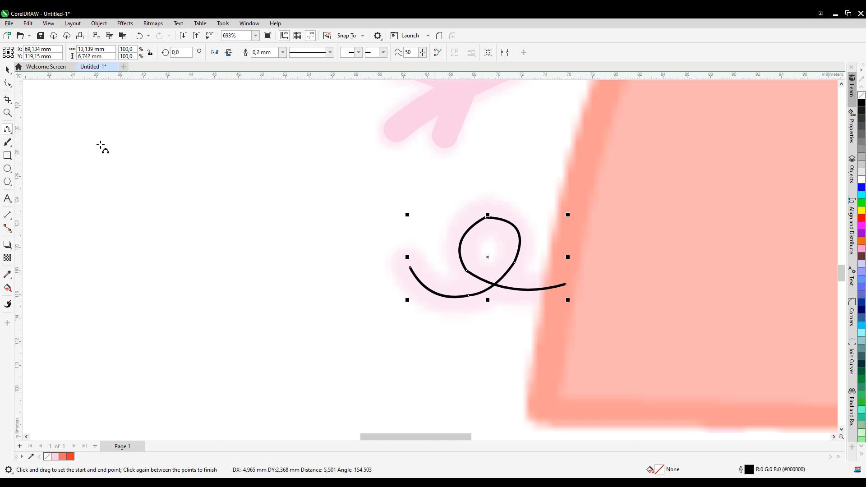
# Step: Smooth the tail's loop by adding nodes on both sides of its upper arc and deleting the uneven nodes at its top and bottom
pyautogui.click(9, 84)
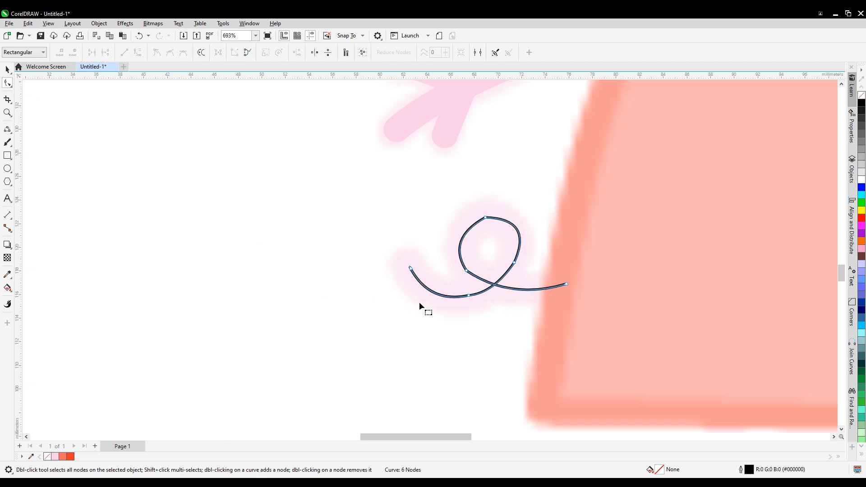
pyautogui.click(466, 239)
pyautogui.doubleClick(519, 234)
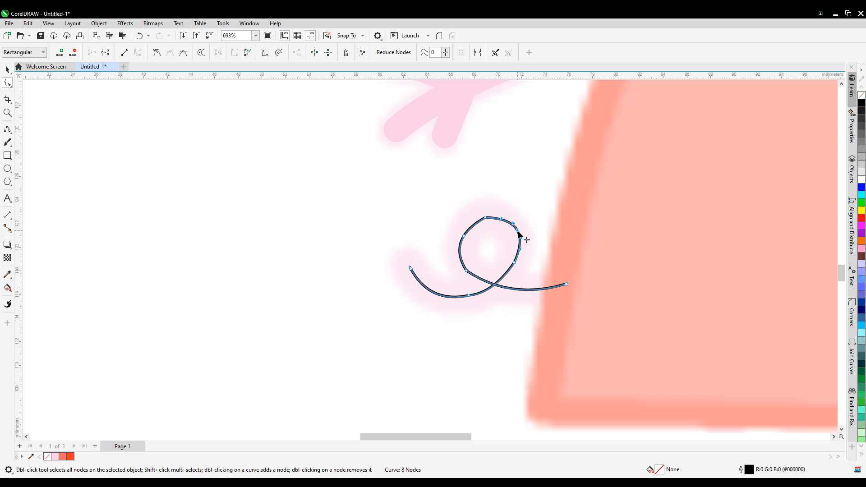
pyautogui.press('Delete')
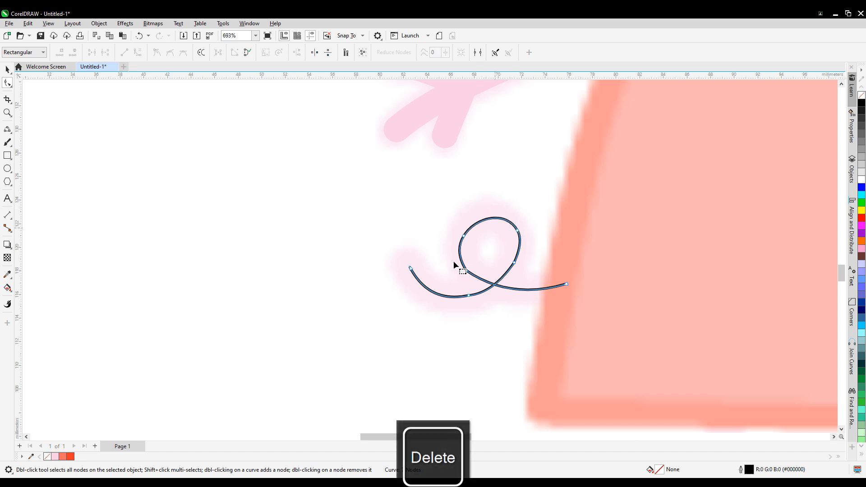
pyautogui.moveTo(452, 260); pyautogui.dragTo(525, 277)
pyautogui.press('Delete')
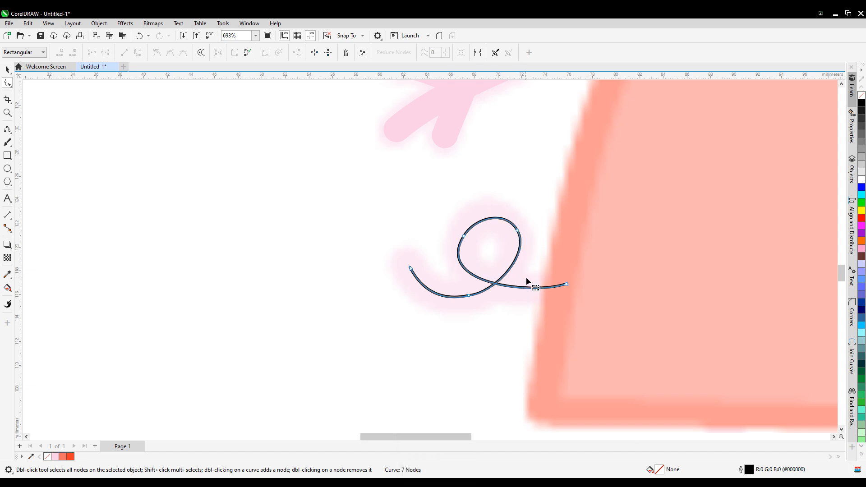
# Step: Set the tail's outline width to 2.2 mm and its outline color to pale pink #F9CFE5
pyautogui.click(8, 70)
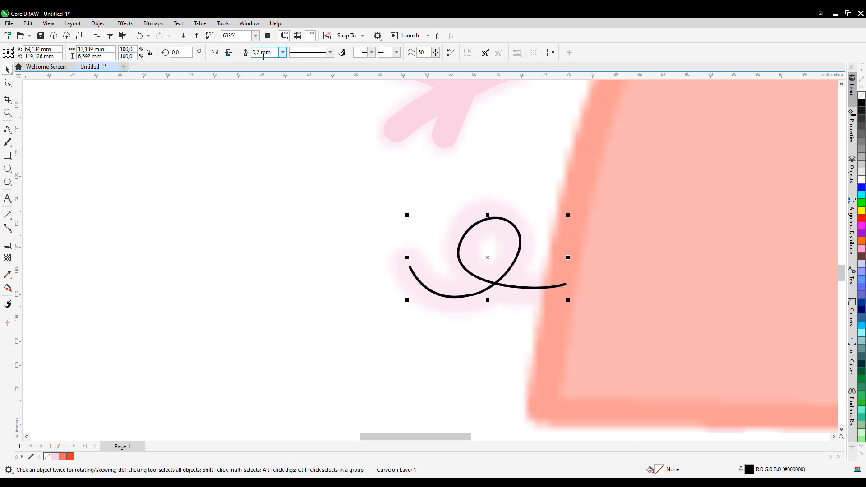
pyautogui.press('Return')
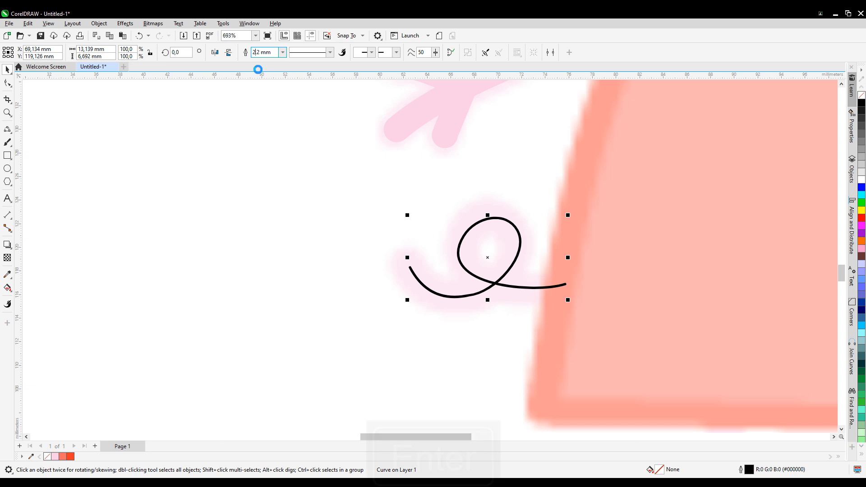
pyautogui.rightClick(56, 457)
# Step: Trace the leg nearer the tail with a nearly vertical line about 14 mm long from the dress hem into the shoe
pyautogui.scroll(-5, 502, 232)
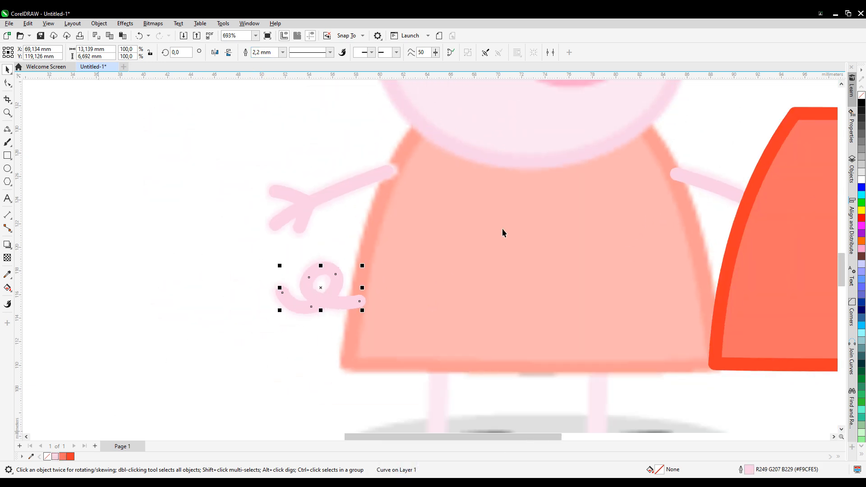
pyautogui.scroll(2, 430, 262)
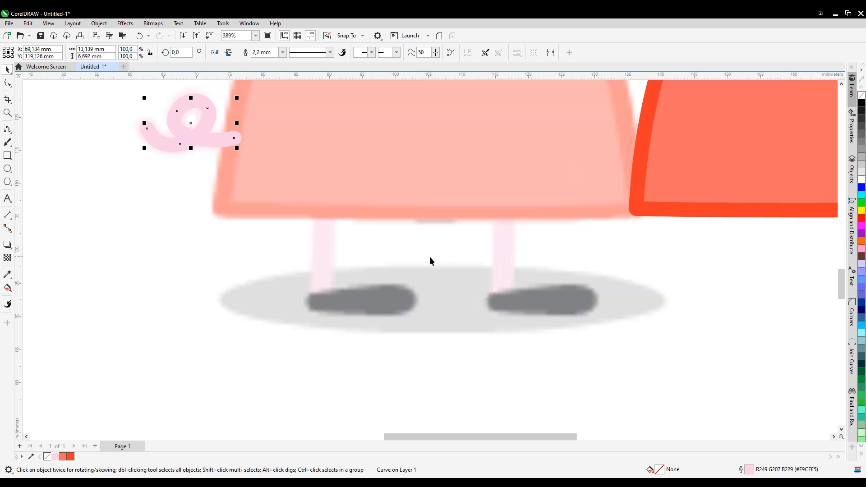
pyautogui.click(7, 129)
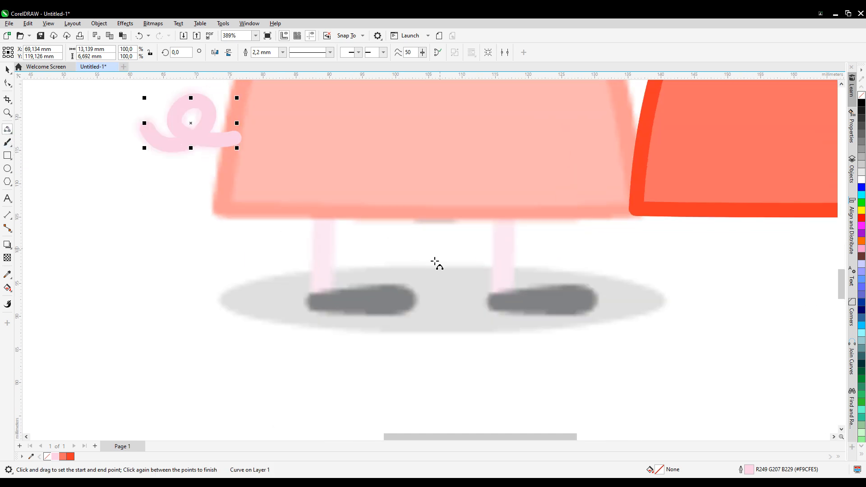
pyautogui.scroll(1, 320, 262)
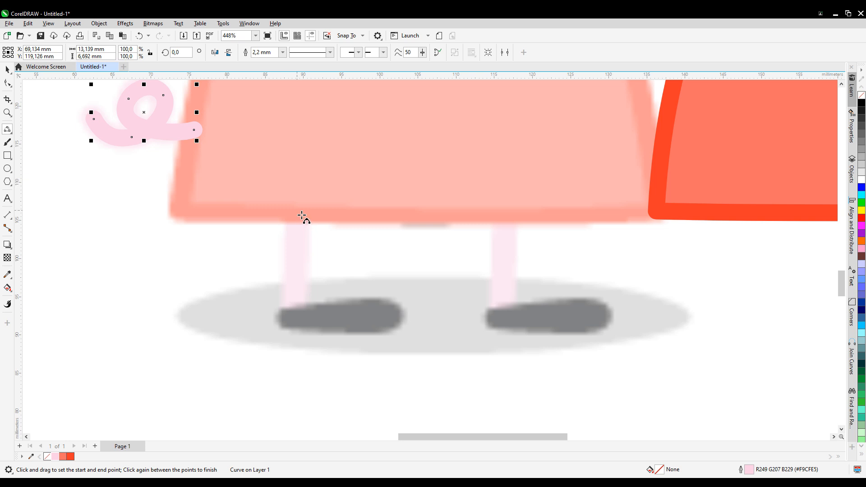
pyautogui.moveTo(301, 215); pyautogui.dragTo(298, 314)
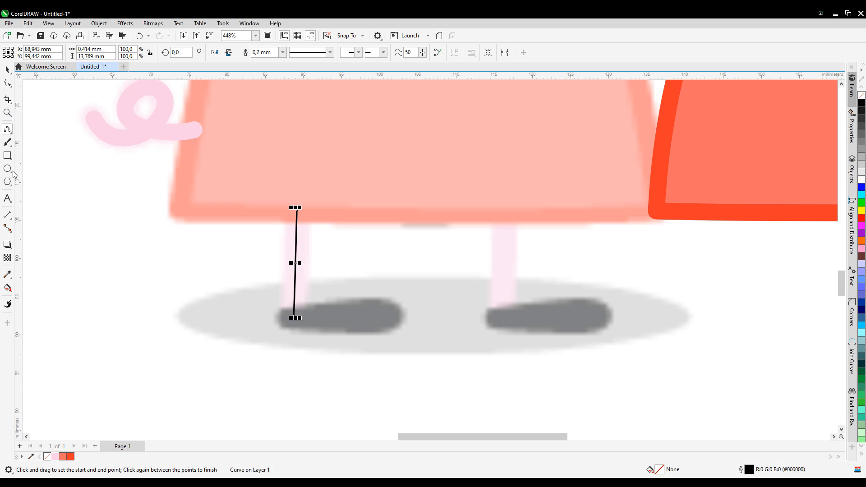
# Step: Draw an ellipse about 6.8 mm wide and 4 mm high over that leg's shoe toe and convert it to curves
pyautogui.scroll(2, 345, 315)
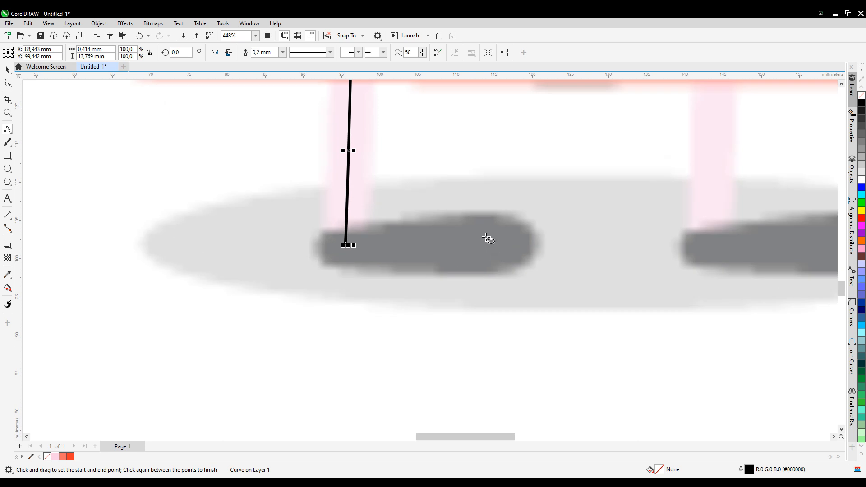
pyautogui.press('F7')
pyautogui.moveTo(441, 217); pyautogui.dragTo(538, 275)
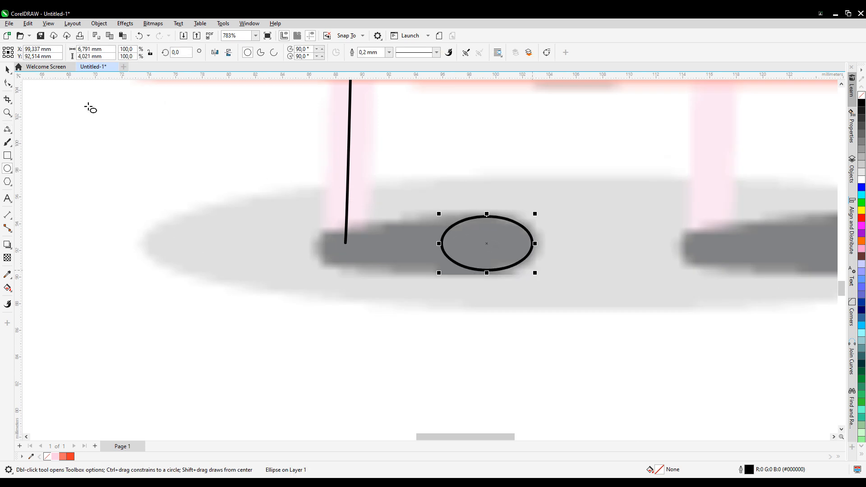
pyautogui.click(8, 70)
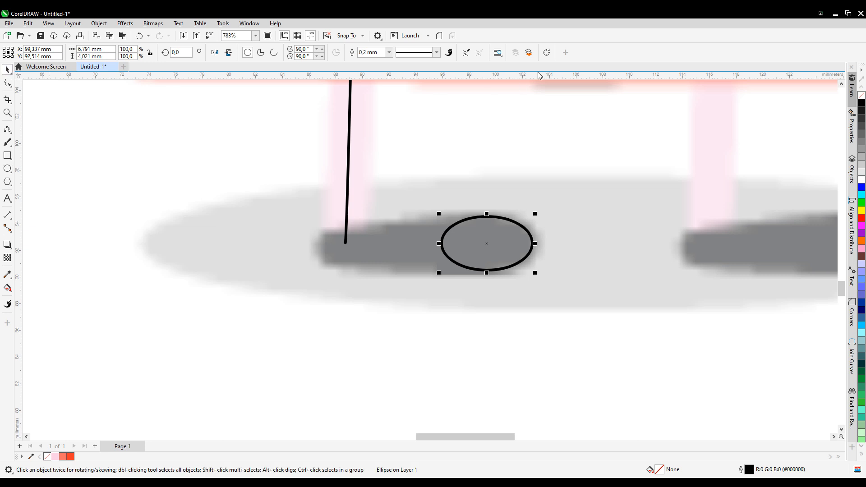
pyautogui.click(547, 53)
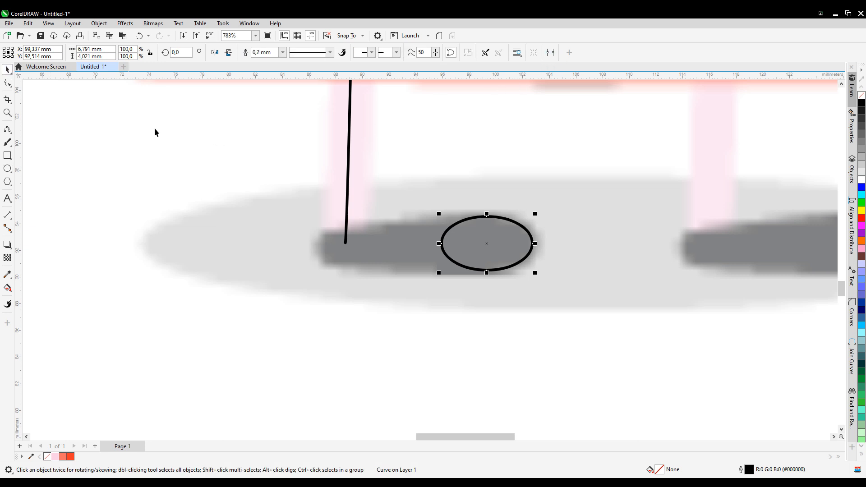
# Step: Stretch the ellipse's left node back to the shoe's heel and adjust its handles to form a shoe outline about 15.7 mm long
pyautogui.click(8, 84)
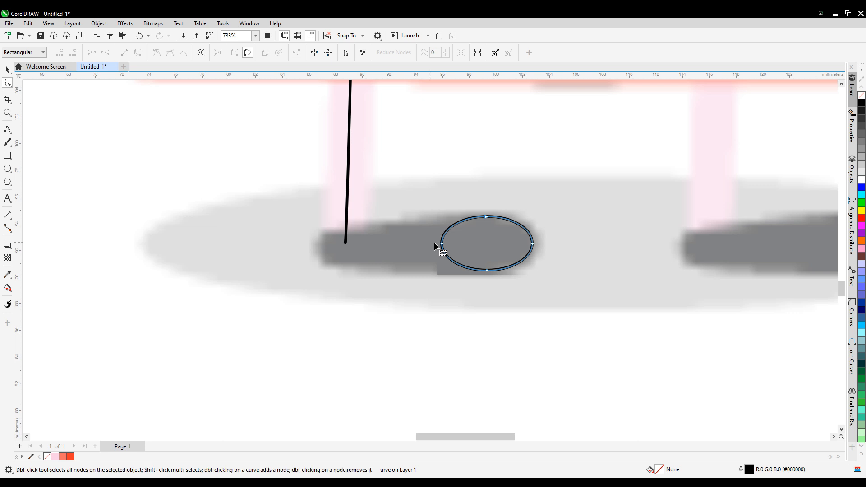
pyautogui.moveTo(442, 245); pyautogui.dragTo(323, 275)
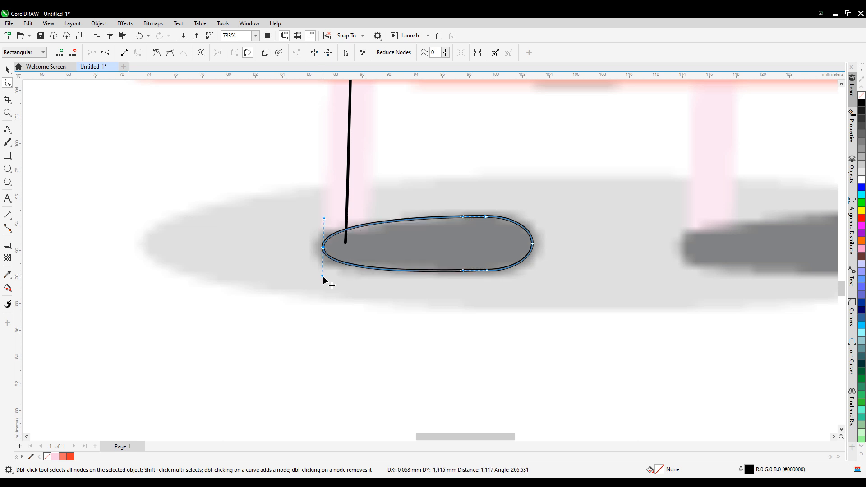
pyautogui.scroll(-3, 395, 208)
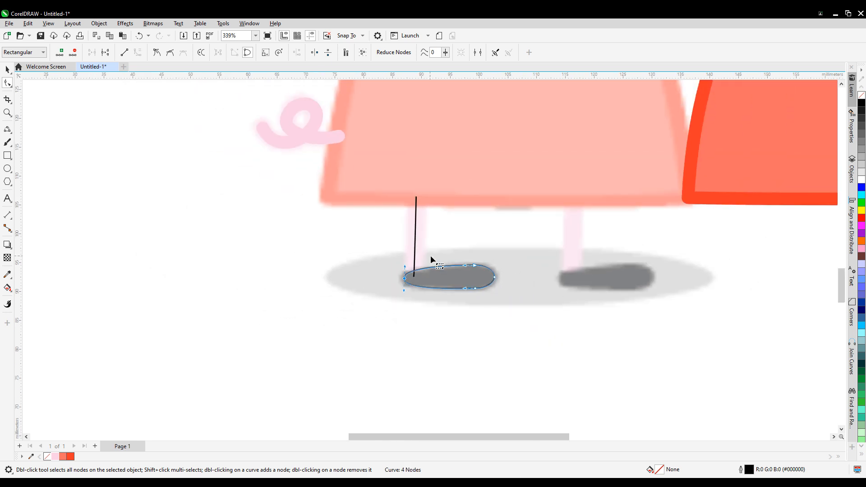
pyautogui.click(6, 70)
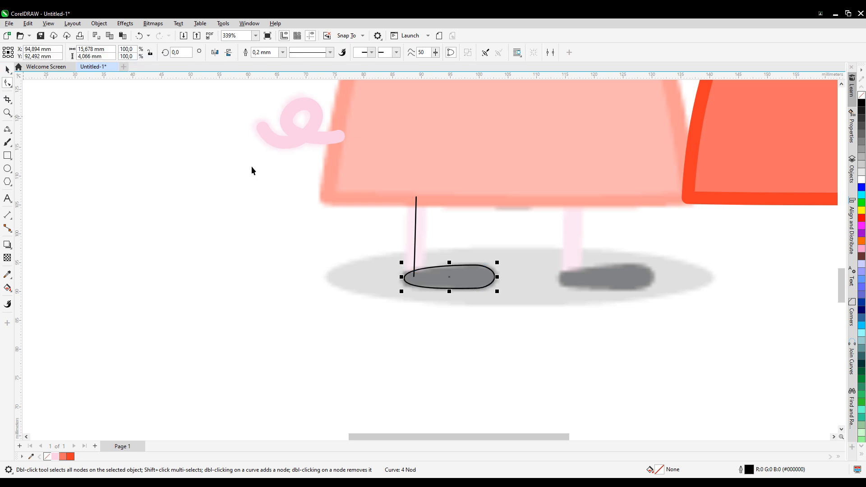
# Step: Set the traced leg's outline width to 2.2 mm and its outline color to pale pink #F9CFE5
pyautogui.click(416, 220)
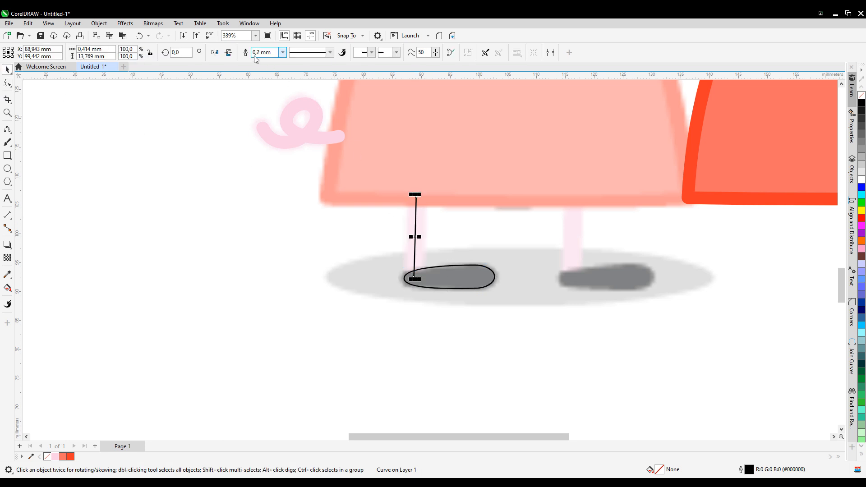
pyautogui.press('Return')
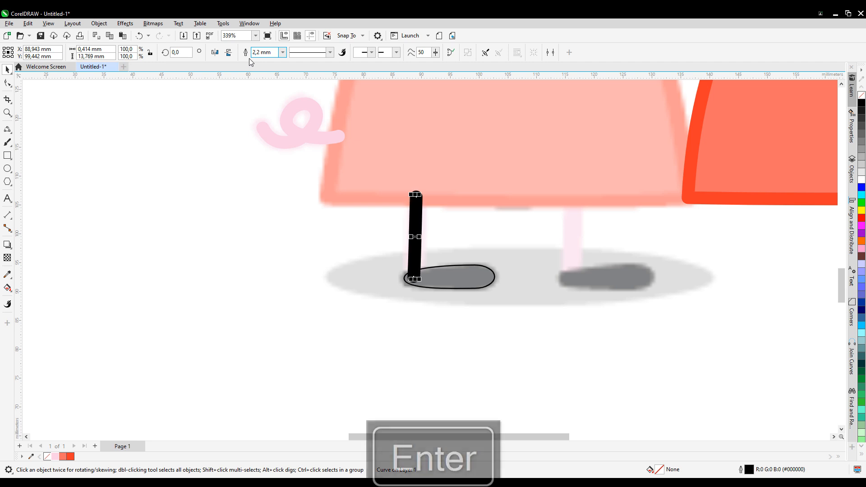
pyautogui.rightClick(55, 456)
# Step: Sample the black from the original pig's shoe and apply it as the traced shoe's fill
pyautogui.scroll(-4, 429, 257)
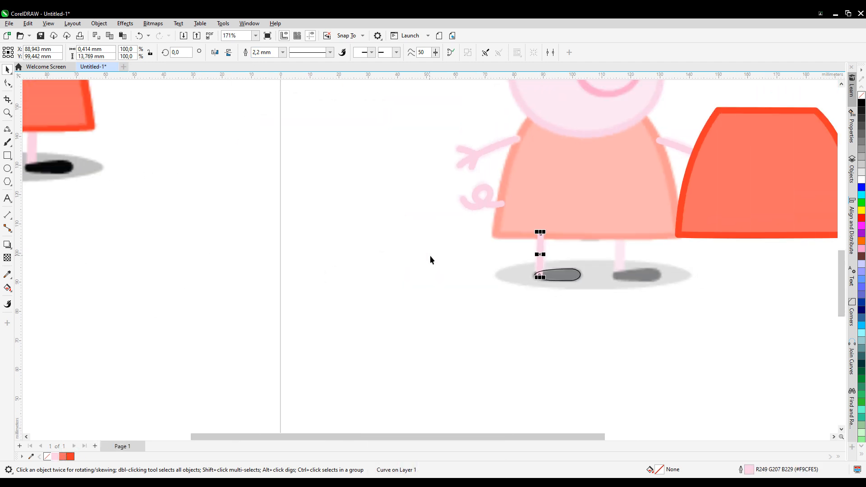
pyautogui.click(7, 274)
pyautogui.click(153, 215)
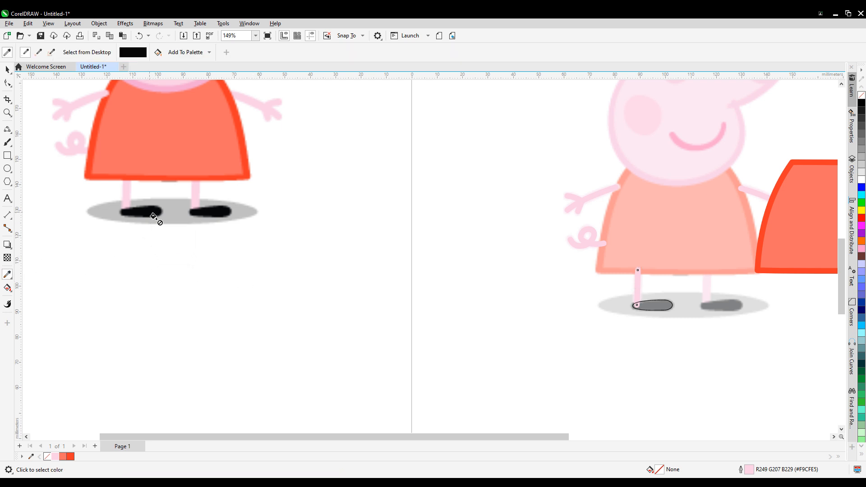
pyautogui.click(660, 312)
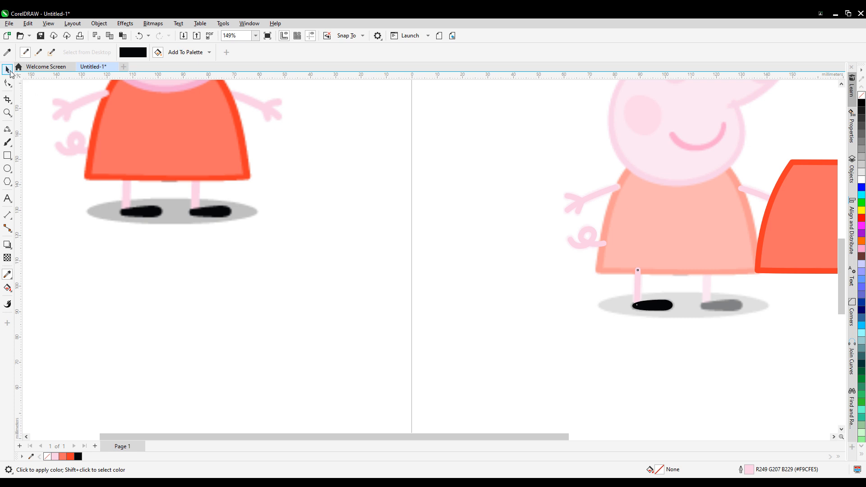
# Step: Remove the outline from the traced black shoe
pyautogui.click(7, 69)
pyautogui.click(663, 306)
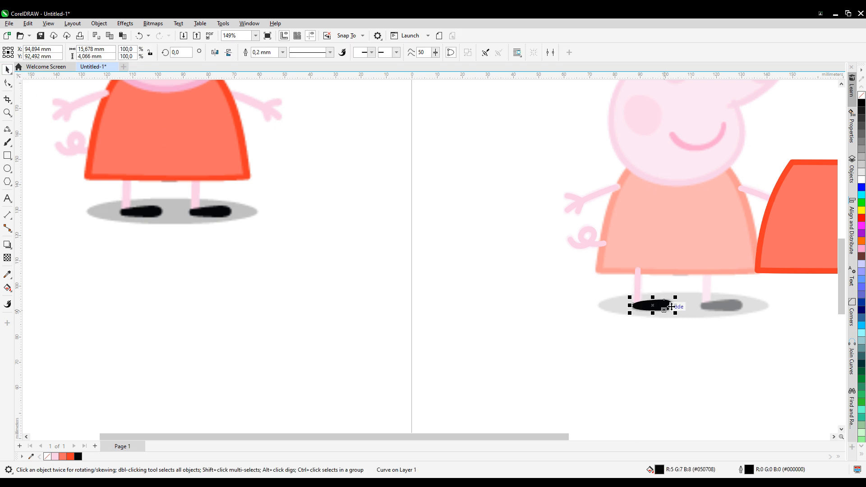
pyautogui.rightClick(861, 97)
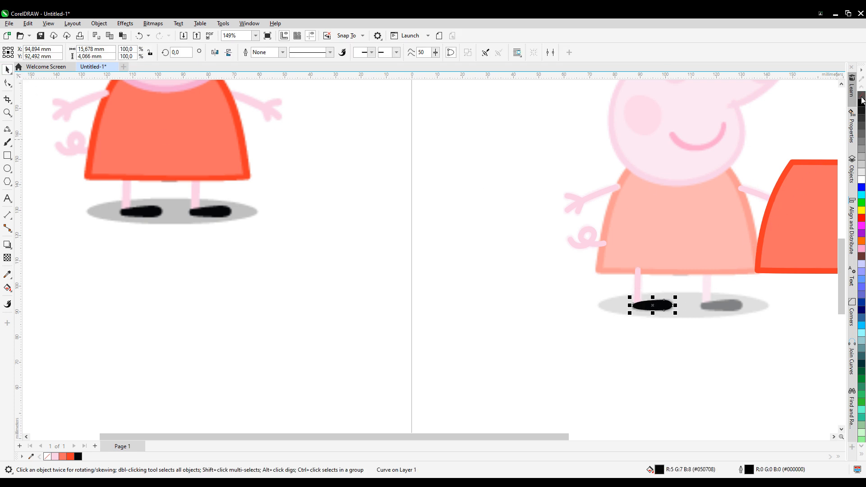
# Step: Duplicate the traced leg and shoe together onto the reference pig's other leg and nudge the copy into alignment
pyautogui.scroll(2, 706, 297)
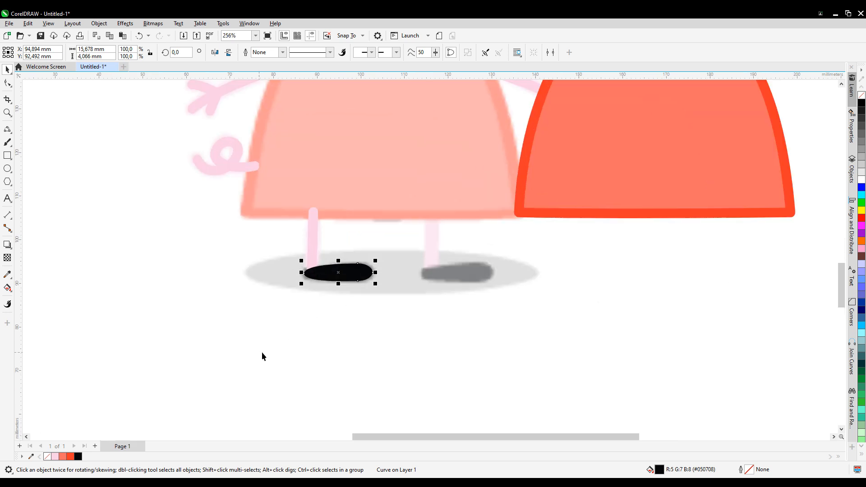
pyautogui.moveTo(261, 352); pyautogui.dragTo(387, 194)
pyautogui.moveTo(350, 272); pyautogui.dragTo(465, 271)
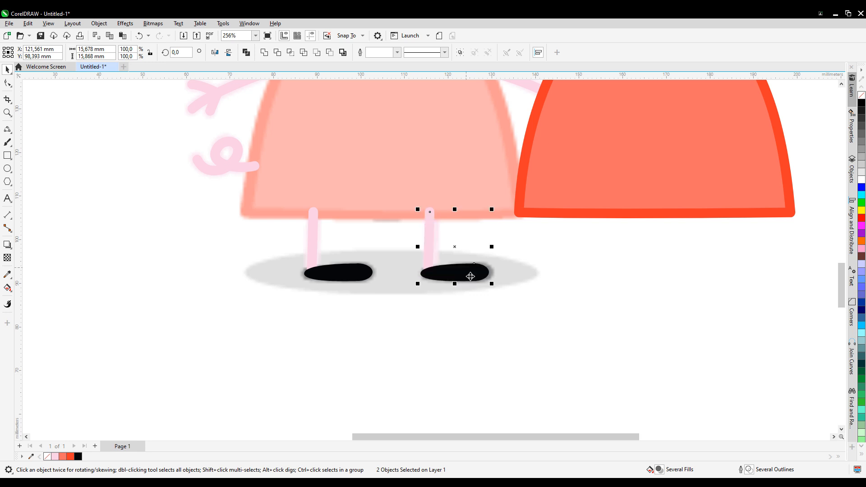
pyautogui.press('Right')
pyautogui.press('Right')
pyautogui.press('Right')
pyautogui.press('Right')
pyautogui.press('Right')
pyautogui.press('Right')
pyautogui.press('Right')
pyautogui.press('Right')
pyautogui.press('Right')
pyautogui.press('Right')
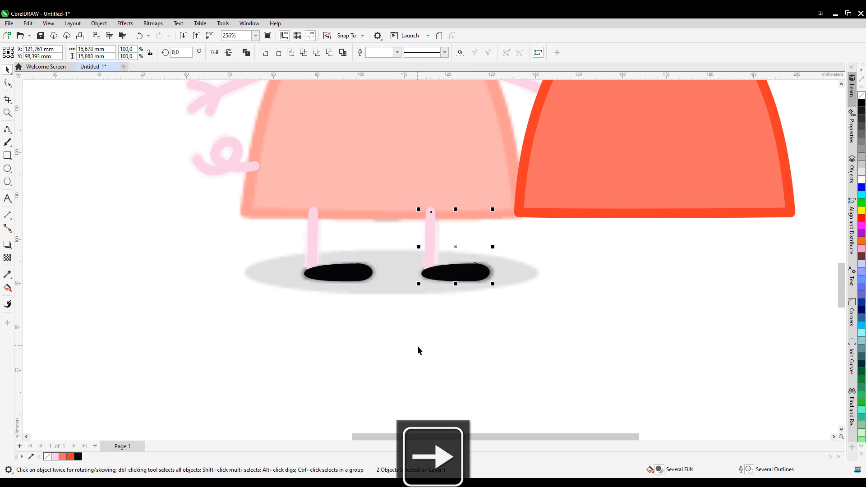
pyautogui.press('Left')
pyautogui.press('Left')
pyautogui.press('Left')
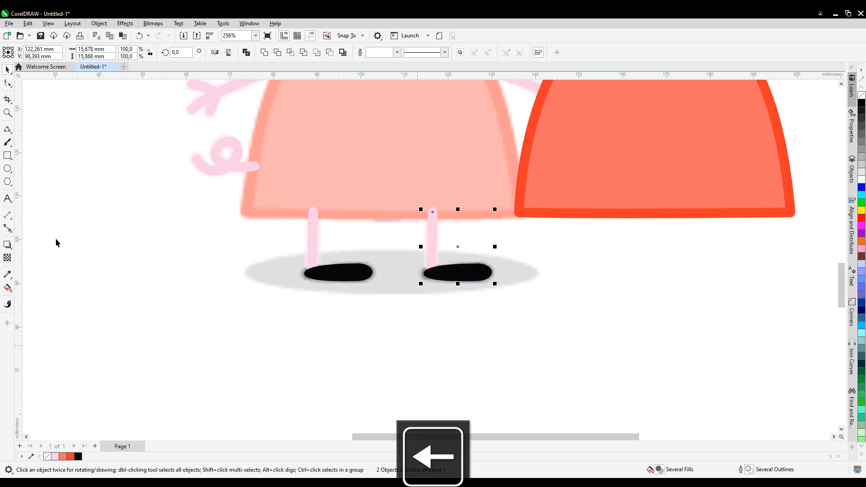
# Step: Draw an ellipse about 65.9 mm wide and 9.1 mm high over the ground shadow and nudge it down into place
pyautogui.click(8, 168)
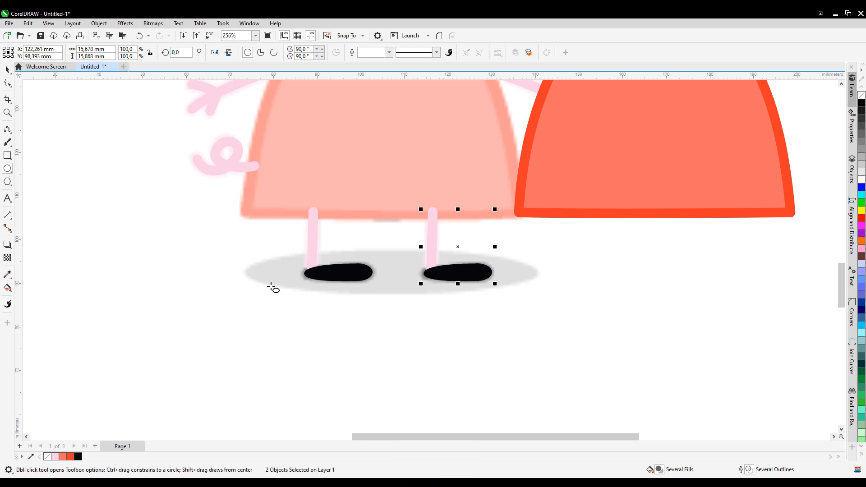
pyautogui.moveTo(397, 277); pyautogui.dragTo(540, 257)
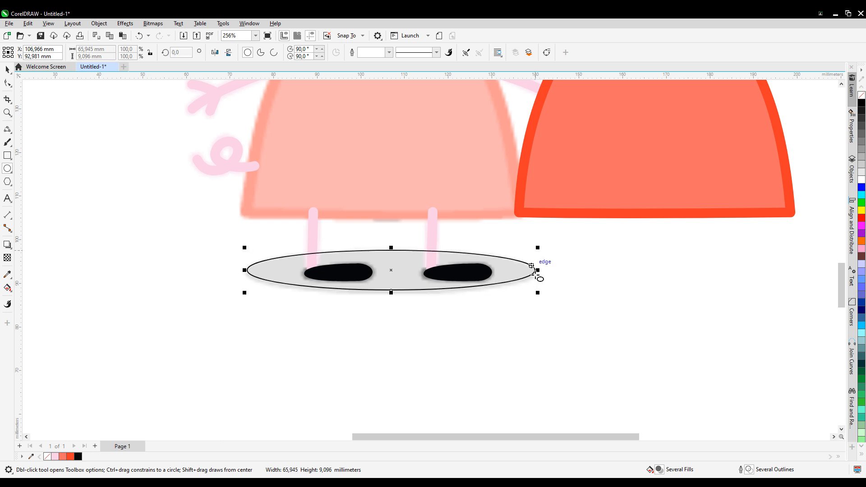
pyautogui.press('Down')
pyautogui.press('Down')
pyautogui.press('Down')
pyautogui.press('Down')
pyautogui.press('Down')
# Step: Sample the grey from the original pig's ground shadow and apply it as the shadow ellipse's fill
pyautogui.scroll(-1, 115, 266)
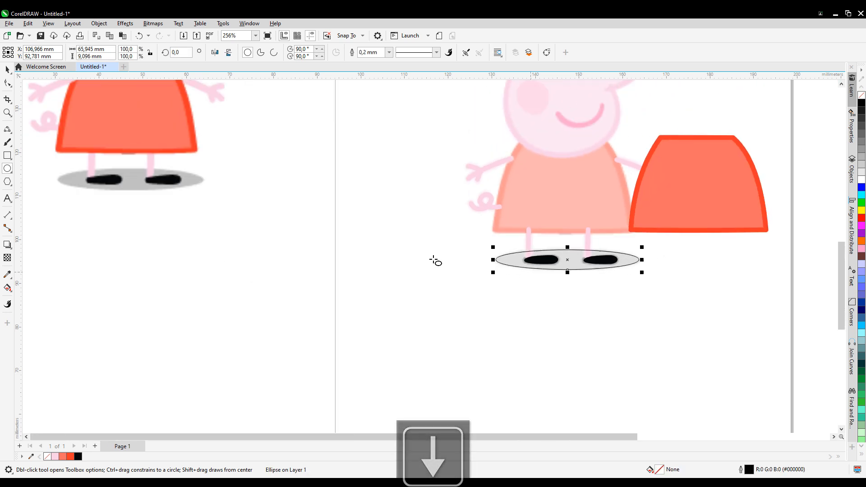
pyautogui.click(5, 278)
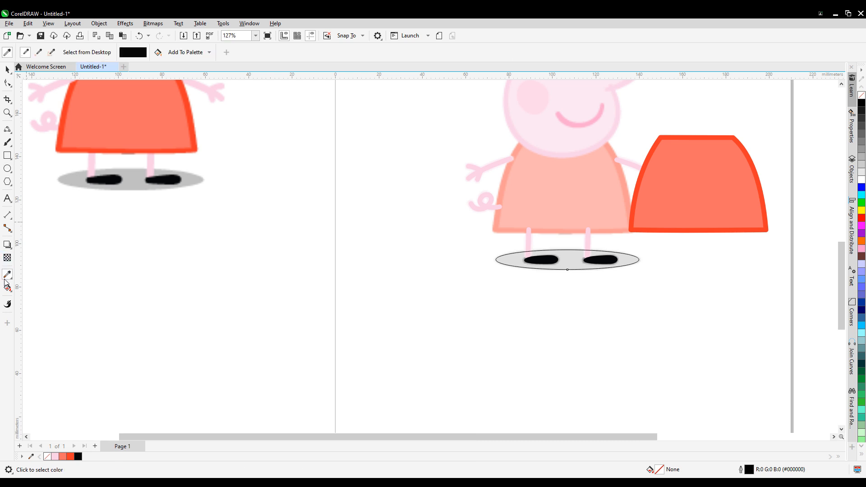
pyautogui.click(136, 184)
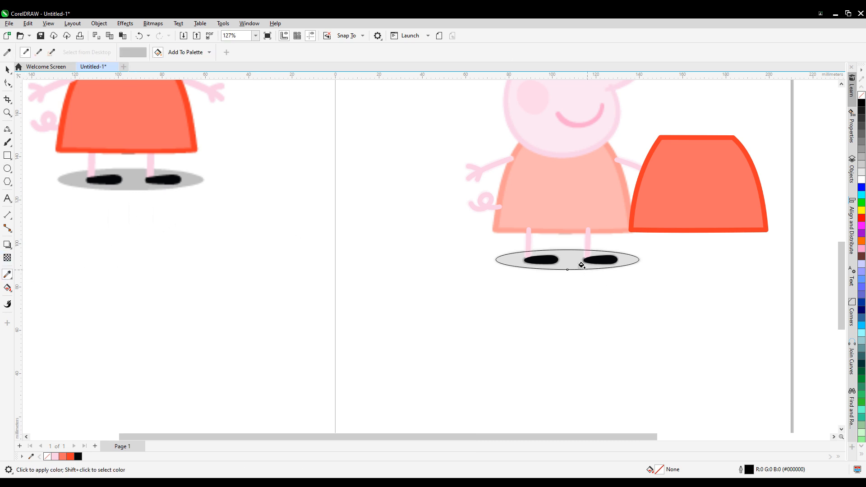
pyautogui.click(581, 265)
# Step: Send the grey shadow ellipse behind the legs and shoes and remove its outline
pyautogui.click(7, 69)
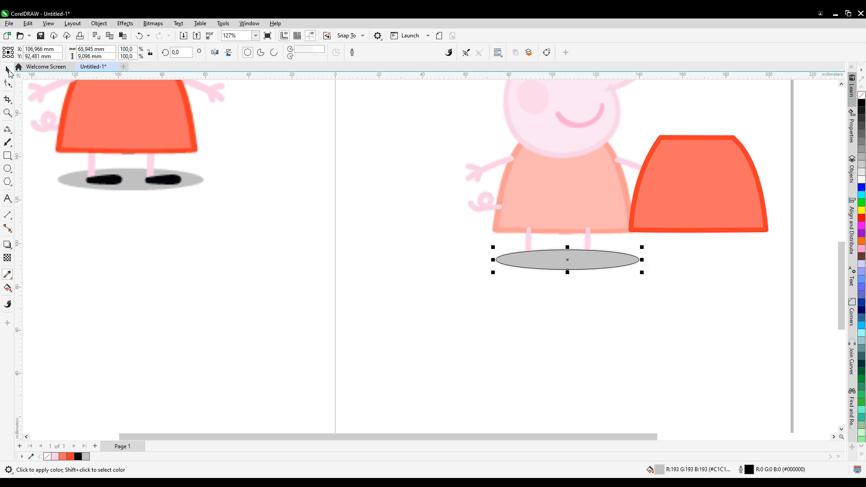
pyautogui.click(530, 53)
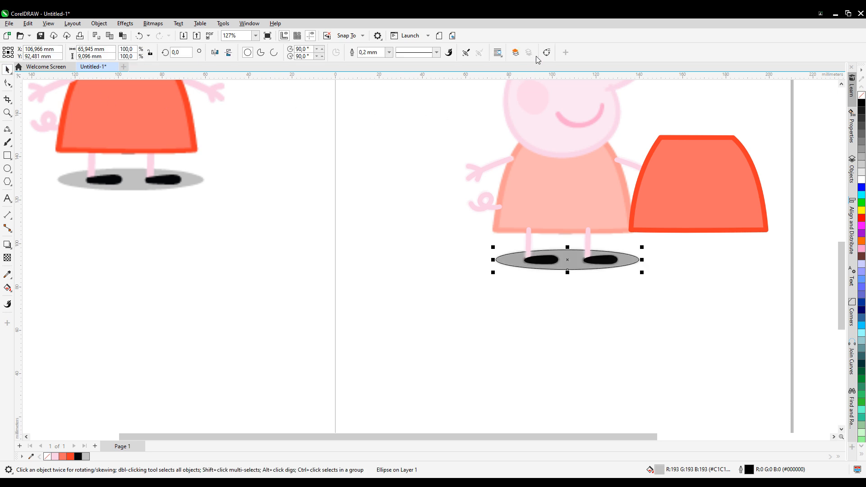
pyautogui.rightClick(862, 96)
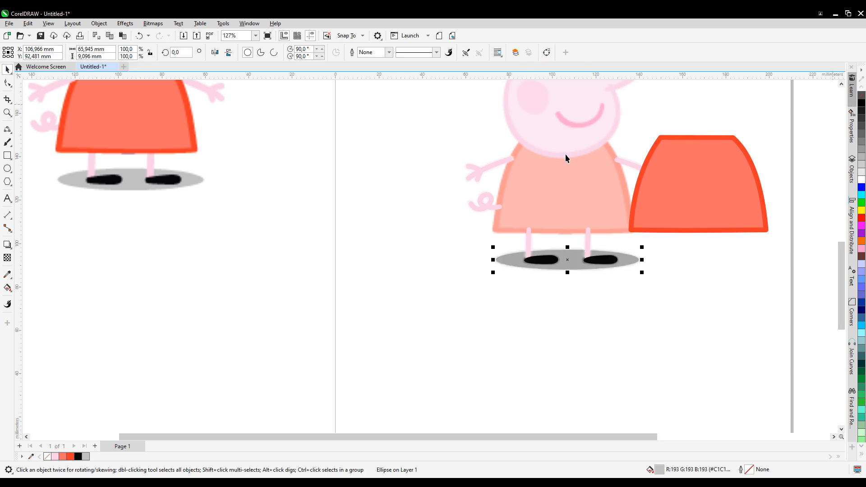
# Step: Draw an ellipse about 9.7 mm wide and 9.6 mm high around the eye nearest the snout and nudge it into alignment
pyautogui.scroll(-1, 533, 161)
pyautogui.scroll(1, 470, 208)
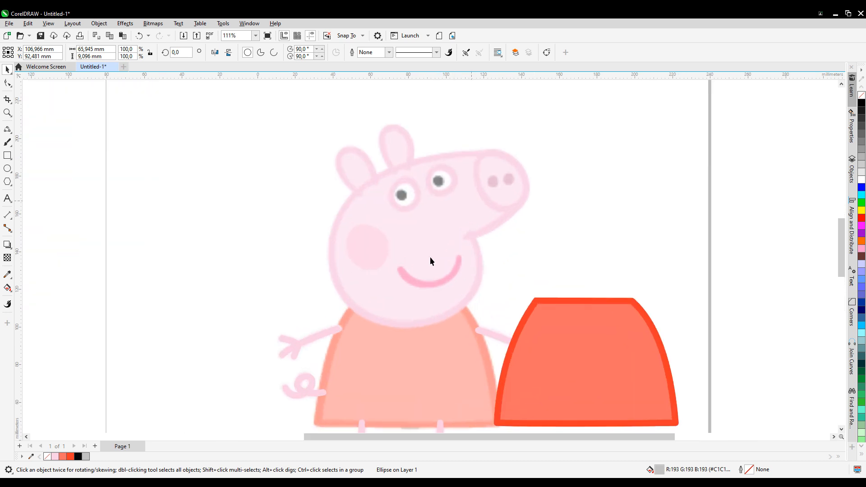
pyautogui.scroll(1, 424, 259)
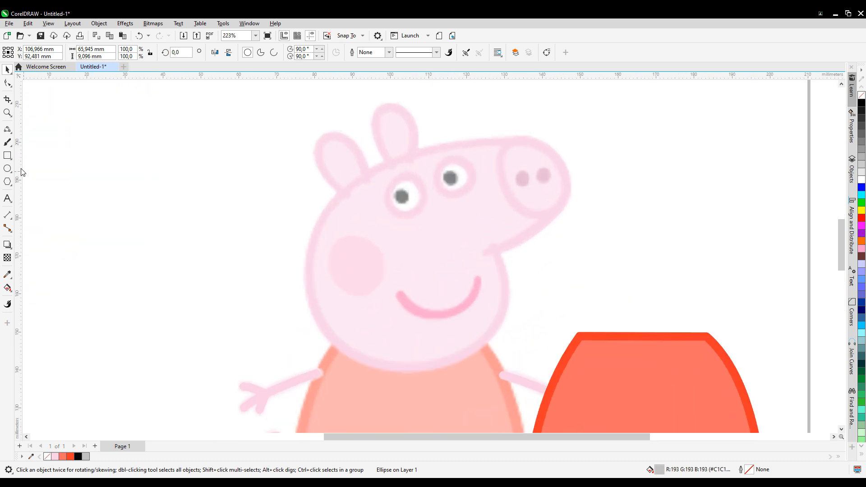
pyautogui.click(7, 169)
pyautogui.scroll(1, 436, 263)
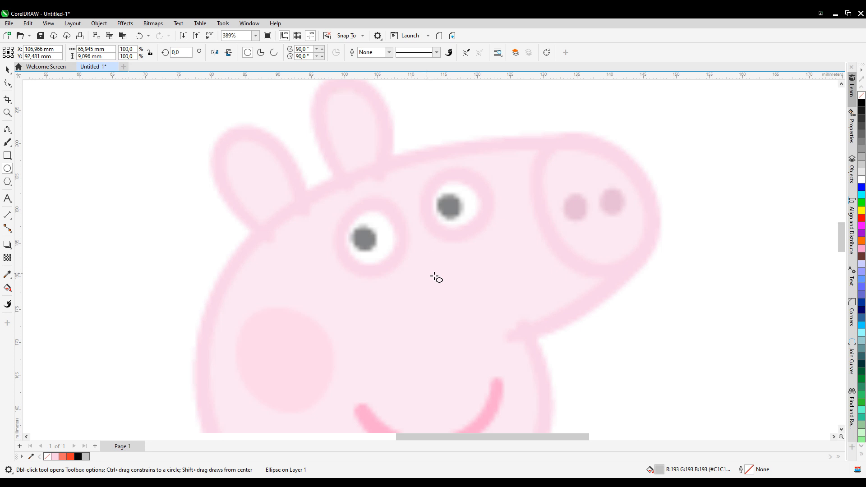
pyautogui.moveTo(429, 178); pyautogui.dragTo(495, 244)
pyautogui.press('Down')
pyautogui.press('Right')
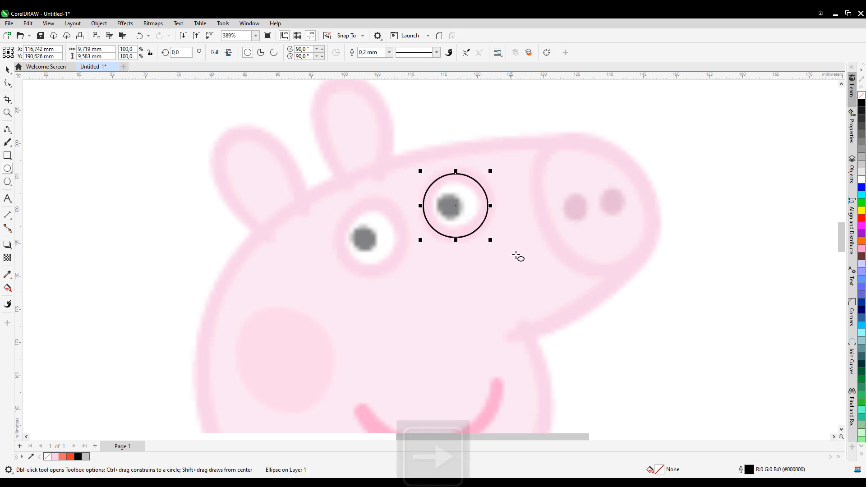
pyautogui.press('Right')
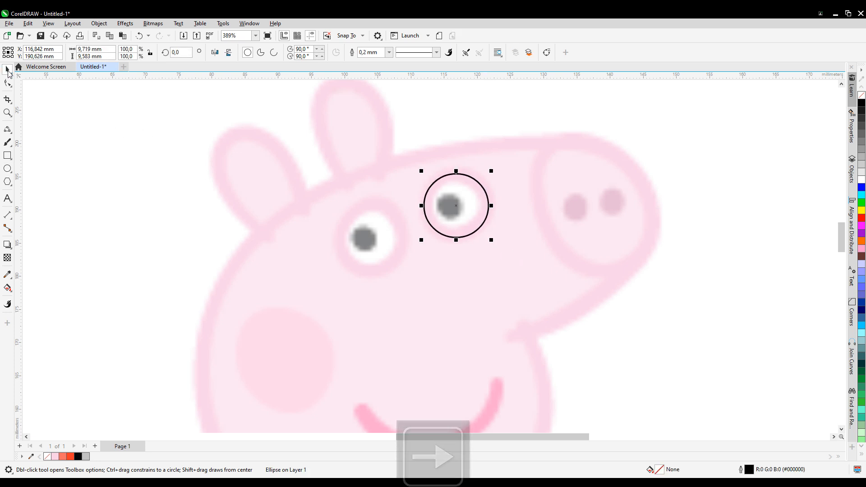
# Step: Make a scaled-down copy of the eye circle, about 7.1 mm wide, and nudge it to match the white of the eye
pyautogui.click(8, 69)
pyautogui.scroll(1, 473, 256)
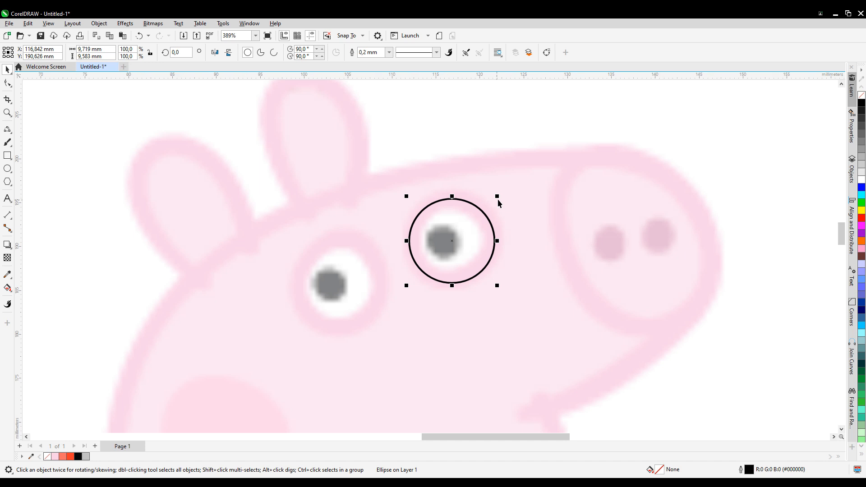
pyautogui.moveTo(497, 198); pyautogui.dragTo(496, 242)
pyautogui.press('Up')
pyautogui.press('Left')
# Step: Position a further reduced copy of the circle, about 3.5 mm wide, over the pupil of that eye
pyautogui.hotkey('shift', 'Up')
pyautogui.hotkey('shift', 'Right')
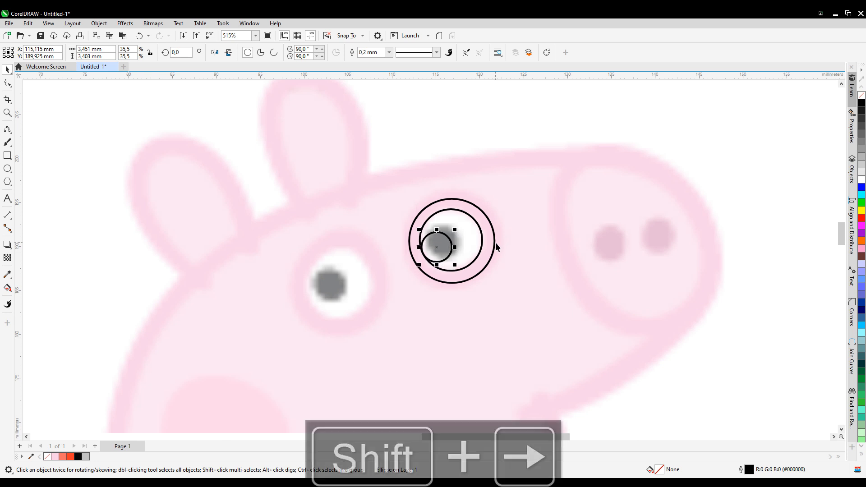
pyautogui.hotkey('shift', 'Up')
pyautogui.hotkey('shift', 'Right')
pyautogui.hotkey('shift', 'Up')
pyautogui.hotkey('shift', 'Right')
pyautogui.hotkey('shift', 'Up')
pyautogui.hotkey('shift', 'Right')
pyautogui.hotkey('shift', 'Left')
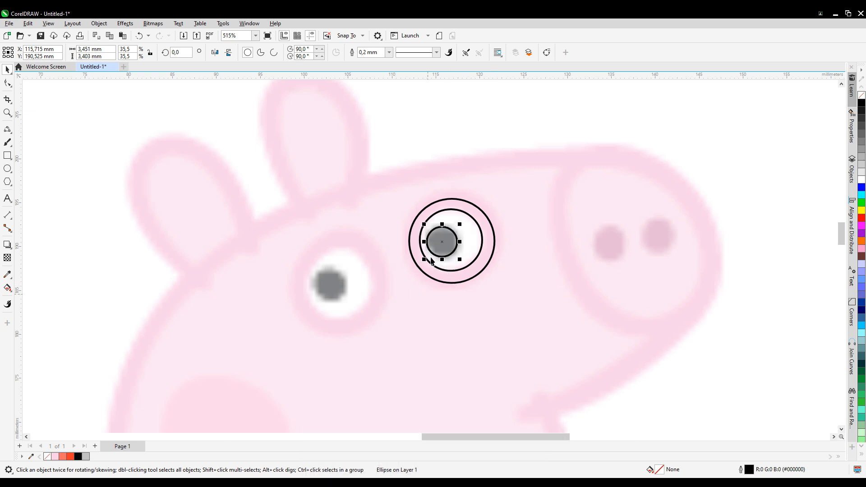
# Step: Copy the outline pen and outline color from the traced pink arm, 2.2 mm and #F9CFE5, to the outer eye circle
pyautogui.scroll(-1, 430, 256)
pyautogui.scroll(-3, 430, 256)
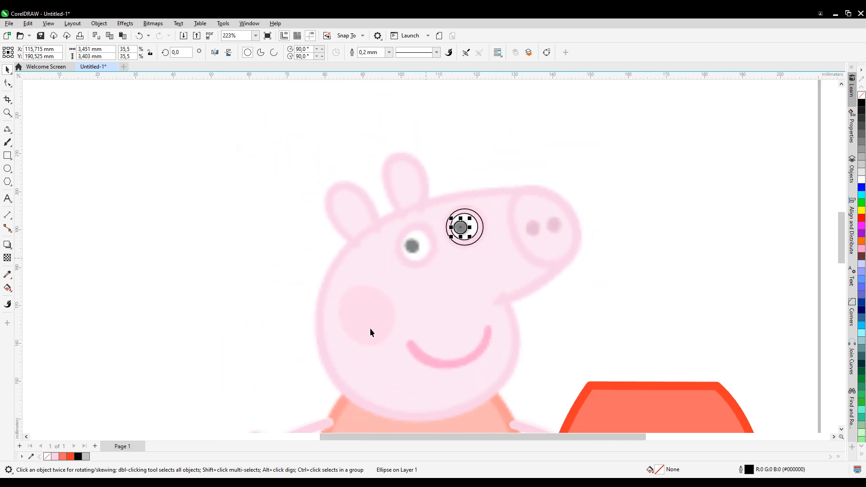
pyautogui.scroll(-1, 430, 266)
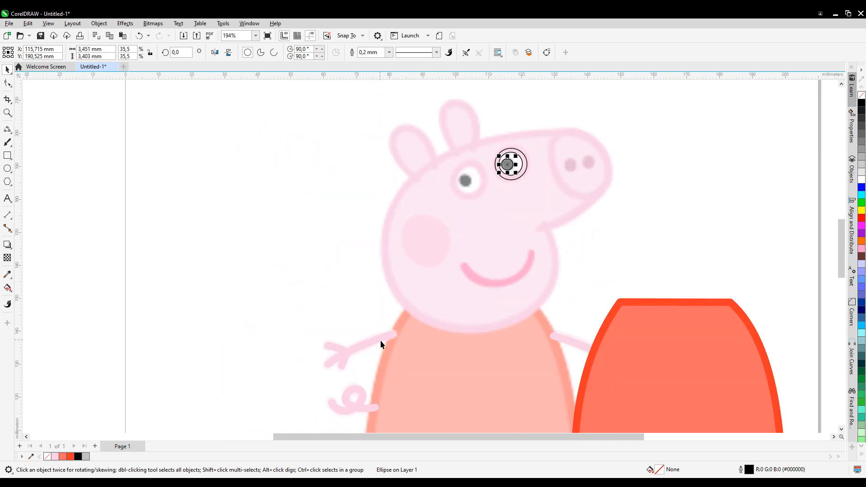
pyautogui.click(528, 163)
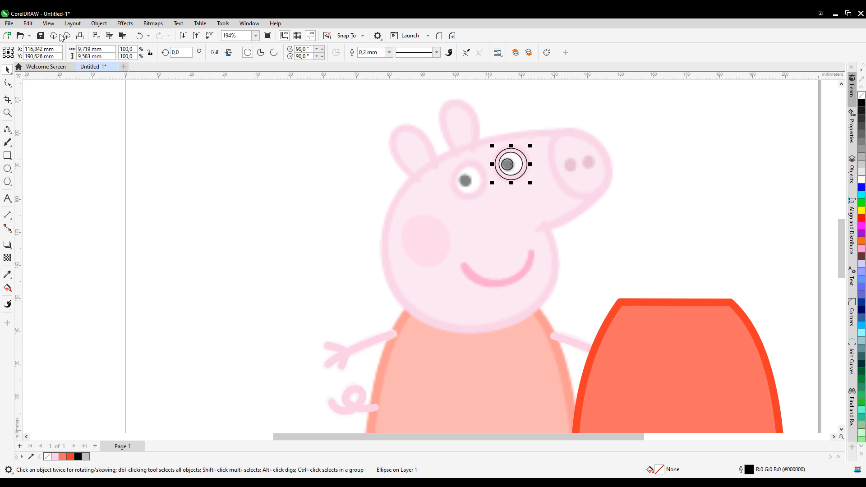
pyautogui.click(32, 24)
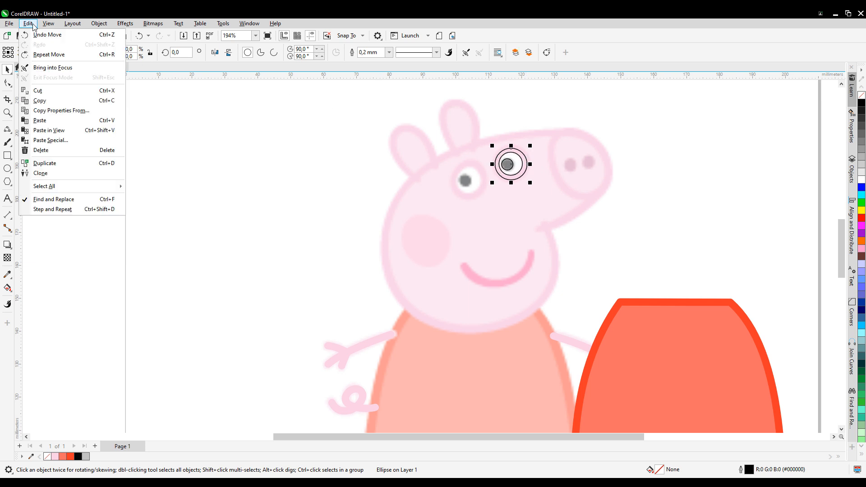
pyautogui.click(64, 115)
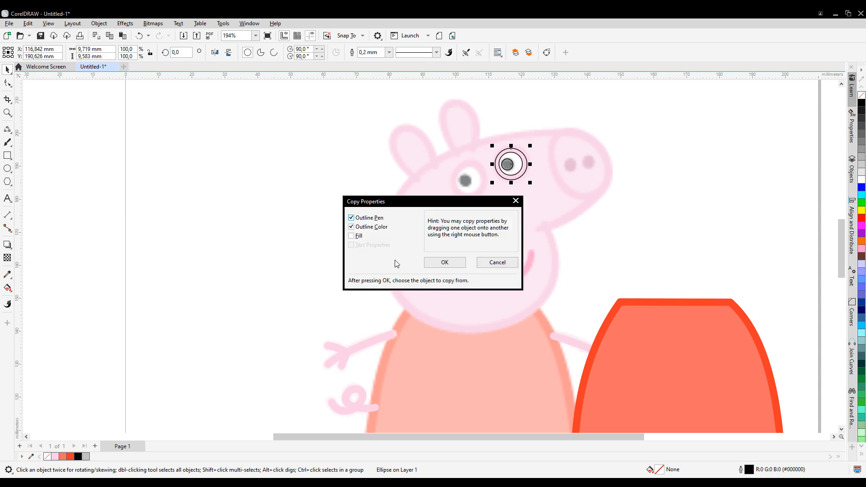
pyautogui.click(437, 264)
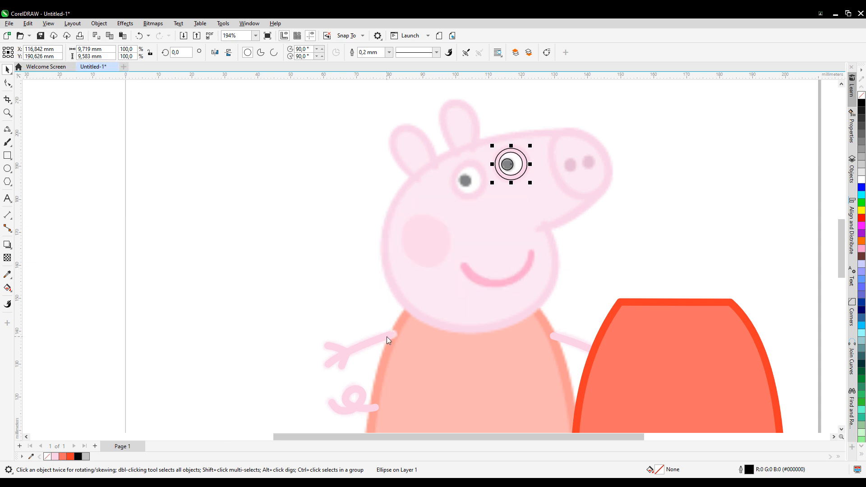
pyautogui.click(407, 305)
# Step: Fill the middle eye circle with white and remove its outline
pyautogui.scroll(2, 431, 258)
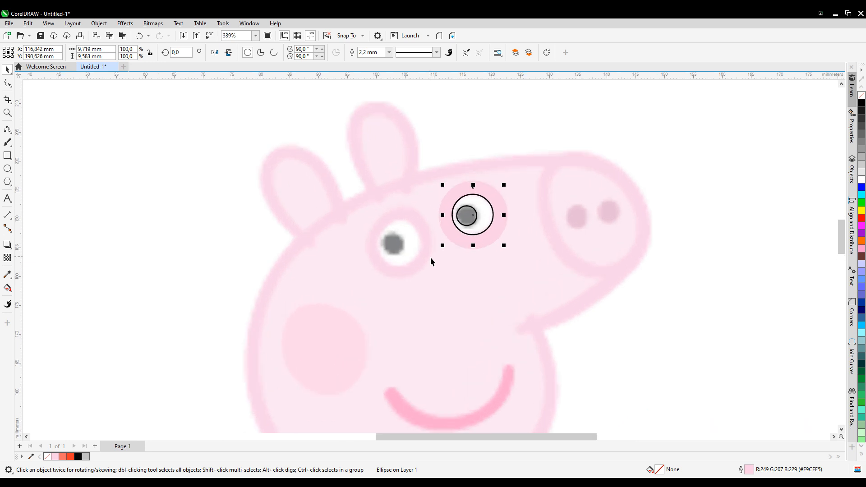
pyautogui.click(487, 207)
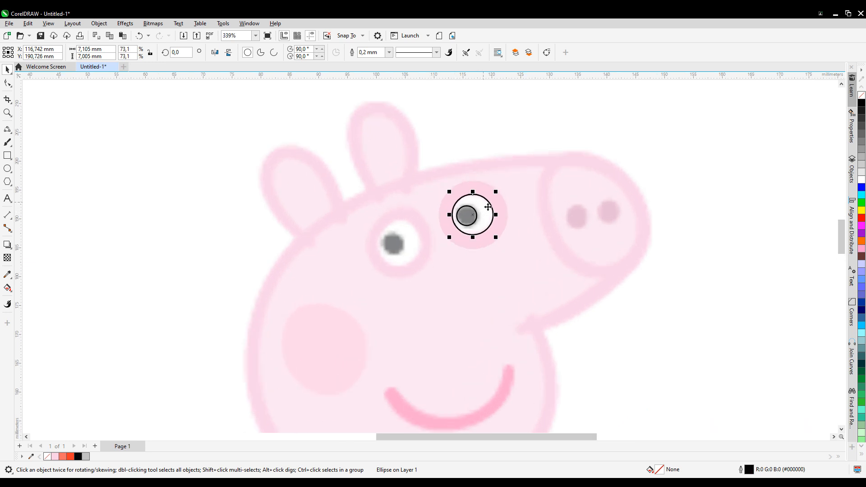
pyautogui.click(861, 180)
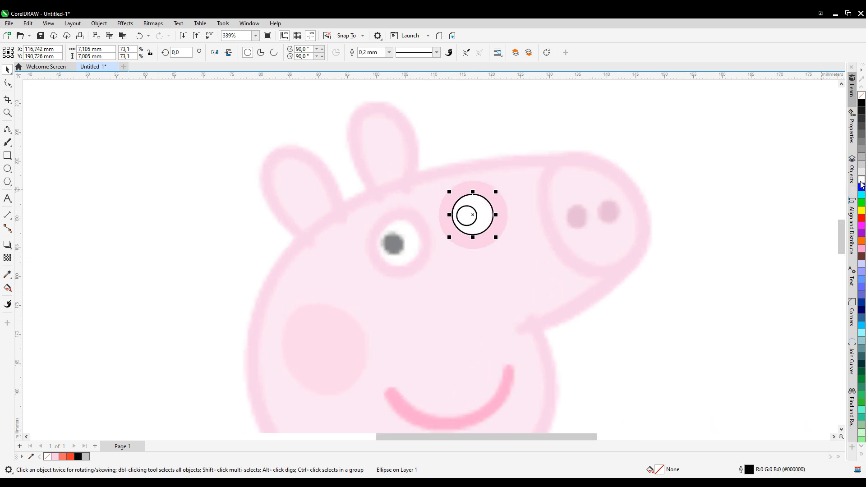
pyautogui.rightClick(861, 96)
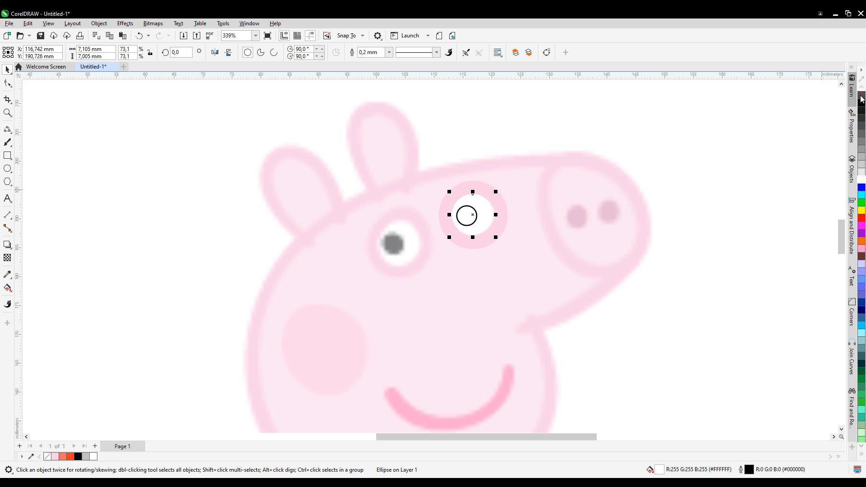
# Step: Fill the pupil circle with the sampled shoe black #050708 and remove its outline
pyautogui.click(468, 224)
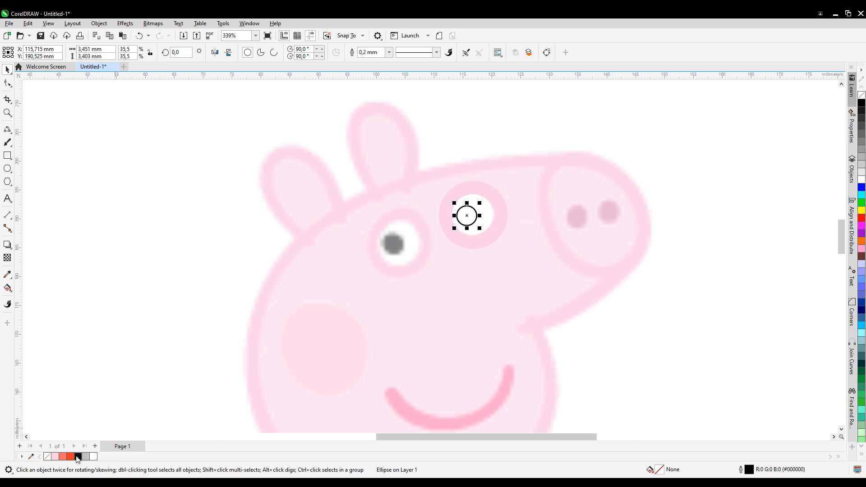
pyautogui.click(78, 456)
pyautogui.rightClick(48, 457)
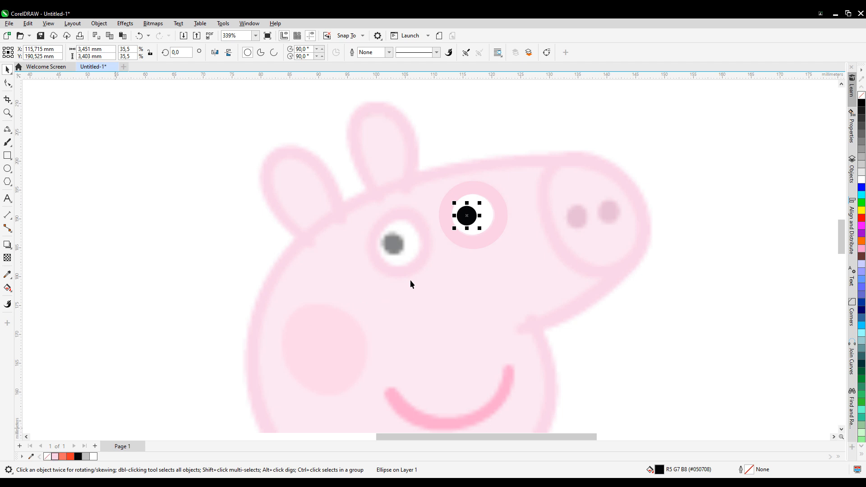
# Step: Select all three circles of the finished eye and place a copy over the reference pig's other eye
pyautogui.moveTo(433, 128); pyautogui.dragTo(490, 229)
pyautogui.moveTo(542, 266); pyautogui.dragTo(543, 266)
pyautogui.moveTo(503, 243); pyautogui.dragTo(419, 264)
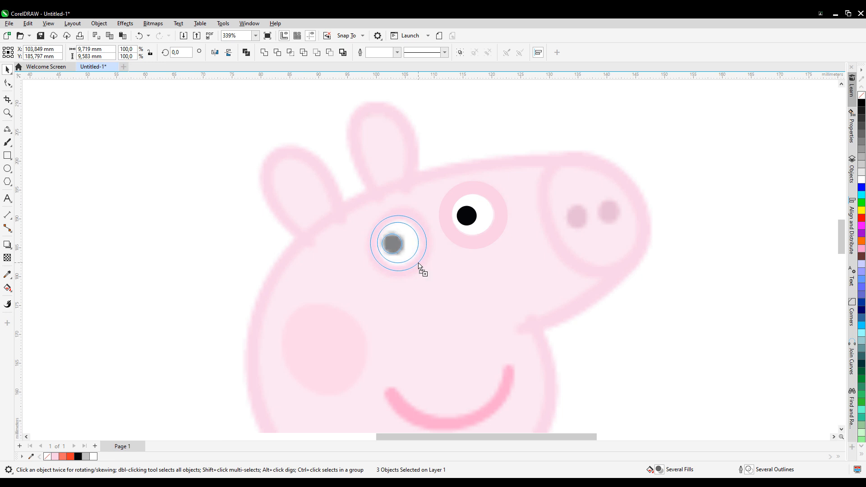
# Step: Settle the copied eye circles centrally over the reference pig's rear eye
pyautogui.moveTo(419, 265); pyautogui.dragTo(422, 268)
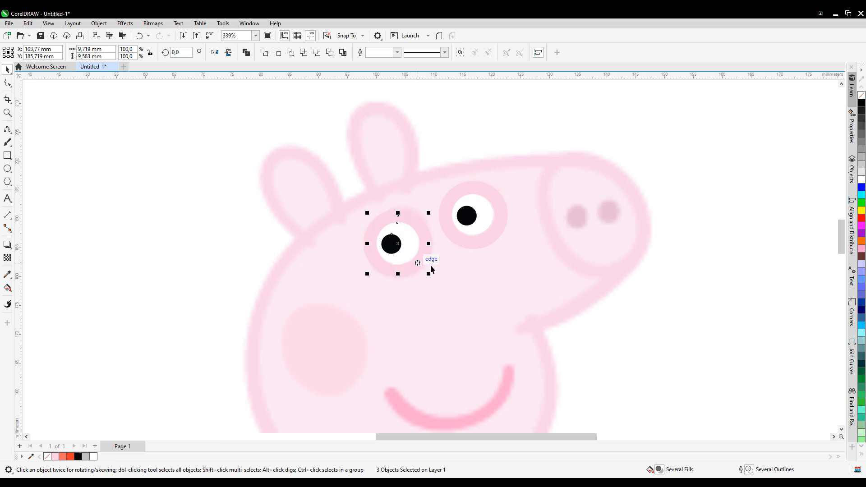
# Step: Trace the reference pig's front ear with two connected 3-Point Curve arcs, about 10.6 mm wide and 15.3 mm high
pyautogui.click(7, 132)
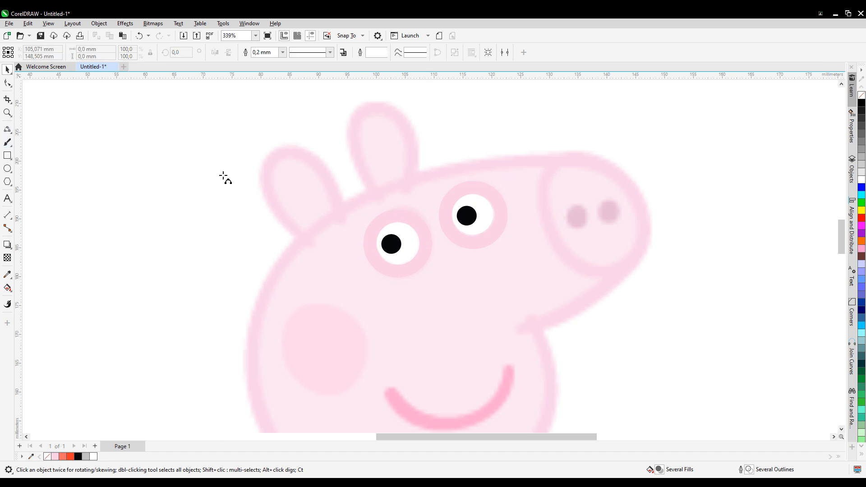
pyautogui.moveTo(379, 197); pyautogui.dragTo(367, 109)
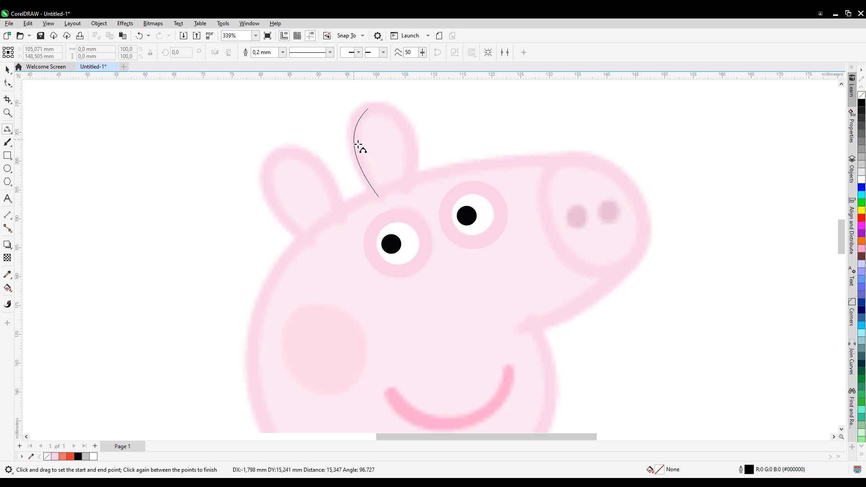
pyautogui.click(357, 146)
pyautogui.moveTo(369, 109); pyautogui.dragTo(411, 190)
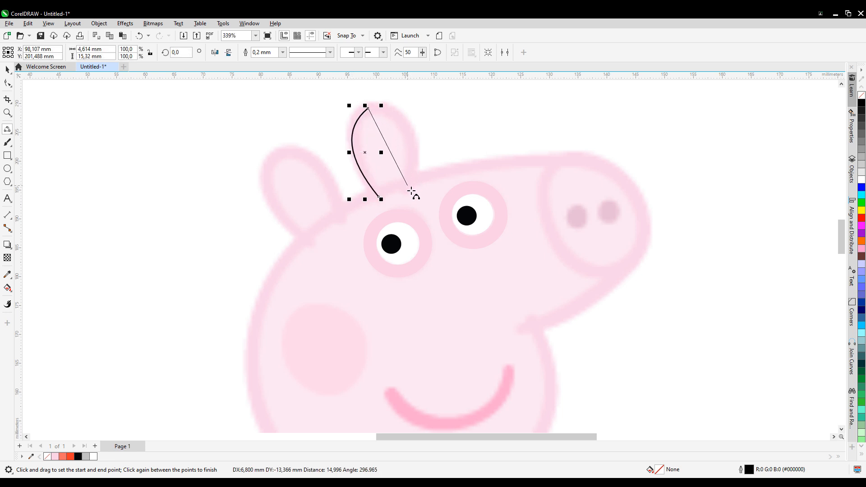
pyautogui.click(411, 131)
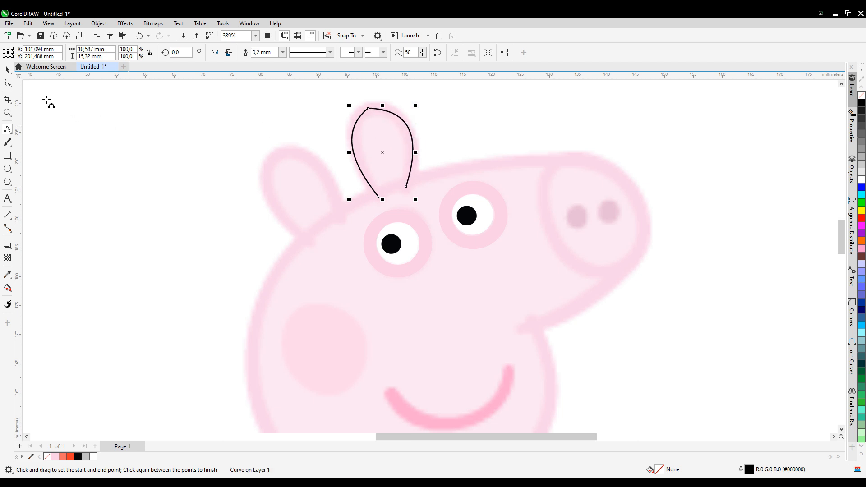
# Step: Smooth the front ear's tip by adding a node on each side of the peak node and deleting the peak node
pyautogui.click(11, 83)
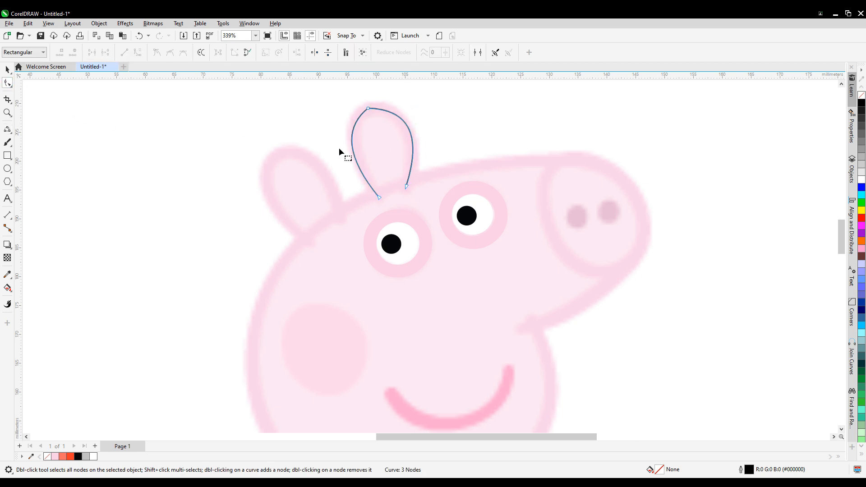
pyautogui.doubleClick(354, 128)
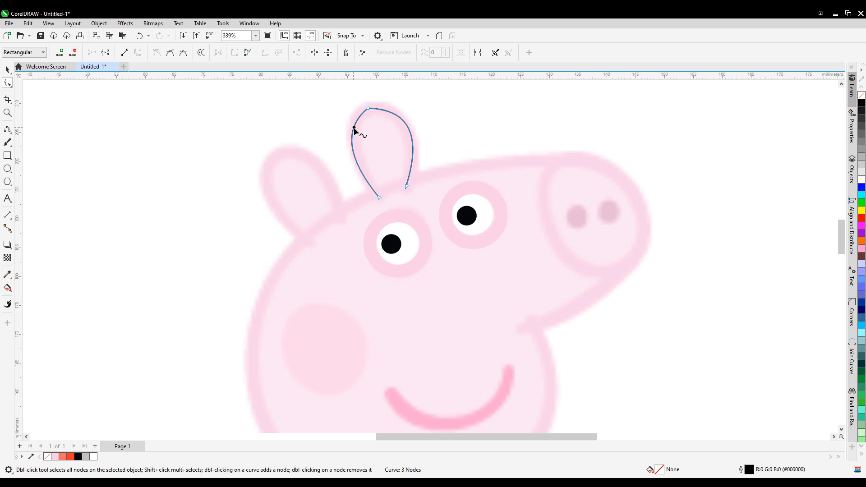
pyautogui.doubleClick(398, 117)
pyautogui.press('Delete')
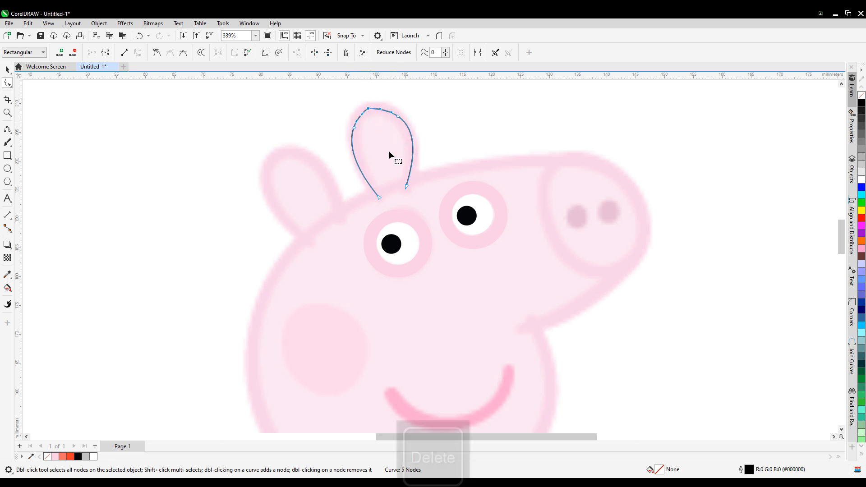
# Step: Place a copy of the front ear curve over the reference pig's rear ear and switch it to rotation mode
pyautogui.click(8, 71)
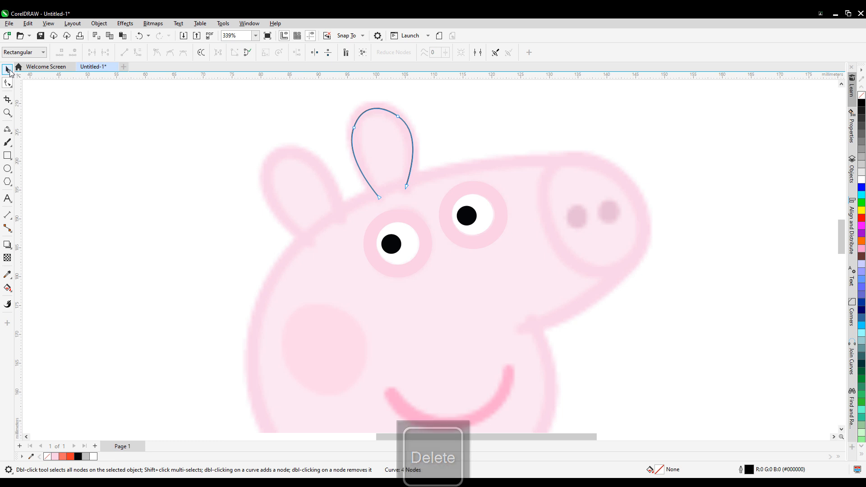
pyautogui.press('space')
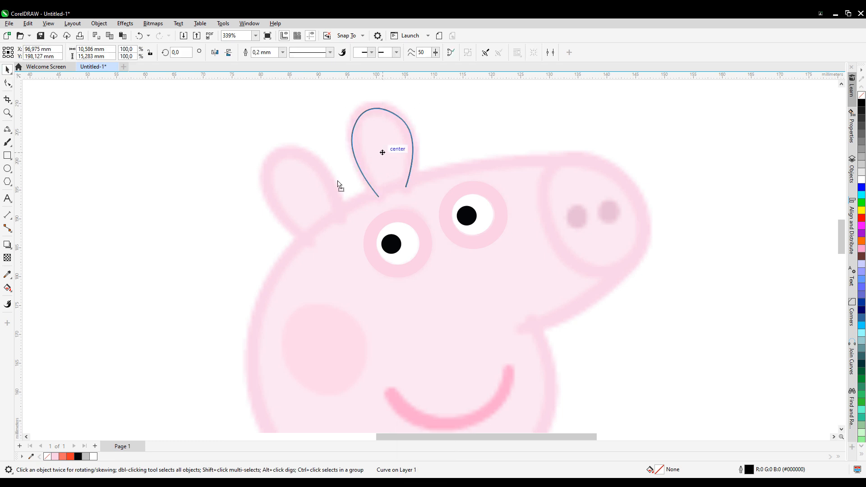
pyautogui.click(301, 204)
pyautogui.click(303, 201)
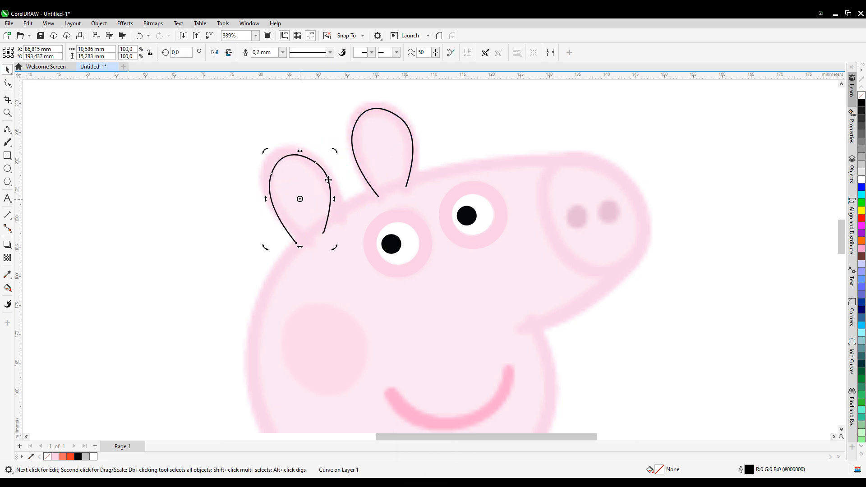
# Step: Rotate the rear ear copy counterclockwise by about 13.18° and nudge it upward to fit the reference ear
pyautogui.moveTo(341, 155); pyautogui.dragTo(328, 141)
pyautogui.press('Right')
pyautogui.press('Up')
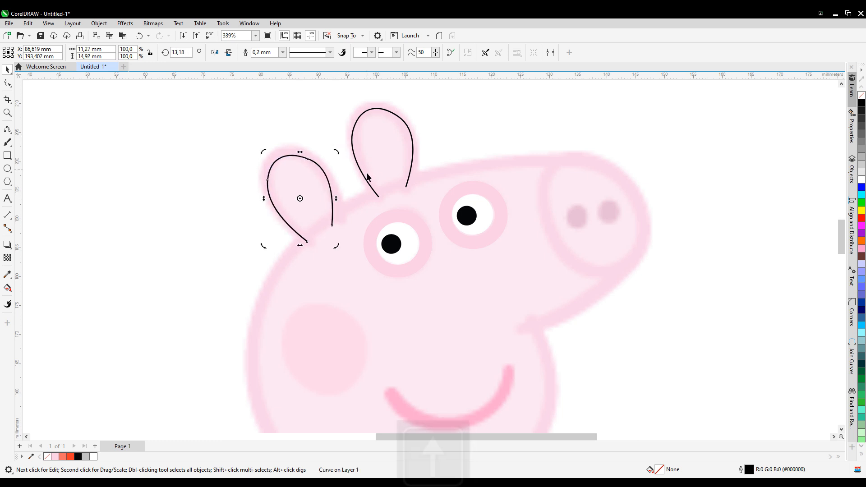
pyautogui.press('Up')
pyautogui.press('Up')
pyautogui.press('Up')
pyautogui.press('Up')
# Step: Reshape the rear ear curve by moving its end node nearest the front ear outward and nudging the node on its opposite side outward
pyautogui.click(8, 83)
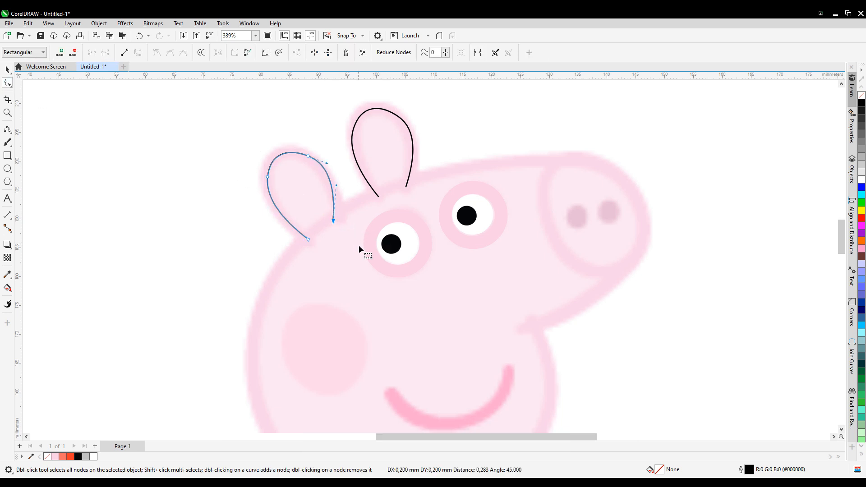
pyautogui.hotkey('shift', 'Right')
pyautogui.hotkey('shift', 'Right')
pyautogui.hotkey('shift', 'Right')
pyautogui.hotkey('shift', 'Right')
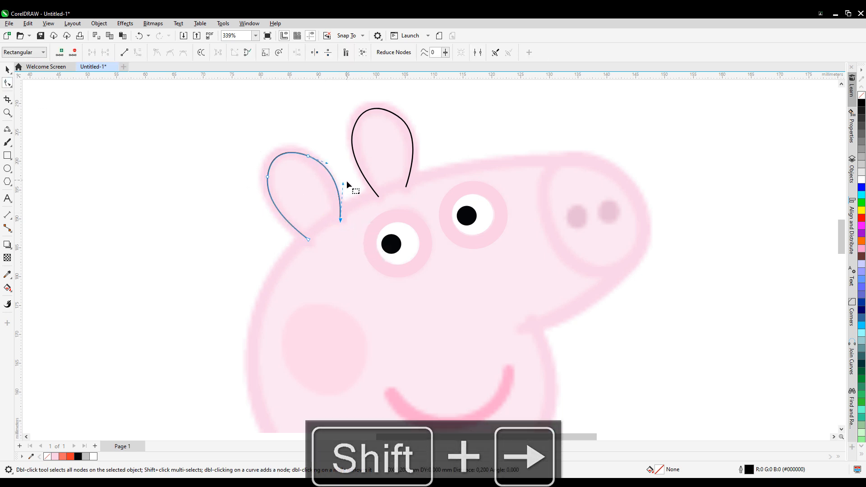
pyautogui.hotkey('shift', 'Left')
pyautogui.hotkey('shift', 'Left')
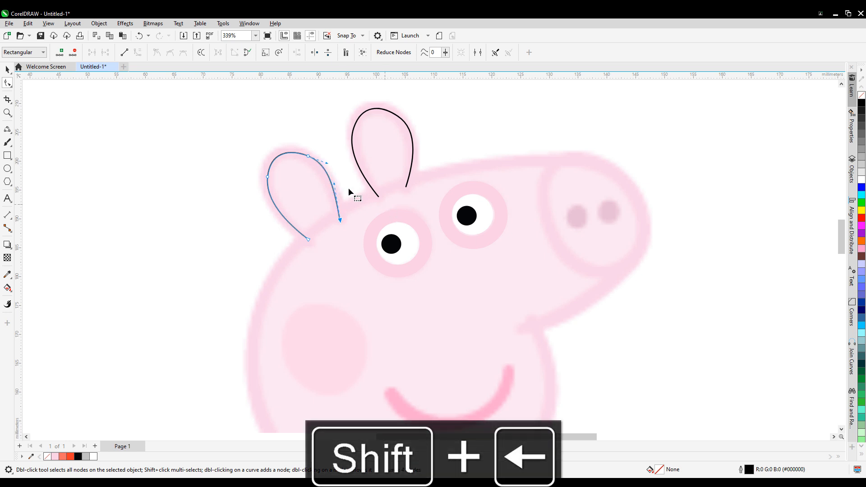
pyautogui.click(268, 176)
pyautogui.press('Left')
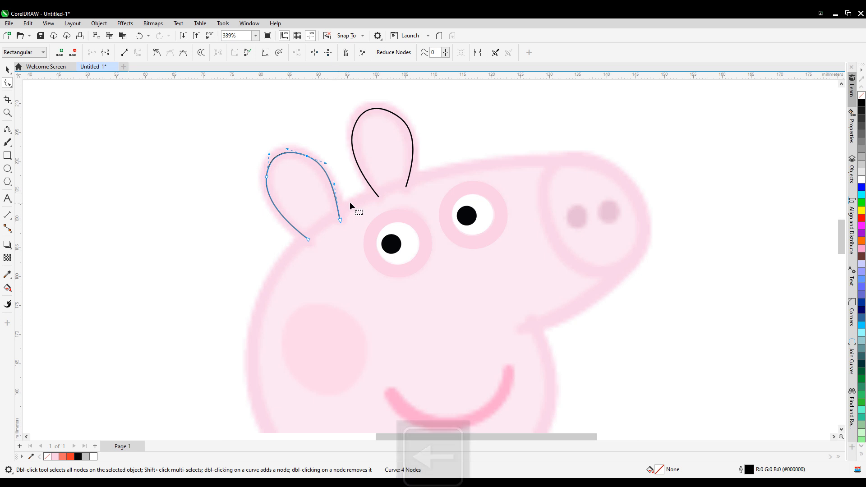
# Step: Draw an ellipse about 3.25 mm wide and 3.7 mm high over the snout's first nostril
pyautogui.scroll(-1, 428, 254)
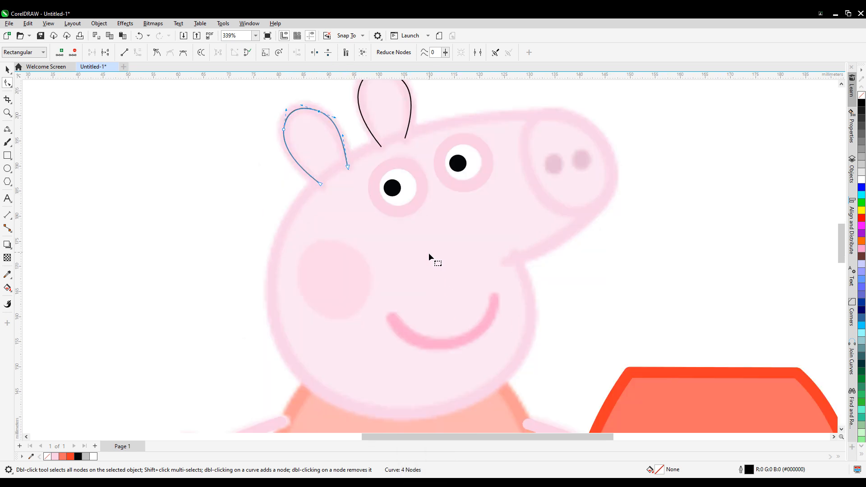
pyautogui.click(7, 169)
pyautogui.scroll(2, 430, 254)
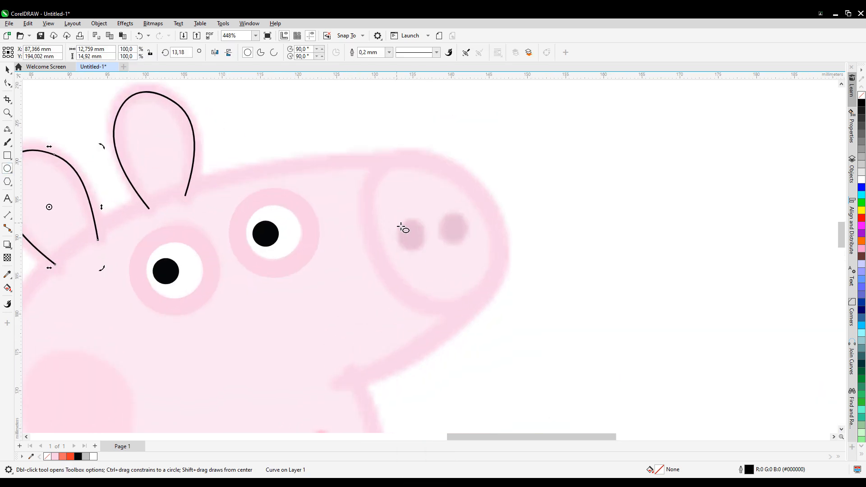
pyautogui.moveTo(404, 226); pyautogui.dragTo(429, 255)
pyautogui.press('Right')
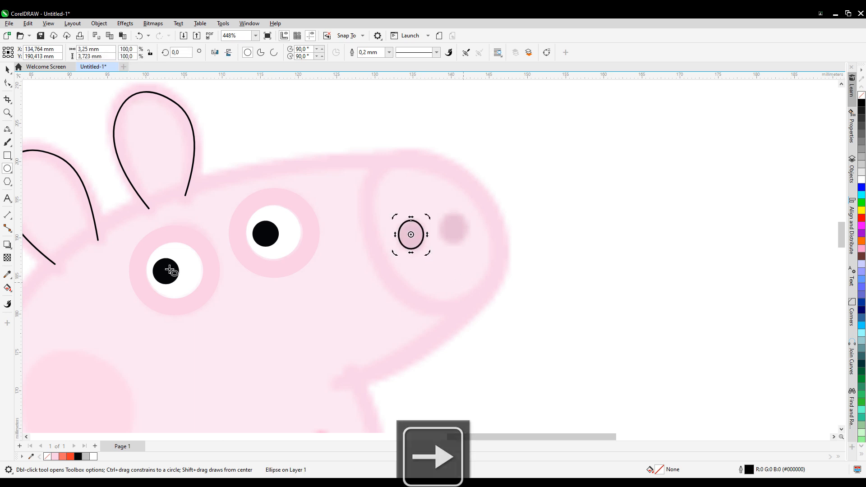
# Step: Sample the nostril color #D07EAB from the unfaded reference pig and fill the nostril ellipse with it
pyautogui.scroll(-1, 437, 263)
pyautogui.scroll(-4, 437, 261)
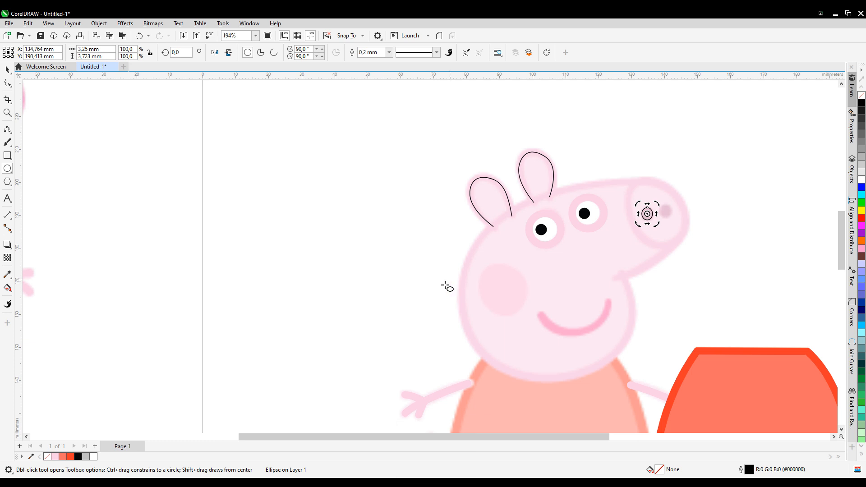
pyautogui.click(6, 71)
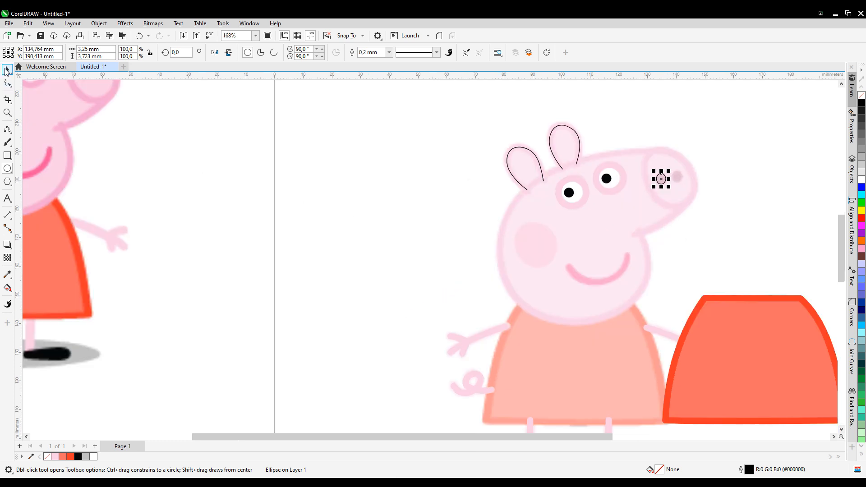
pyautogui.moveTo(203, 183); pyautogui.dragTo(285, 214)
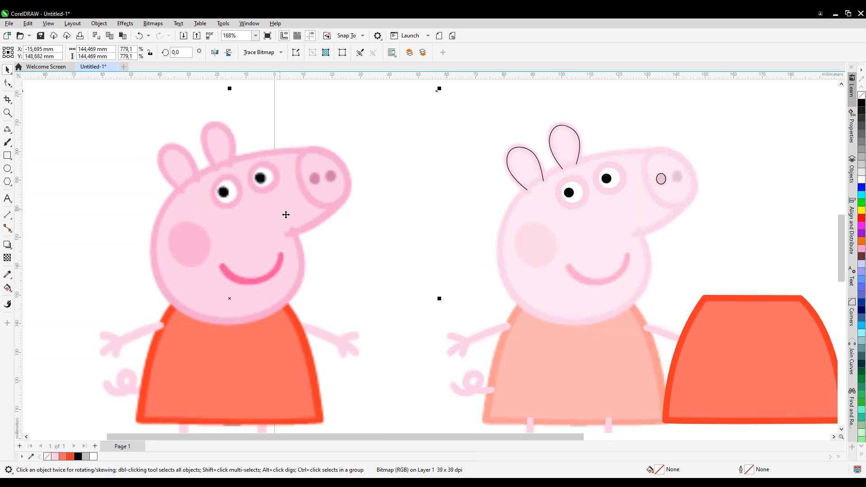
pyautogui.click(7, 274)
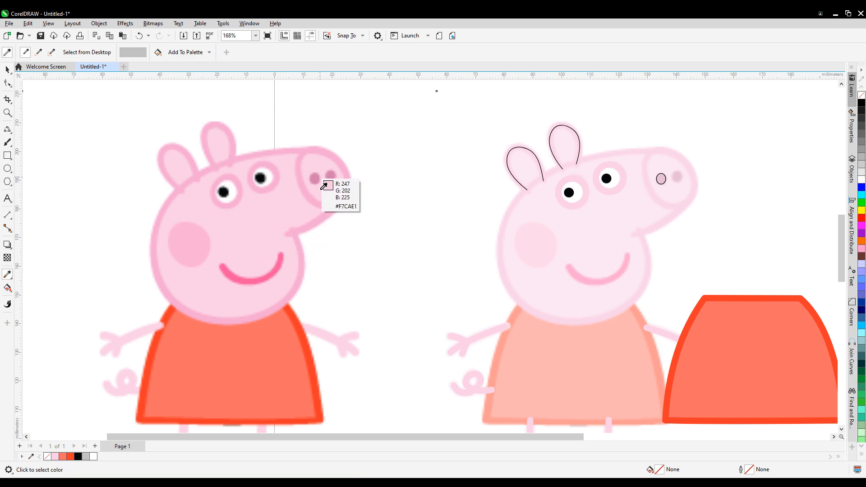
pyautogui.click(315, 179)
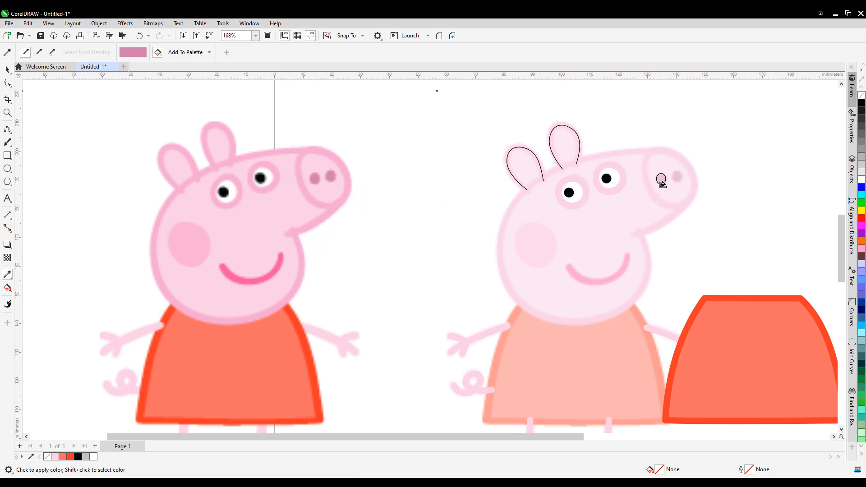
pyautogui.click(661, 182)
pyautogui.click(7, 69)
# Step: Place a copy of the filled nostril over the second nostril and remove the outline from both ellipses
pyautogui.click(320, 156)
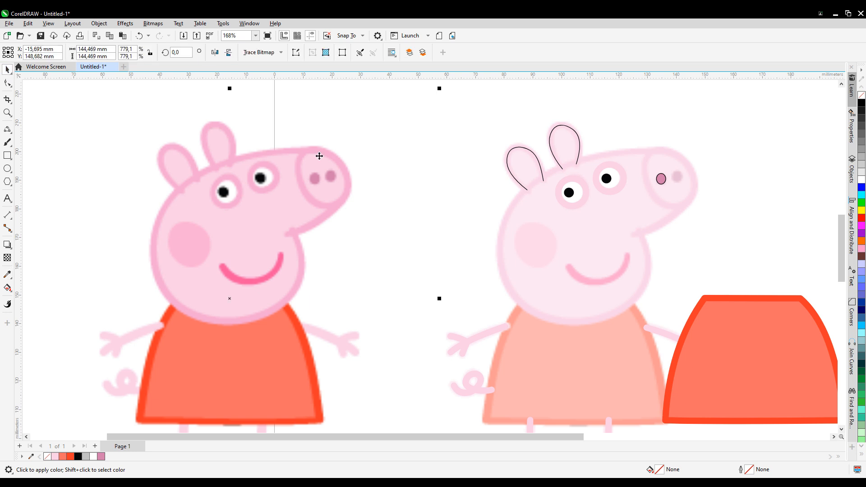
pyautogui.moveTo(661, 180); pyautogui.dragTo(677, 177)
pyautogui.keyDown('shift'); pyautogui.click(665, 180); pyautogui.keyUp('shift')
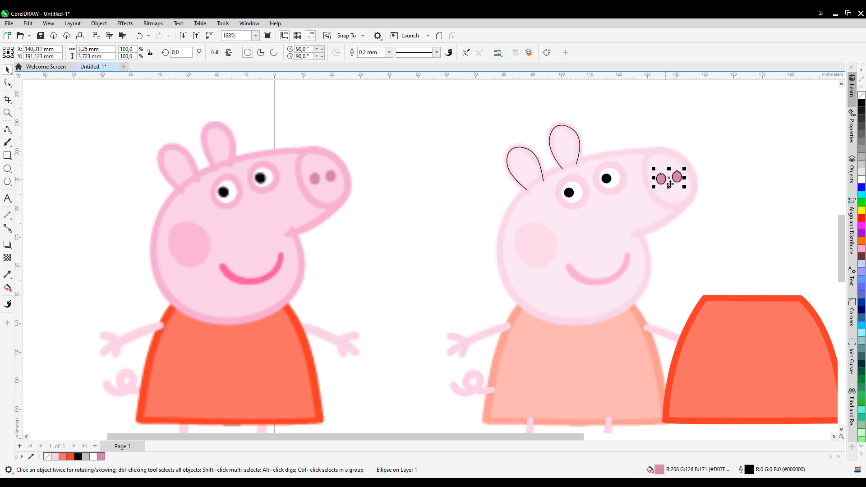
pyautogui.rightClick(861, 100)
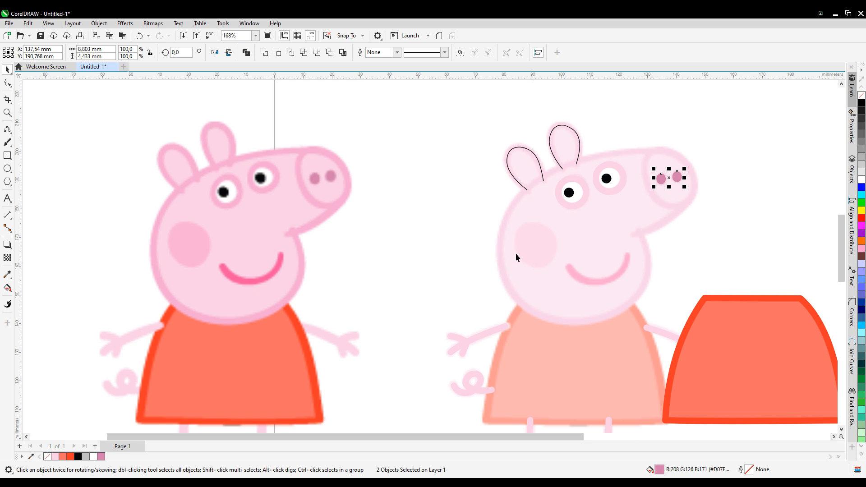
# Step: Trace the snout outline with 3-point curve segments from the notch above the jaw around the tip to its upper edge, about 19 by 29 mm
pyautogui.click(8, 129)
pyautogui.scroll(1, 436, 264)
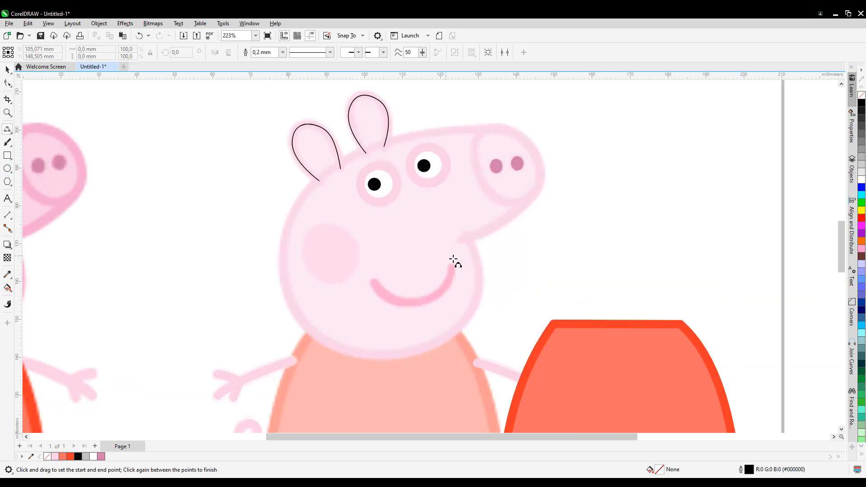
pyautogui.moveTo(498, 231); pyautogui.dragTo(529, 199)
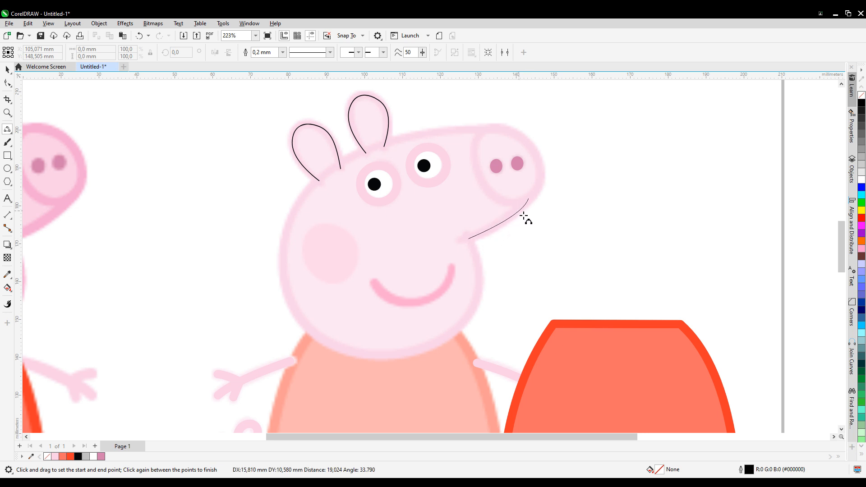
pyautogui.click(523, 220)
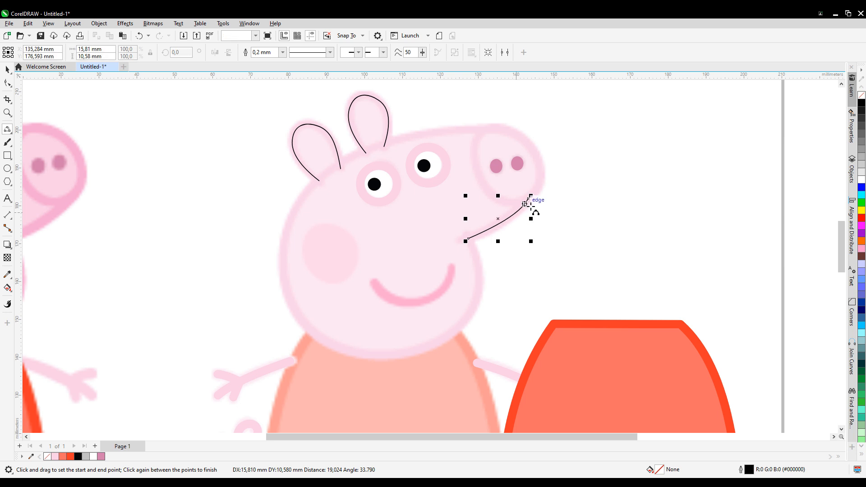
pyautogui.moveTo(528, 197); pyautogui.dragTo(536, 152)
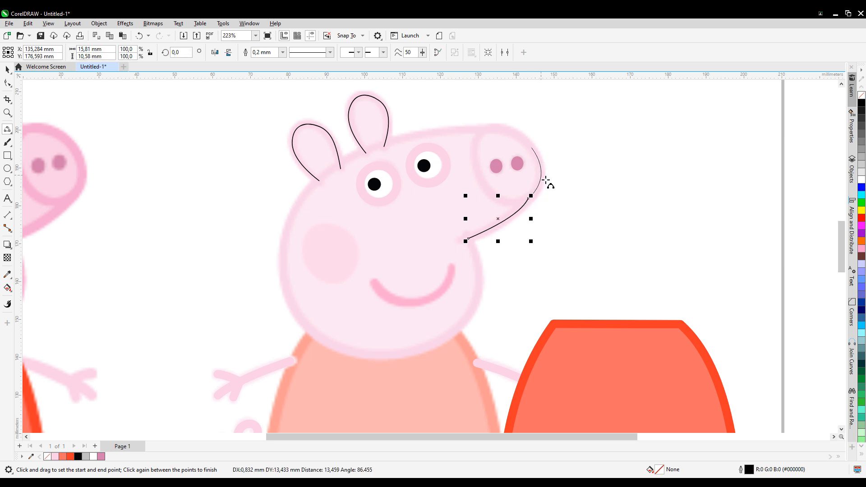
pyautogui.click(546, 180)
pyautogui.moveTo(532, 147); pyautogui.dragTo(491, 132)
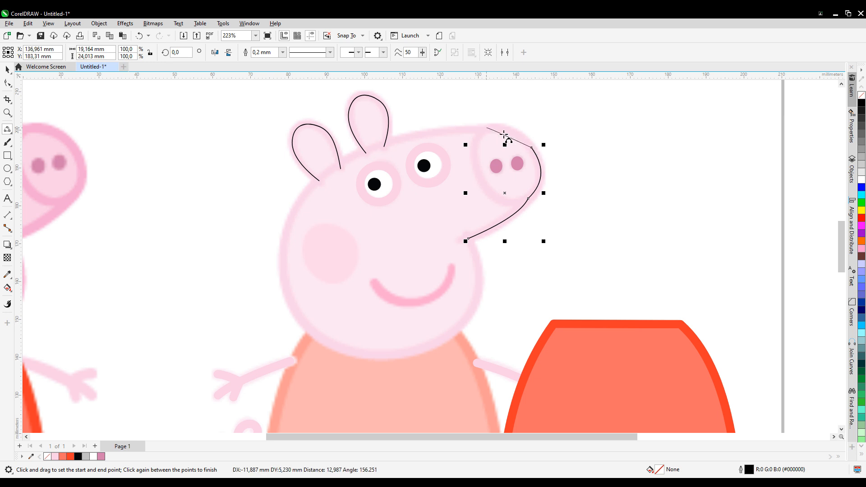
pyautogui.click(517, 136)
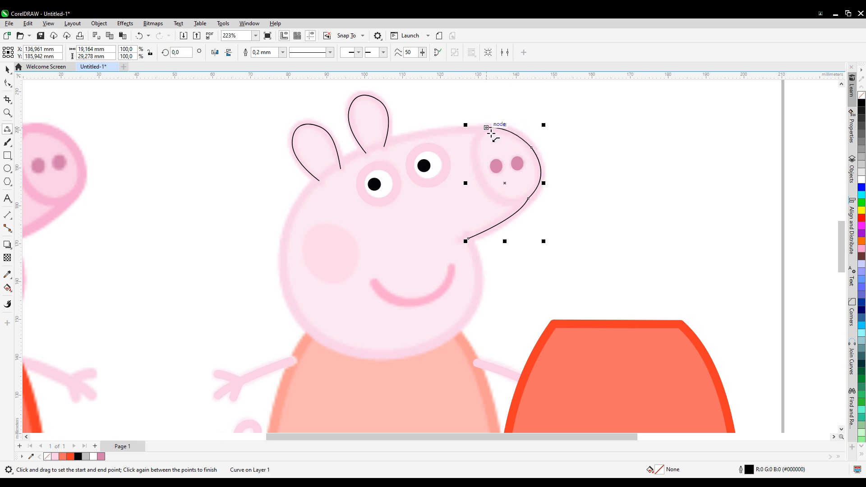
# Step: Continue the head curve from the snout over the forehead and down the back of the head to the lower cheek
pyautogui.moveTo(491, 134); pyautogui.dragTo(352, 165)
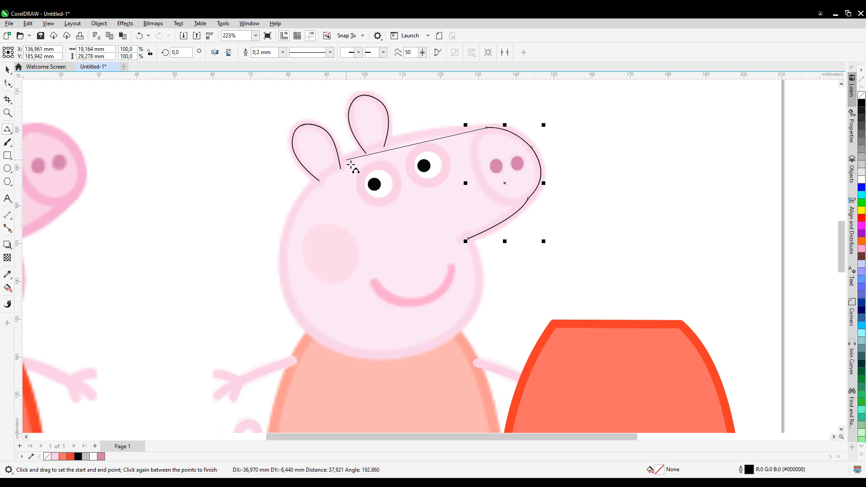
pyautogui.click(399, 146)
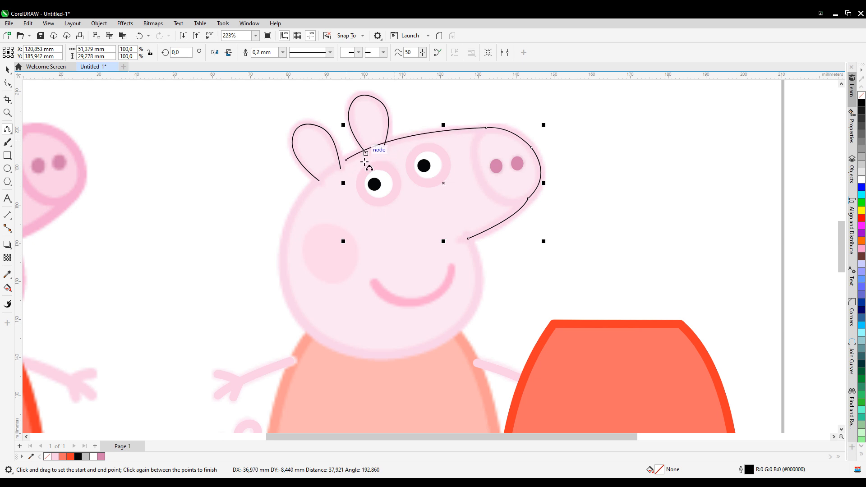
pyautogui.moveTo(347, 160); pyautogui.dragTo(289, 250)
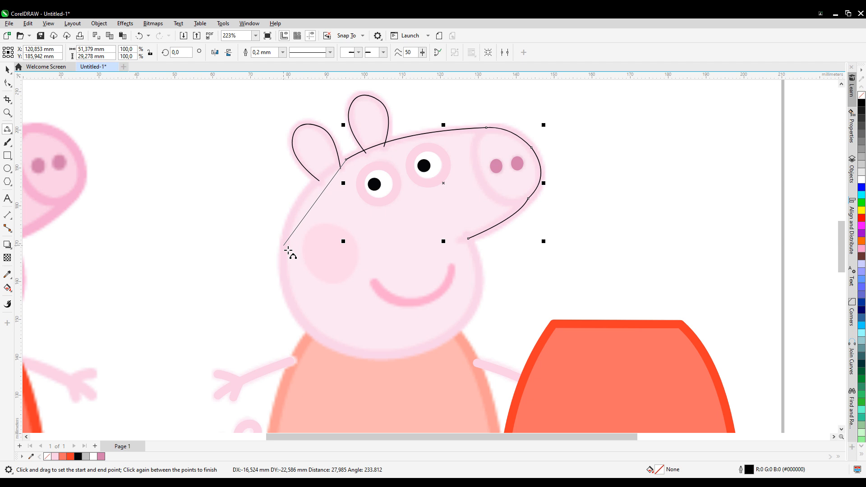
pyautogui.click(302, 209)
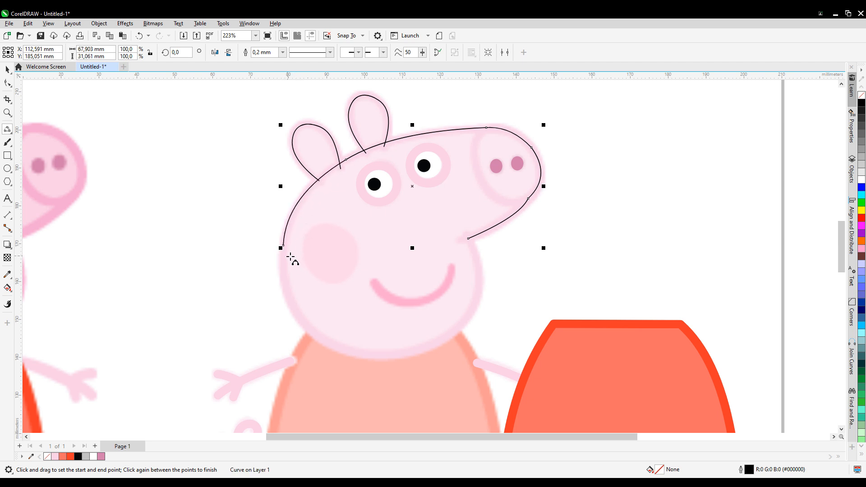
pyautogui.moveTo(284, 246); pyautogui.dragTo(310, 325)
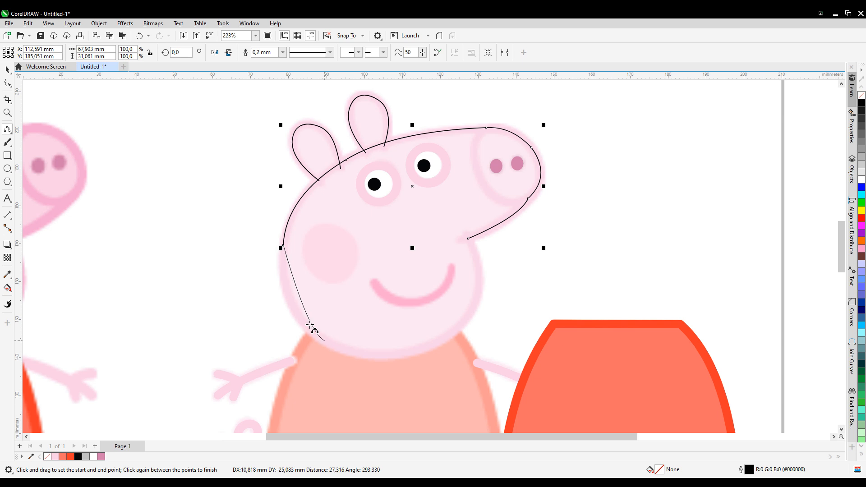
pyautogui.click(300, 313)
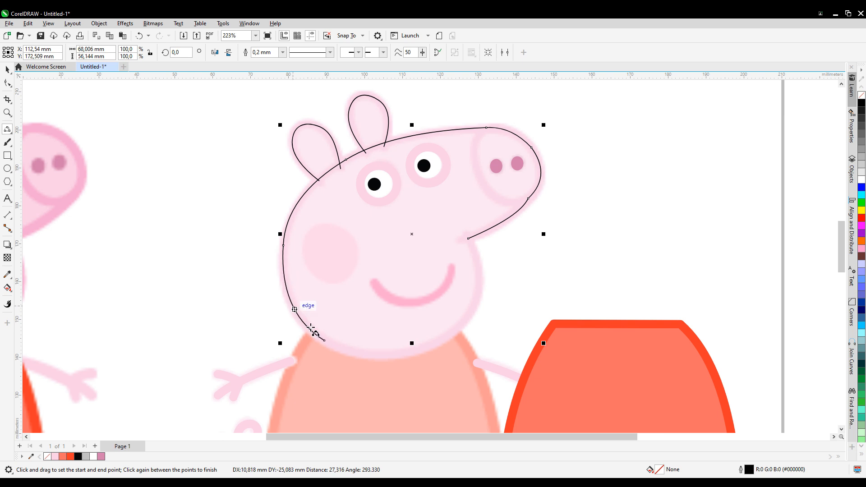
# Step: Close the head curve along the chin and jaw back to its starting point, making it about 68 mm wide and 60 mm high
pyautogui.moveTo(325, 340); pyautogui.dragTo(450, 334)
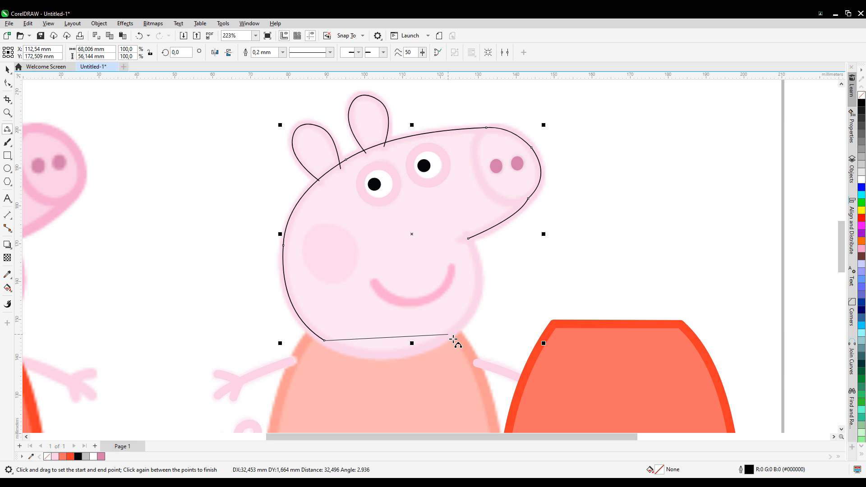
pyautogui.click(401, 358)
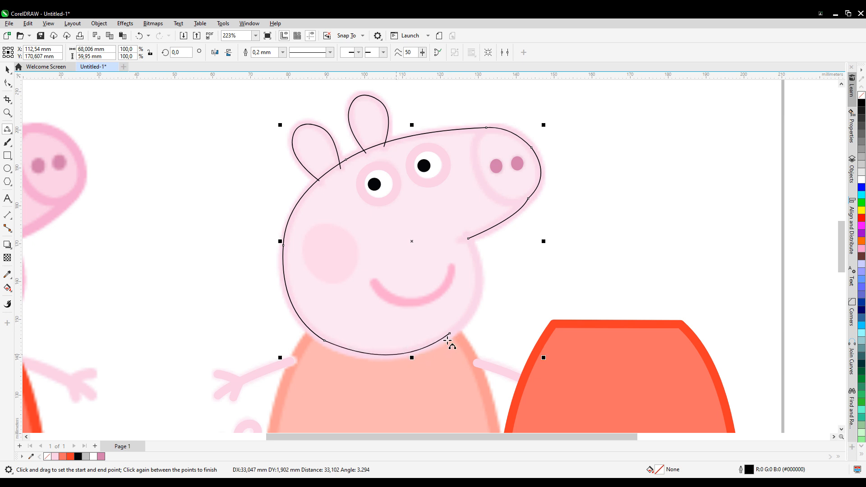
pyautogui.moveTo(450, 334); pyautogui.dragTo(467, 241)
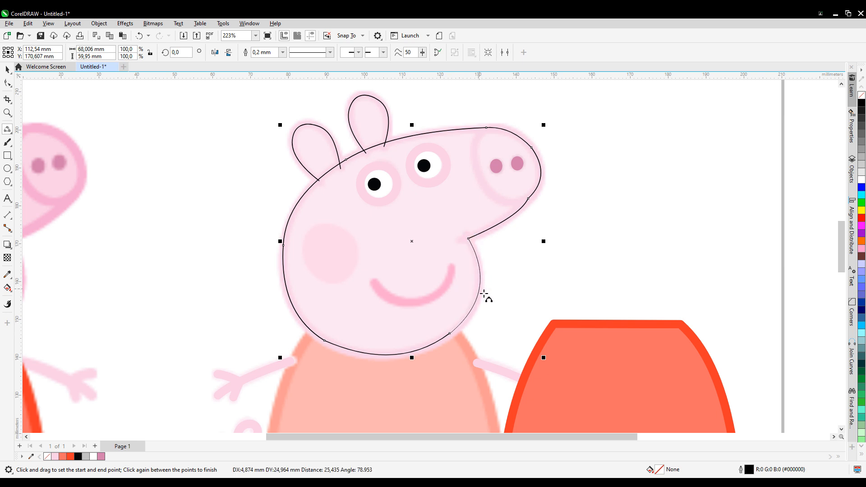
pyautogui.click(485, 296)
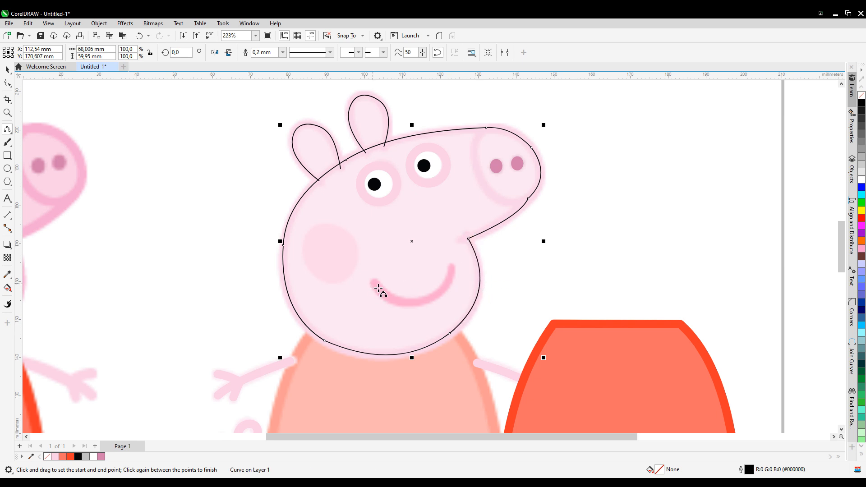
# Step: Trace the mouth with a curve about 20.6 mm wide and adjust its control handles to match the reference smile
pyautogui.moveTo(374, 283); pyautogui.dragTo(457, 276)
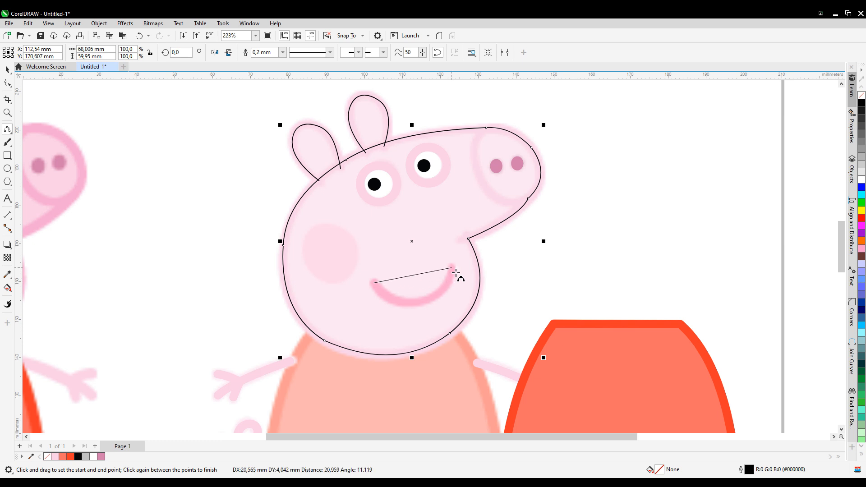
pyautogui.click(411, 307)
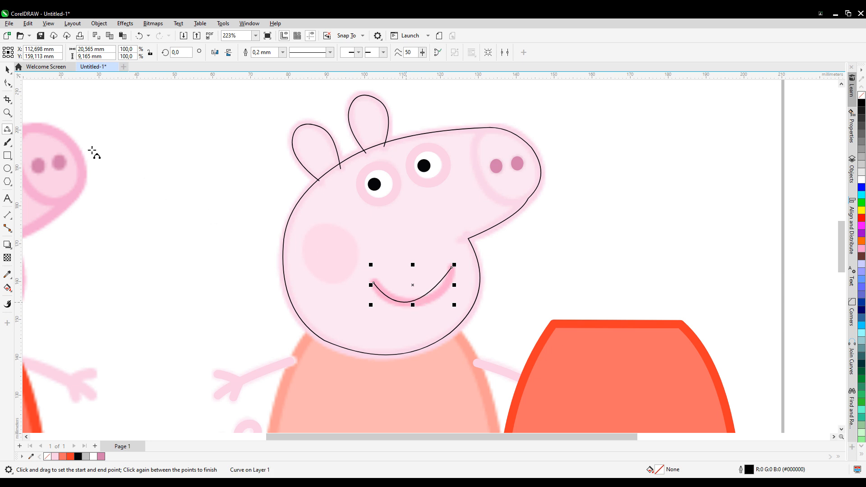
pyautogui.click(8, 83)
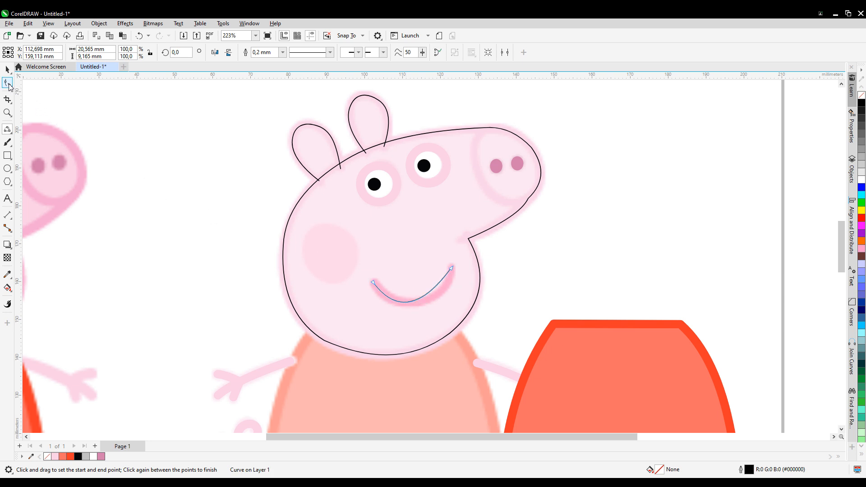
pyautogui.click(450, 269)
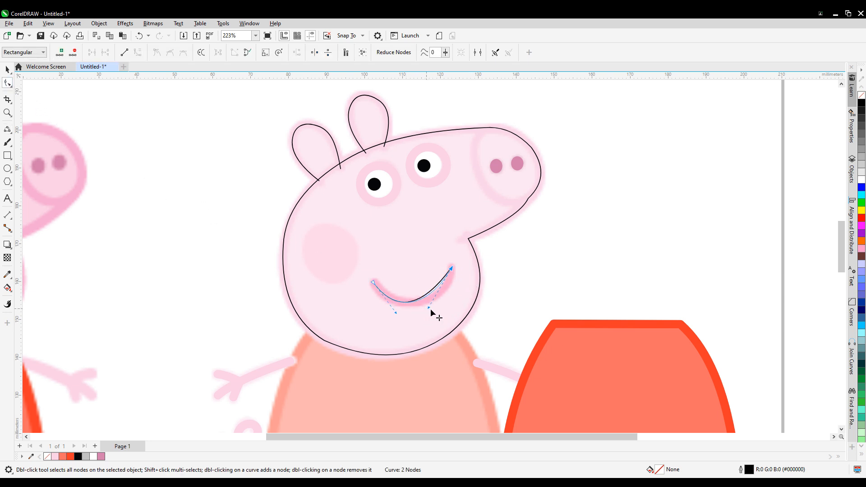
pyautogui.moveTo(443, 308); pyautogui.dragTo(447, 309)
pyautogui.moveTo(395, 315); pyautogui.dragTo(397, 316)
pyautogui.click(7, 69)
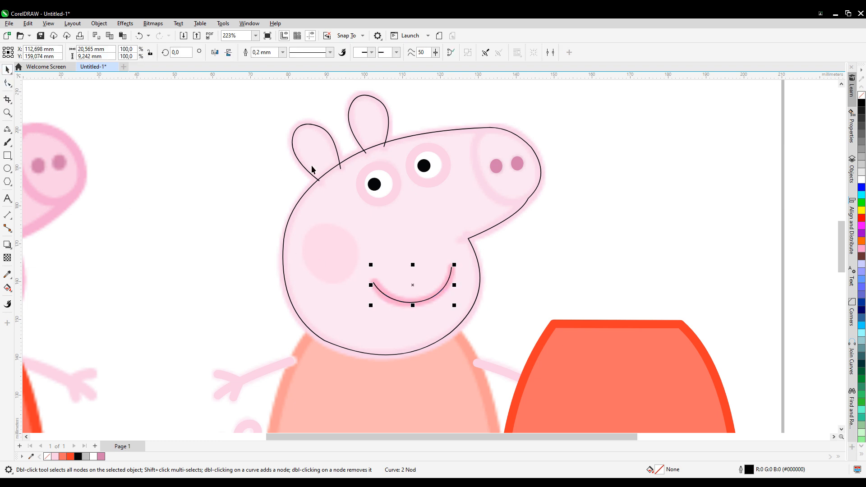
# Step: Copy the outline properties of the arm curve to the head and both ear curves
pyautogui.click(354, 158)
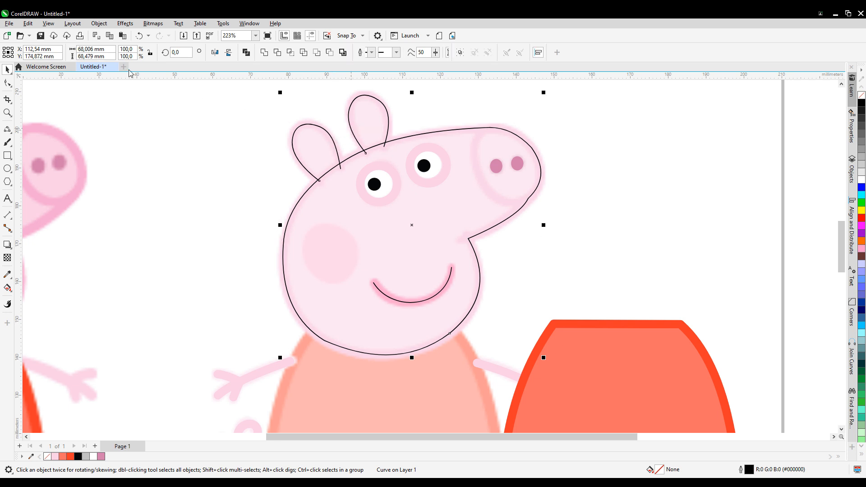
pyautogui.click(28, 24)
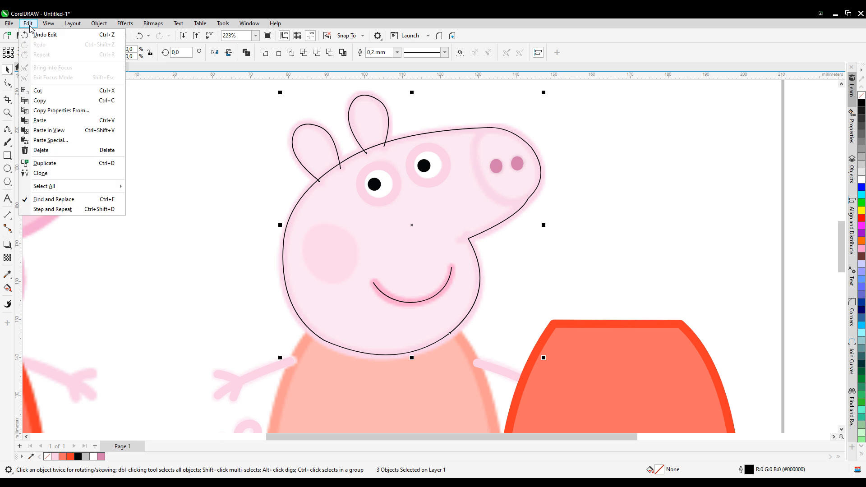
pyautogui.click(49, 111)
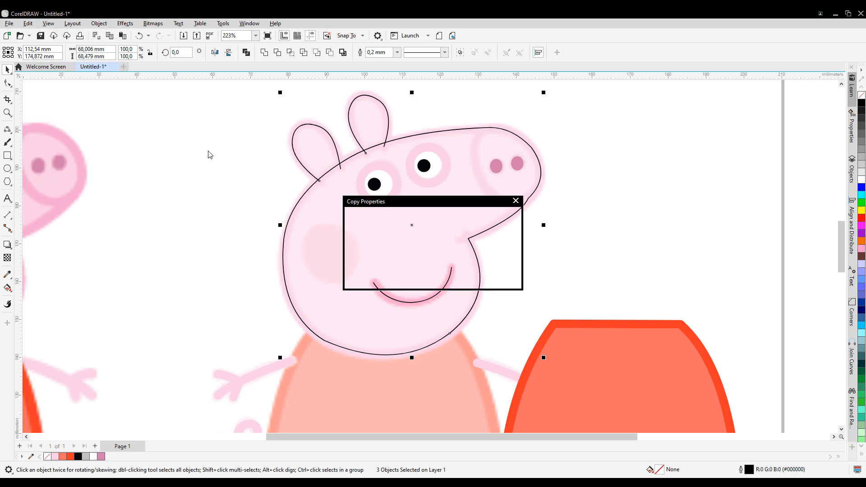
pyautogui.click(434, 270)
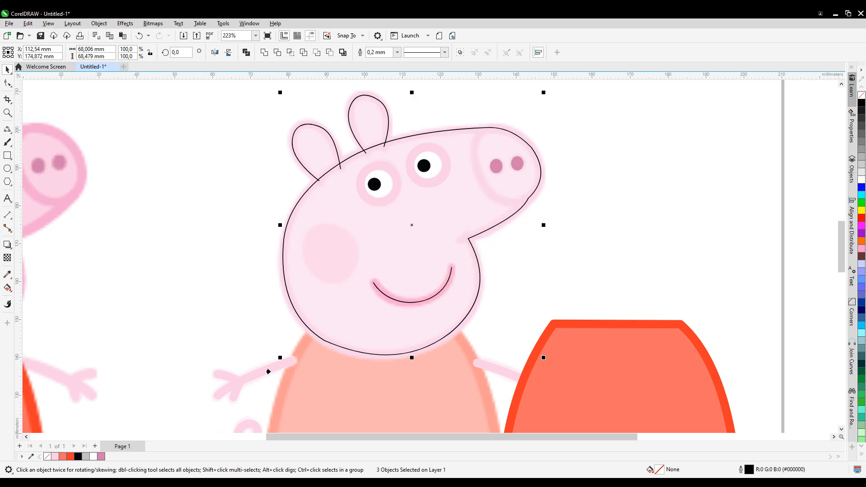
pyautogui.click(266, 374)
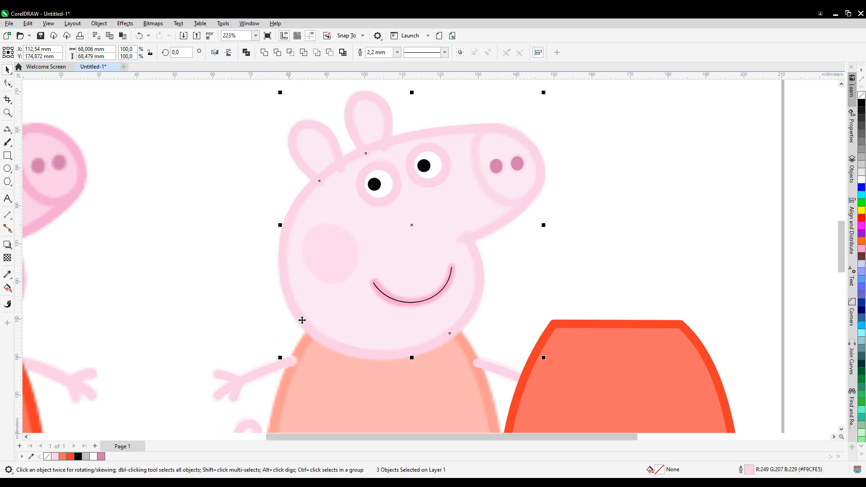
pyautogui.scroll(-2, 430, 256)
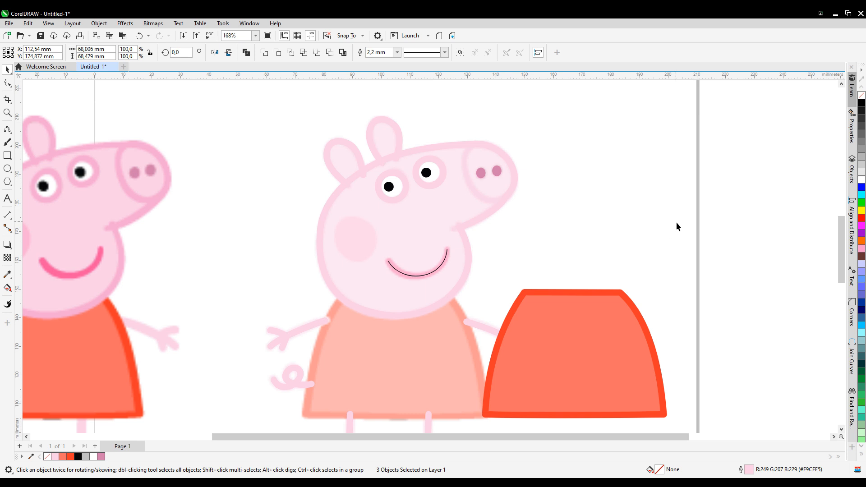
pyautogui.click(676, 222)
pyautogui.moveTo(479, 220); pyautogui.dragTo(527, 221)
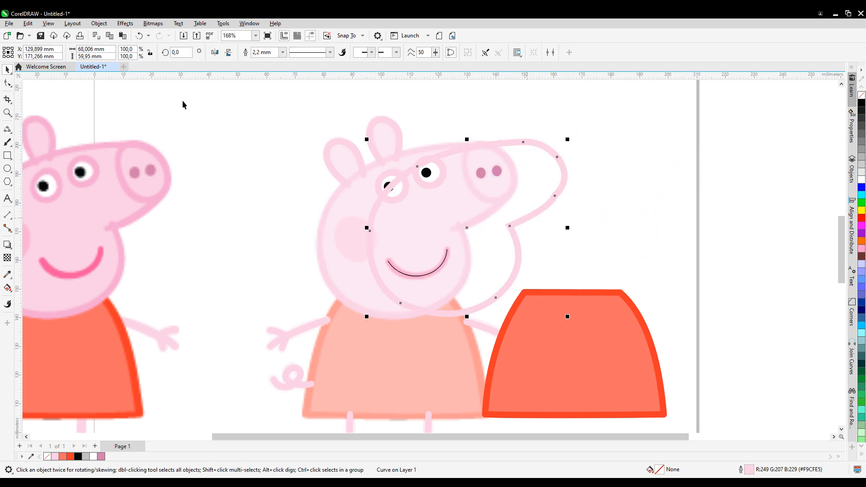
pyautogui.click(139, 36)
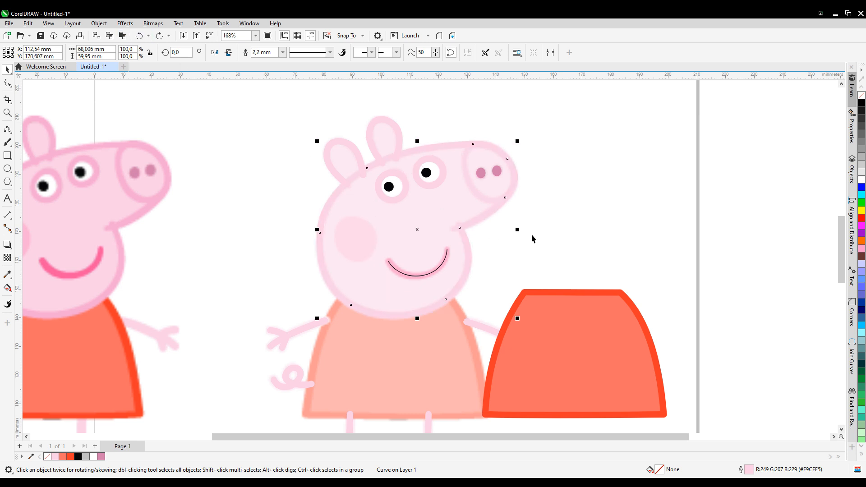
# Step: Mirror the head curve horizontally into the space between the two pigs and fill it with pink #F9CFE5 sampled from the unfaded reference face
pyautogui.moveTo(522, 235); pyautogui.dragTo(257, 236)
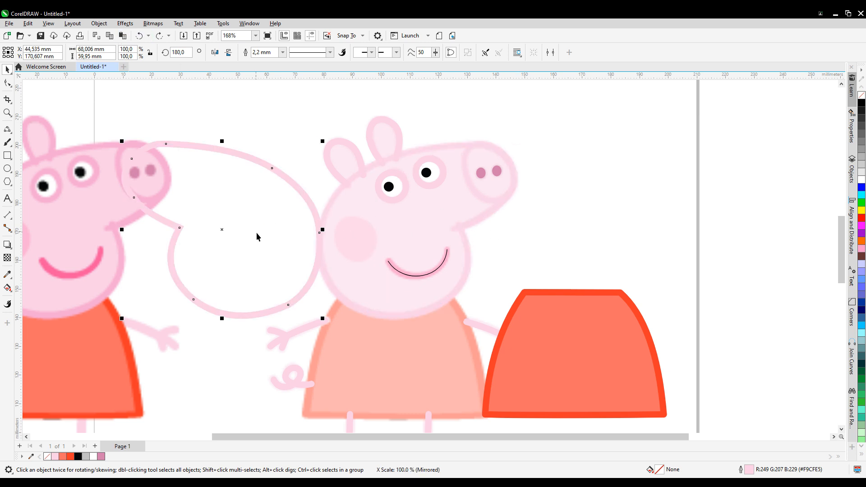
pyautogui.click(7, 274)
pyautogui.click(82, 233)
pyautogui.click(211, 223)
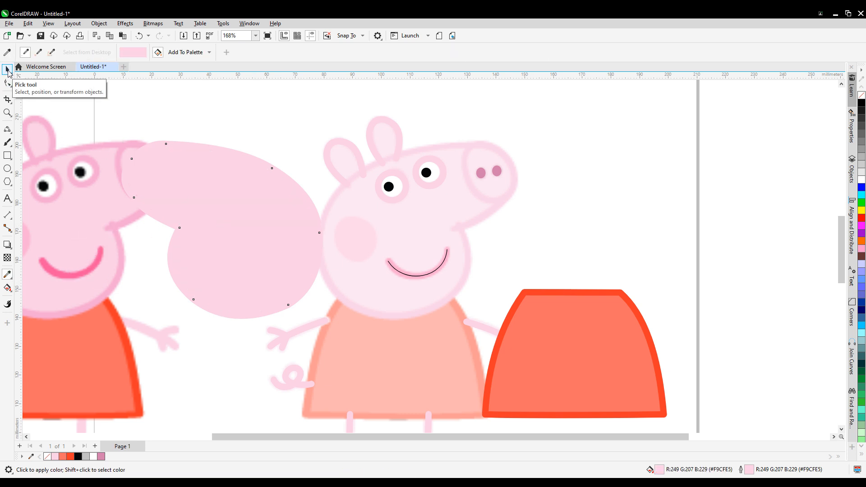
# Step: Sample the darker pink #F4A8D1 from the unfaded reference outline and apply it to the outlines of the head and both eyes
pyautogui.keyDown('shift'); pyautogui.click(106, 158); pyautogui.keyUp('shift')
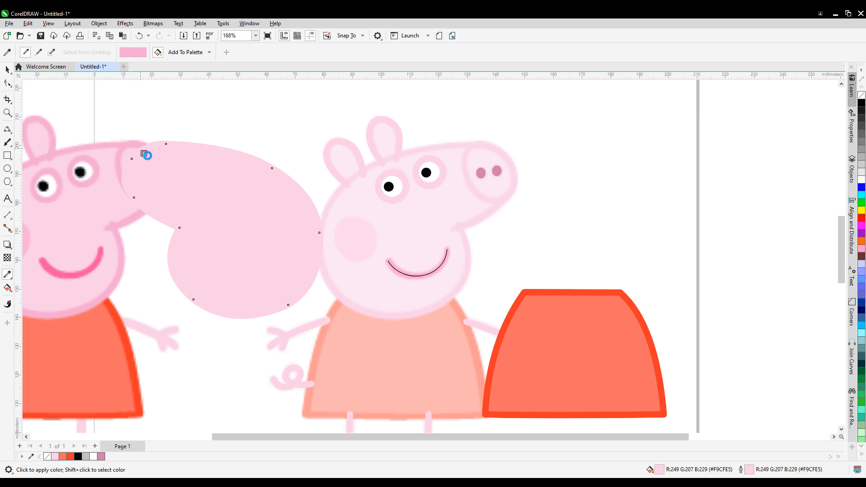
pyautogui.click(144, 154)
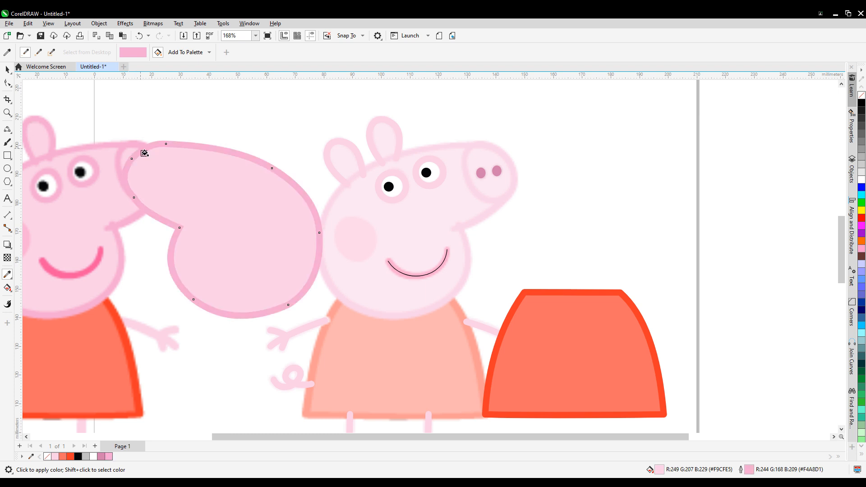
pyautogui.click(382, 187)
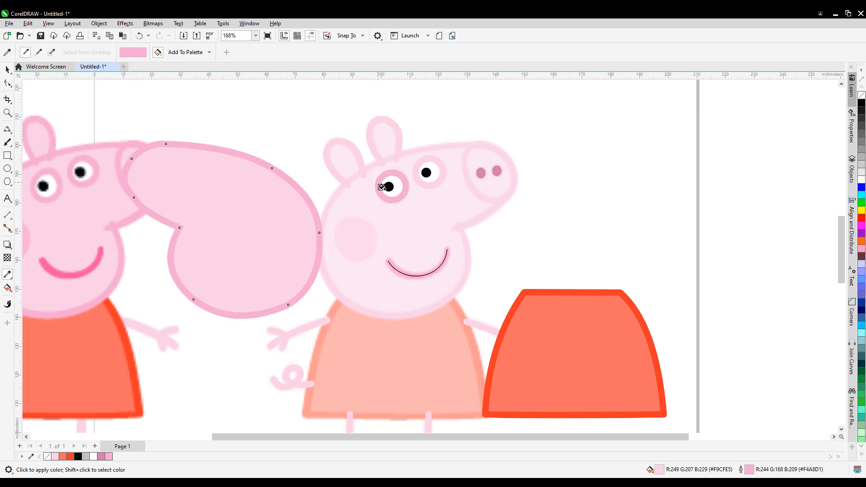
pyautogui.click(422, 185)
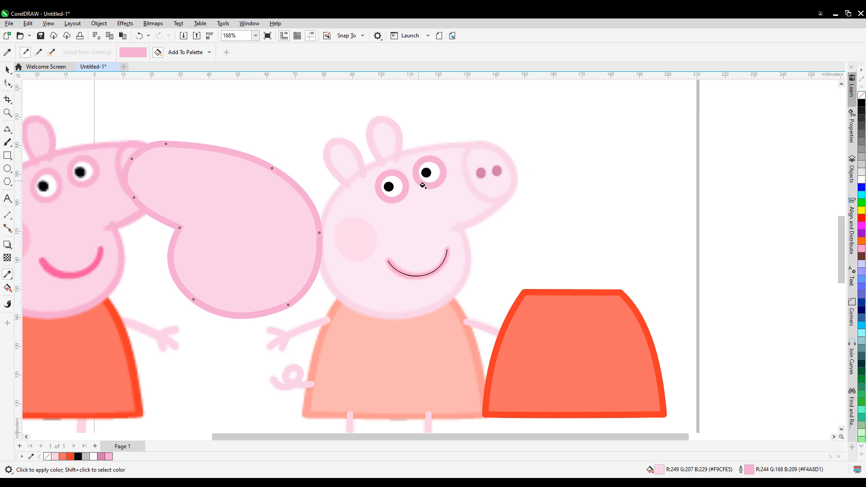
# Step: Apply the sampled darker pink #F4A8D1 to the outlines of both ear curves
pyautogui.click(401, 139)
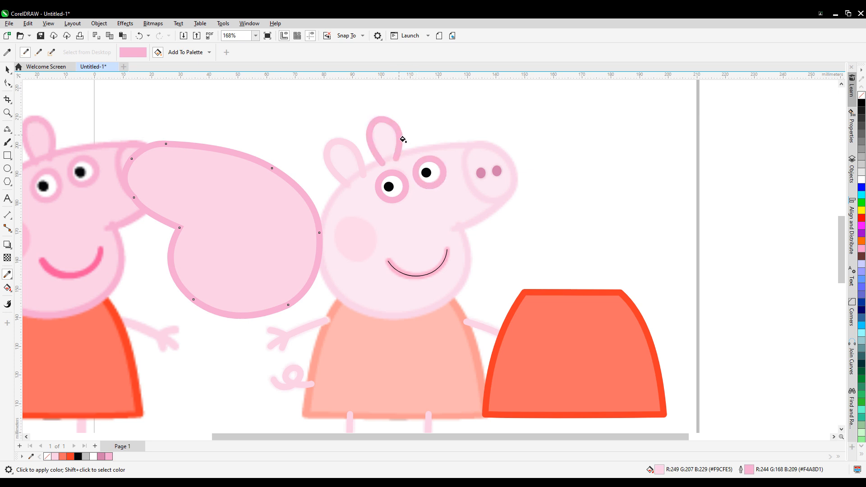
pyautogui.click(355, 152)
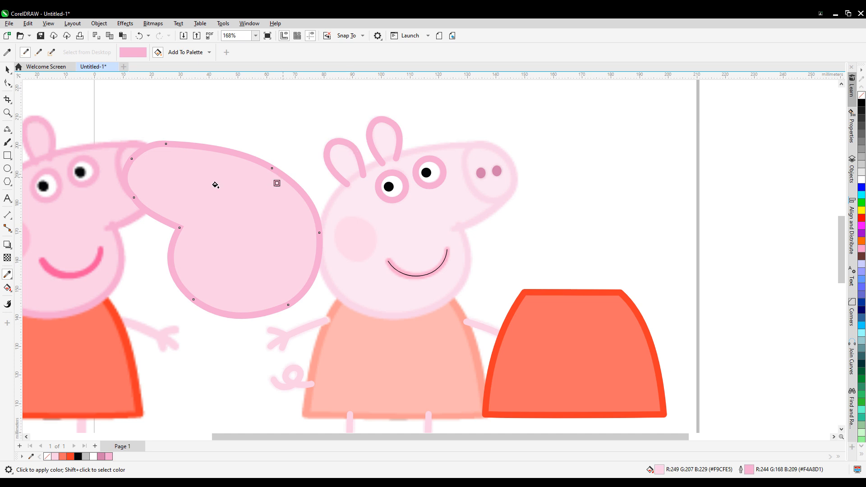
# Step: Draw an ellipse about 14.6 mm wide and 16 mm high over the faded reference cheek and convert it to curves
pyautogui.click(8, 169)
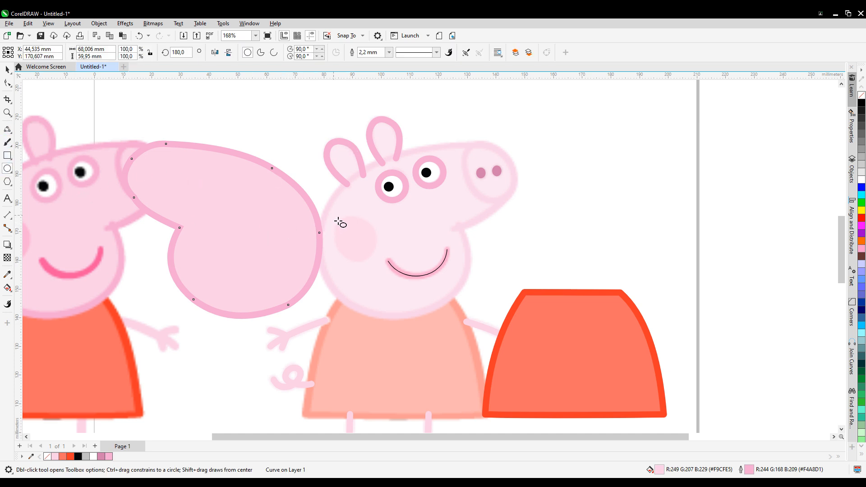
pyautogui.moveTo(337, 221); pyautogui.dragTo(381, 266)
pyautogui.scroll(2, 437, 261)
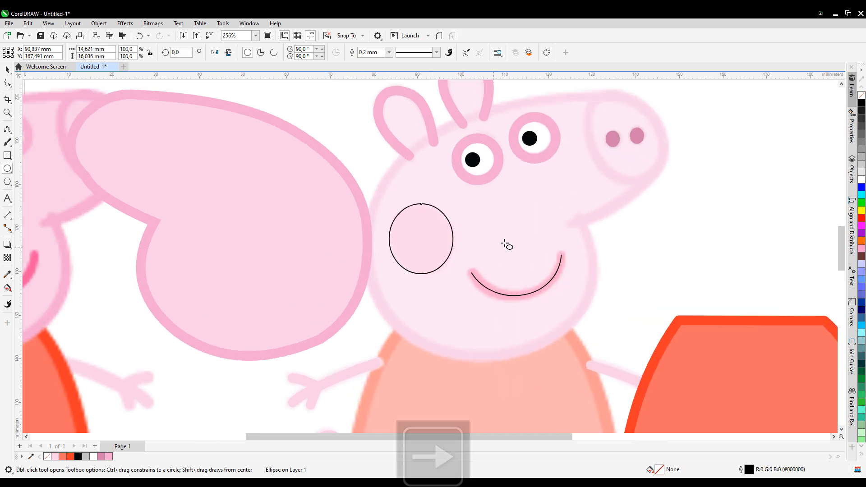
pyautogui.click(546, 52)
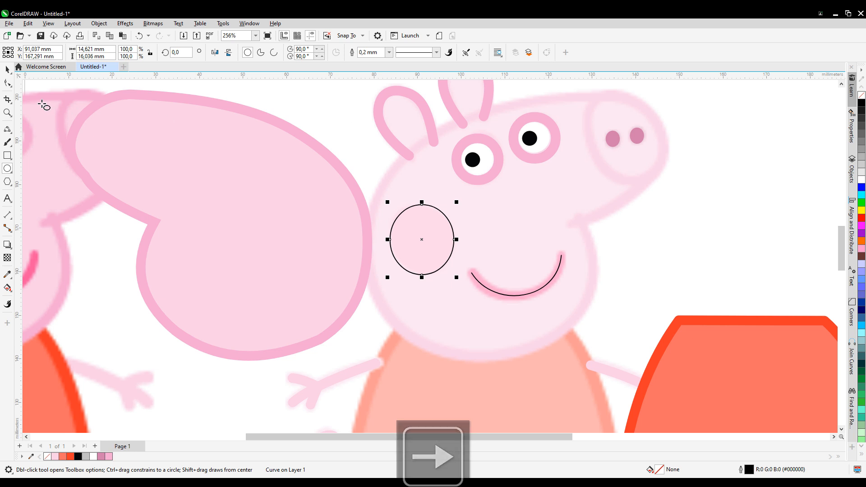
# Step: Nudge the top node of the cheek curve to the left to match the reference cheek
pyautogui.press('F10')
pyautogui.click(418, 204)
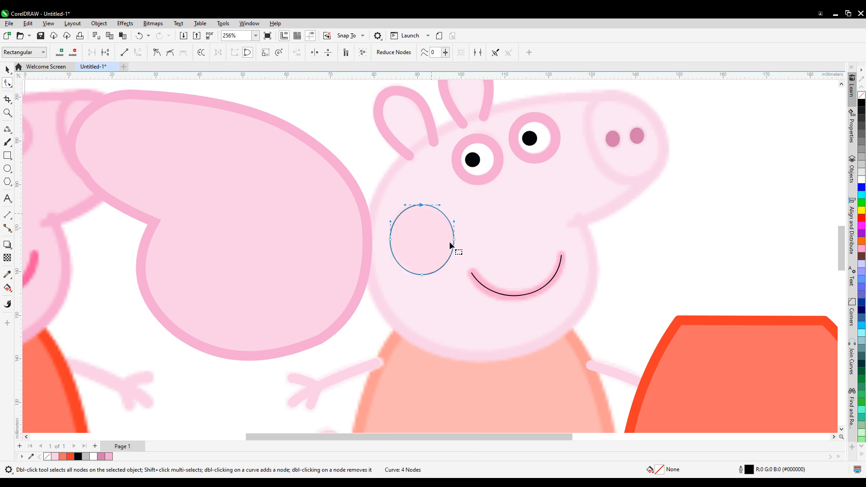
pyautogui.press('Left')
pyautogui.press('Left')
pyautogui.press('Left')
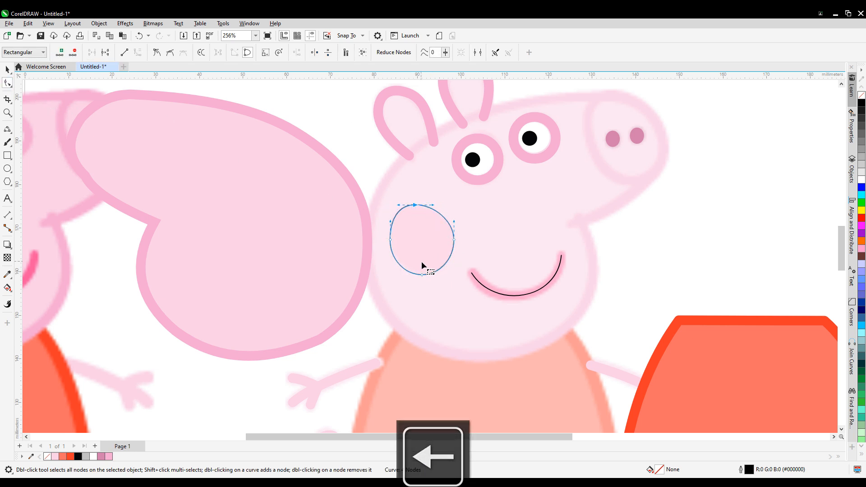
# Step: Nudge the cheek curve's bottom node right and up and its left node slightly right to match the reference shape
pyautogui.moveTo(412, 266); pyautogui.dragTo(439, 293)
pyautogui.press('Right')
pyautogui.press('Right')
pyautogui.press('Up')
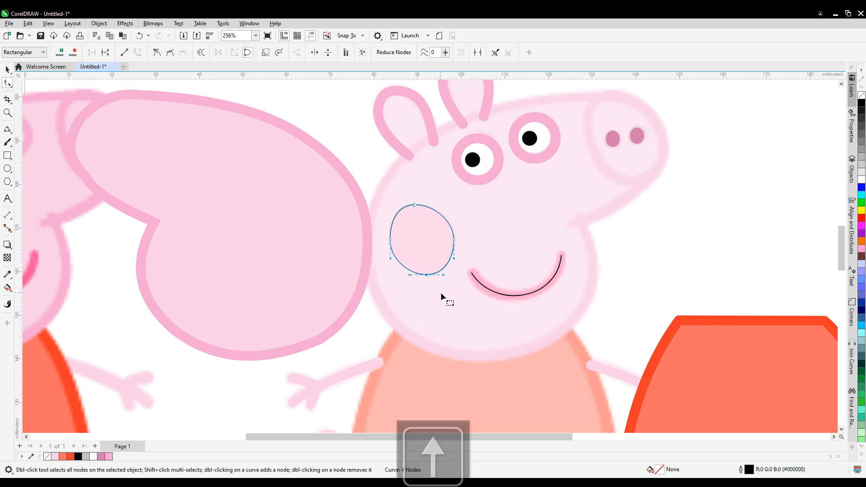
pyautogui.press('Up')
pyautogui.press('Up')
pyautogui.press('Up')
pyautogui.press('Right')
pyautogui.press('Right')
pyautogui.moveTo(383, 235); pyautogui.dragTo(410, 245)
pyautogui.press('Right')
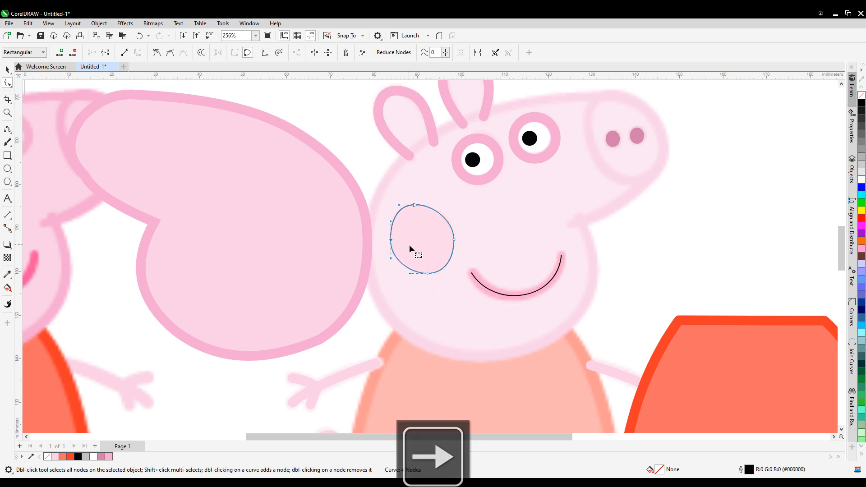
# Step: Fill the cheek curve with the pink RGB 249, 176, 212 sampled from the unfaded reference cheek and remove its outline
pyautogui.scroll(-1, 429, 255)
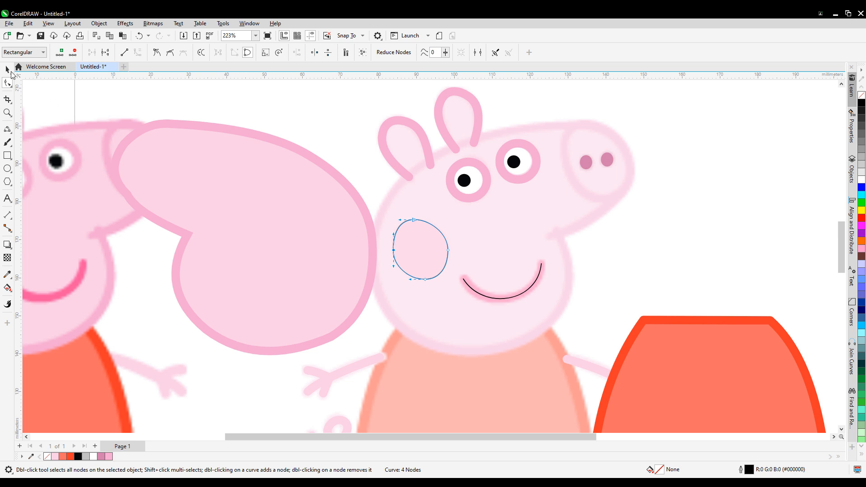
pyautogui.click(9, 72)
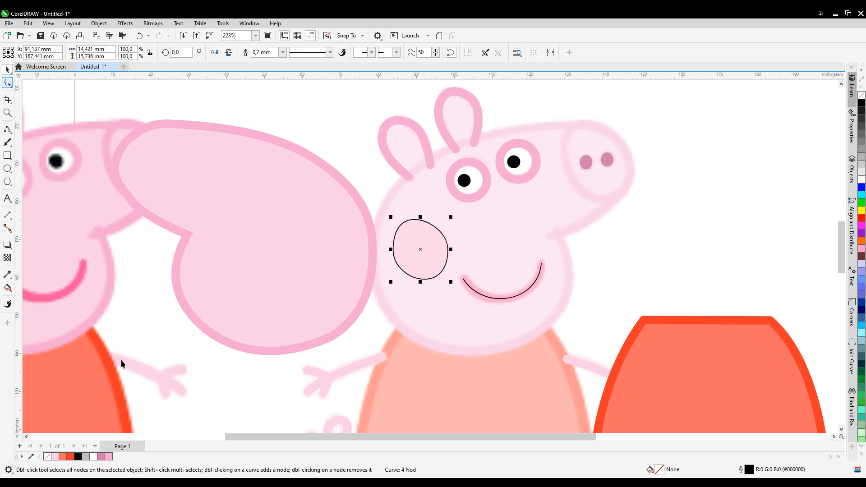
pyautogui.click(109, 457)
pyautogui.scroll(-3, 430, 257)
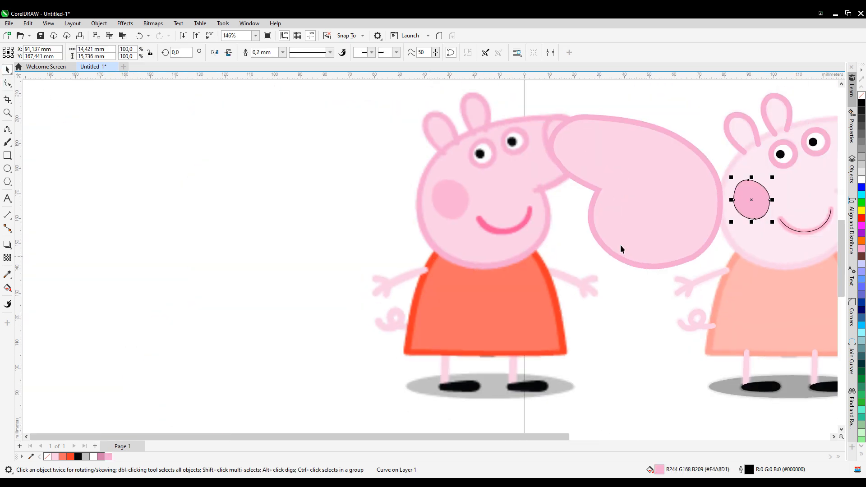
pyautogui.moveTo(620, 248); pyautogui.dragTo(333, 246)
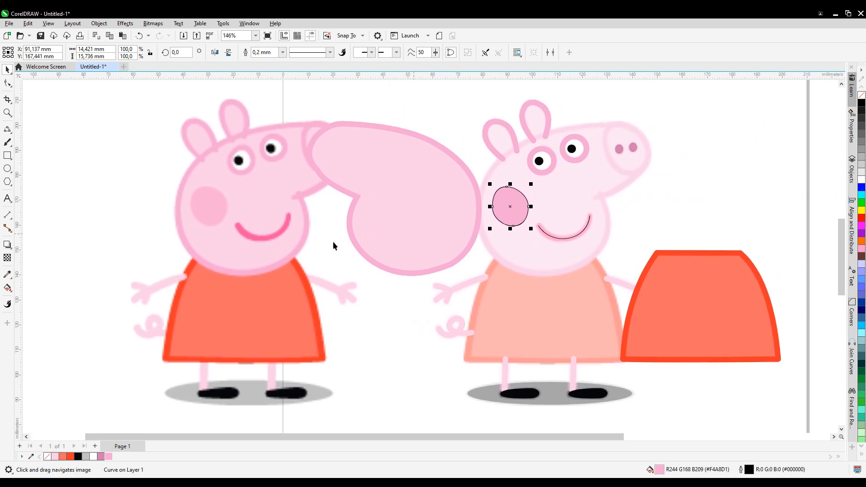
pyautogui.click(8, 274)
pyautogui.click(216, 208)
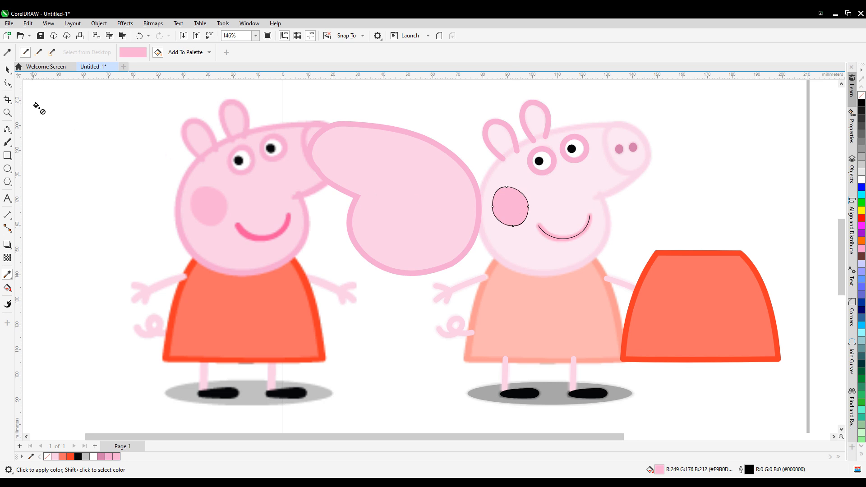
pyautogui.click(7, 69)
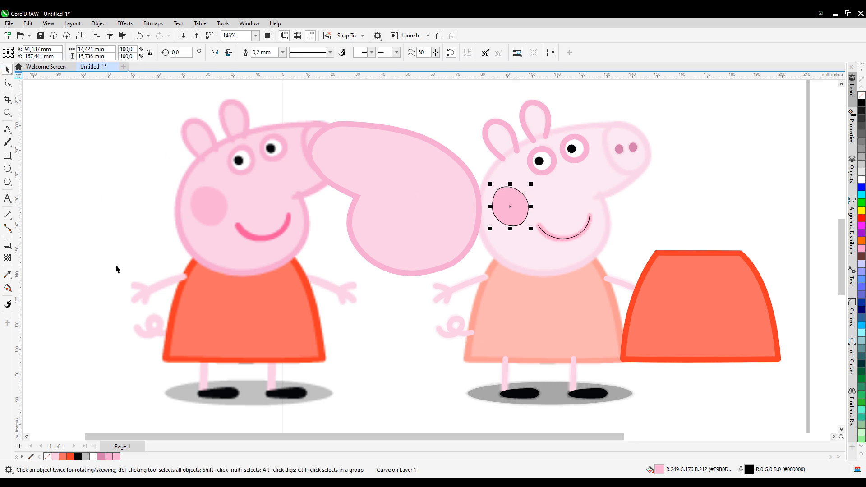
pyautogui.rightClick(48, 457)
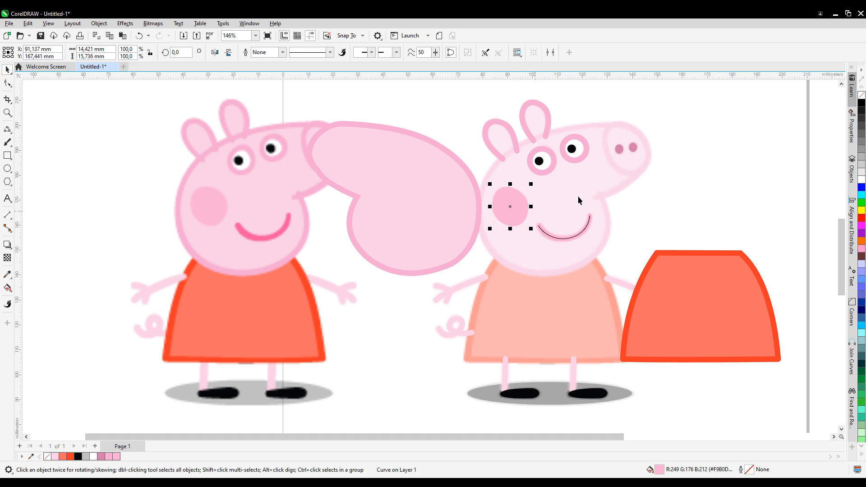
# Step: Mirror the filled head curve horizontally back over the faded reference head
pyautogui.scroll(1, 431, 257)
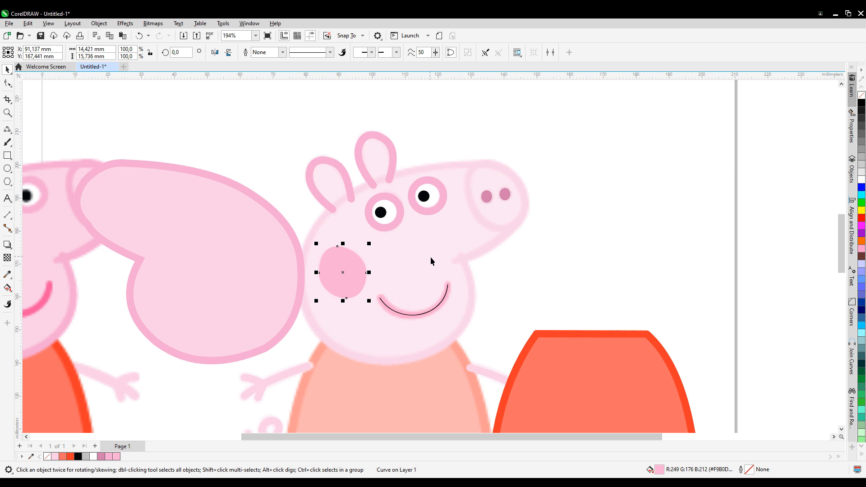
pyautogui.click(240, 234)
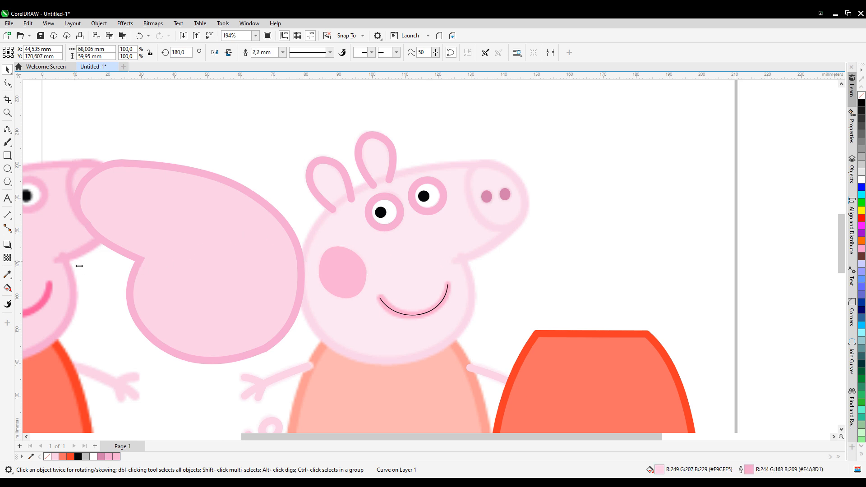
pyautogui.moveTo(79, 266); pyautogui.dragTo(404, 255)
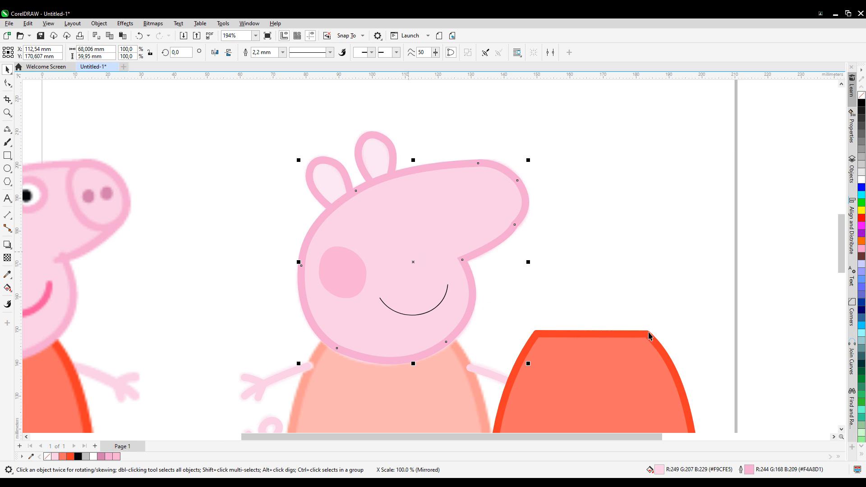
# Step: Group the ears, eyes, nostrils, cheek and mouth, bring them in front of the head, and ungroup them again
pyautogui.moveTo(302, 199); pyautogui.dragTo(249, 118)
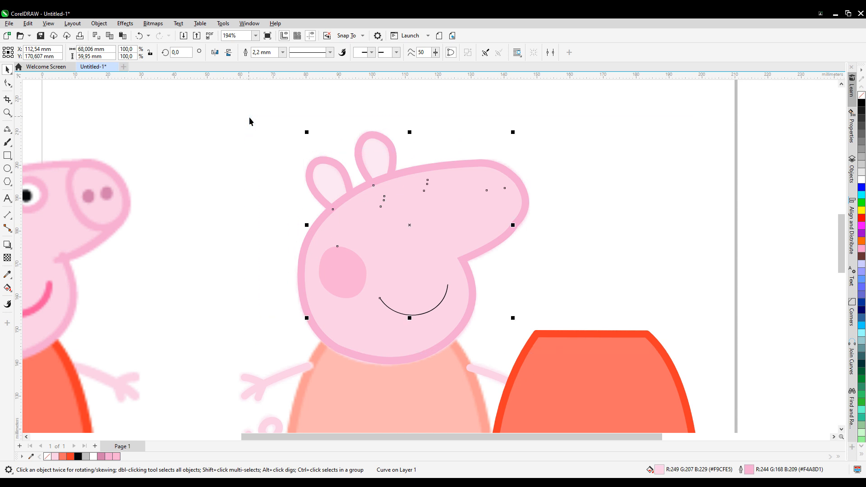
pyautogui.click(459, 52)
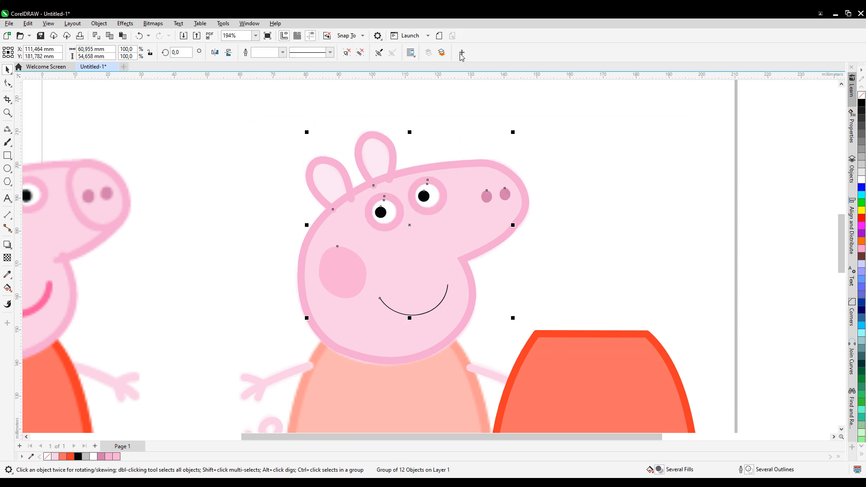
pyautogui.click(347, 54)
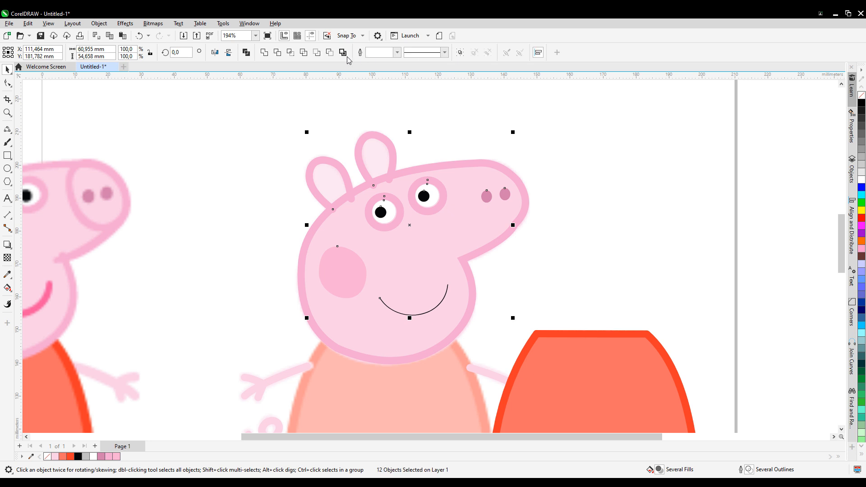
pyautogui.click(719, 223)
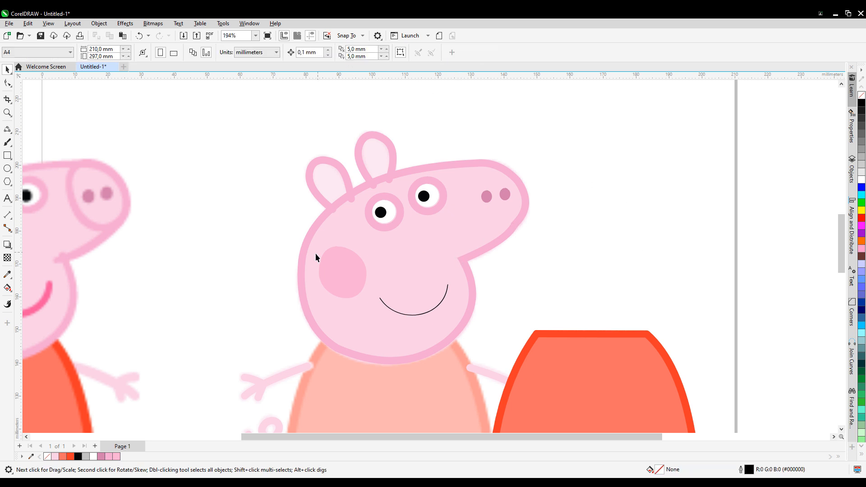
# Step: Create closed fill shapes inside both ears of the traced pig with the Smart Fill tool
pyautogui.scroll(-1, 430, 256)
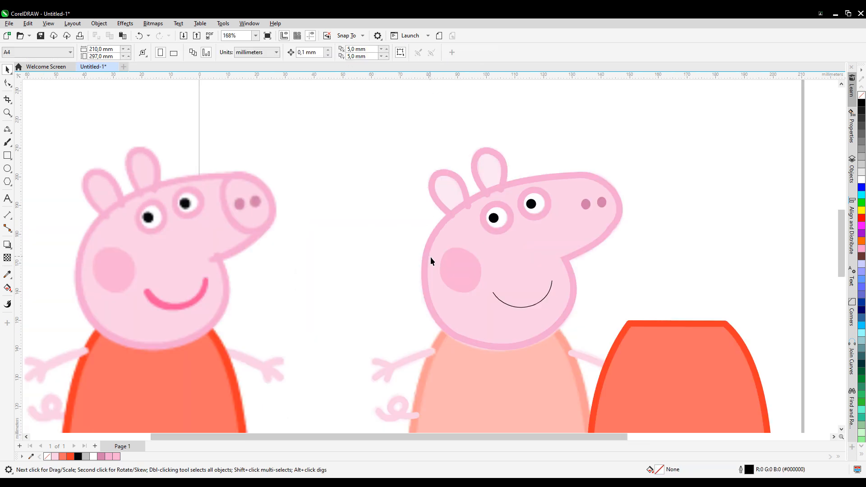
pyautogui.click(445, 193)
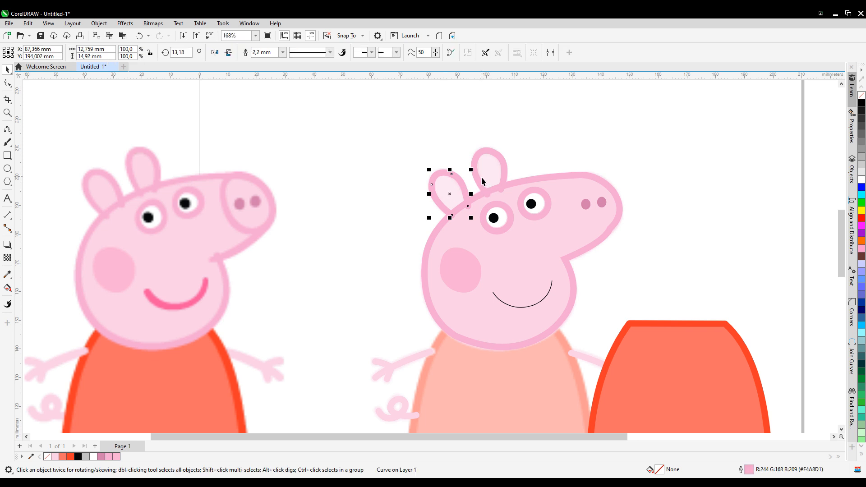
pyautogui.click(325, 140)
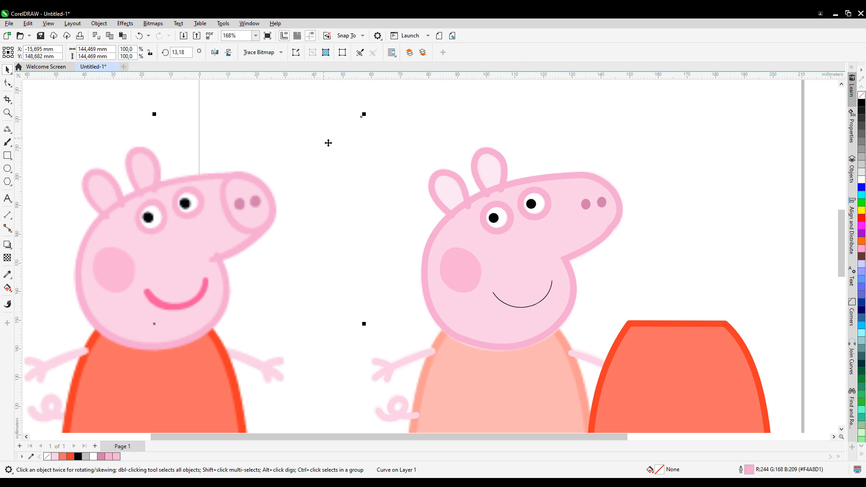
pyautogui.click(11, 291)
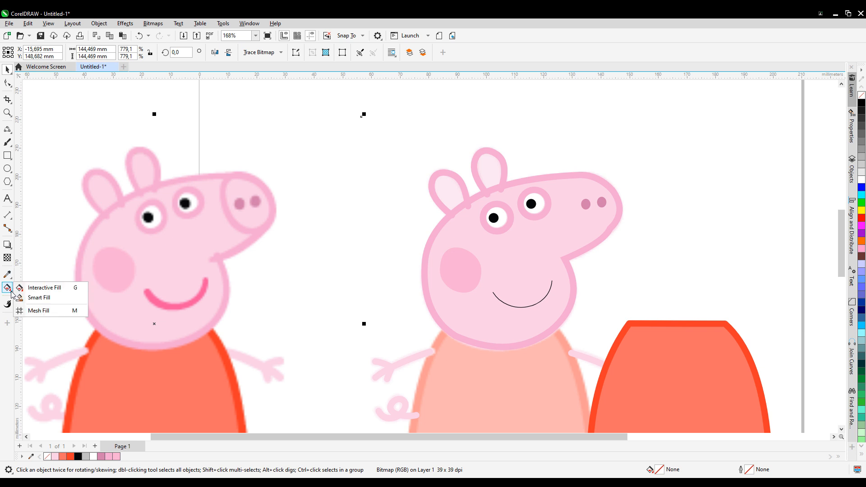
pyautogui.click(36, 298)
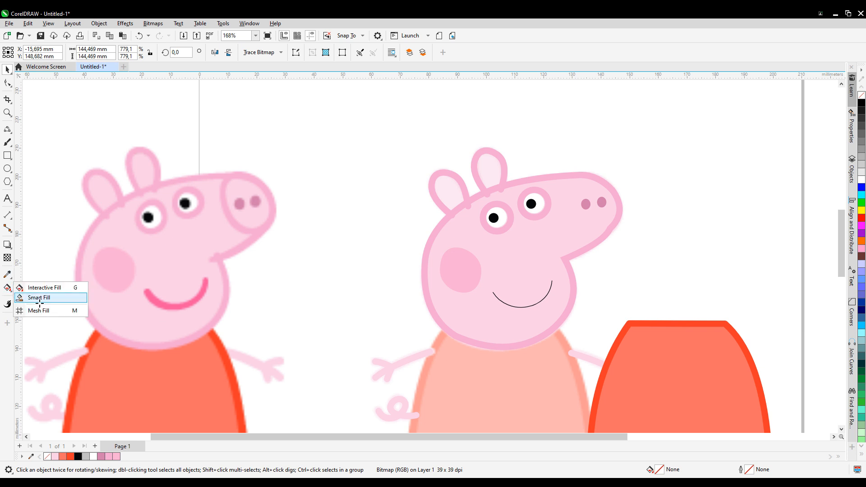
pyautogui.click(453, 195)
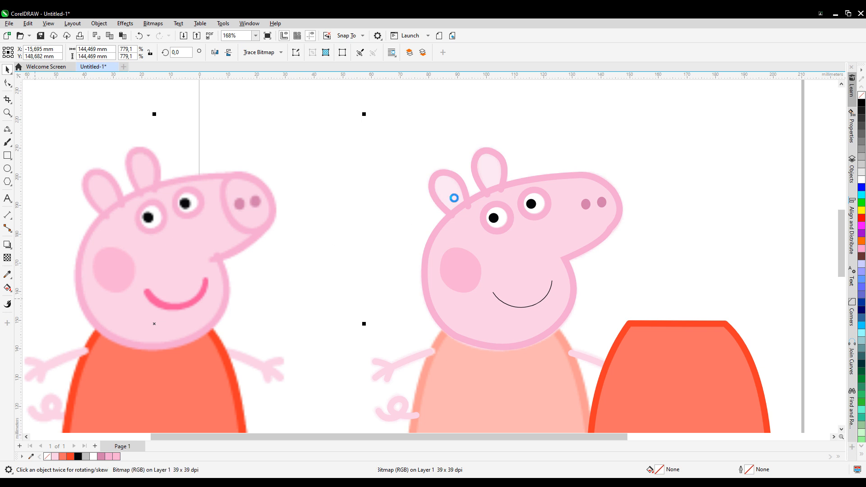
pyautogui.click(495, 175)
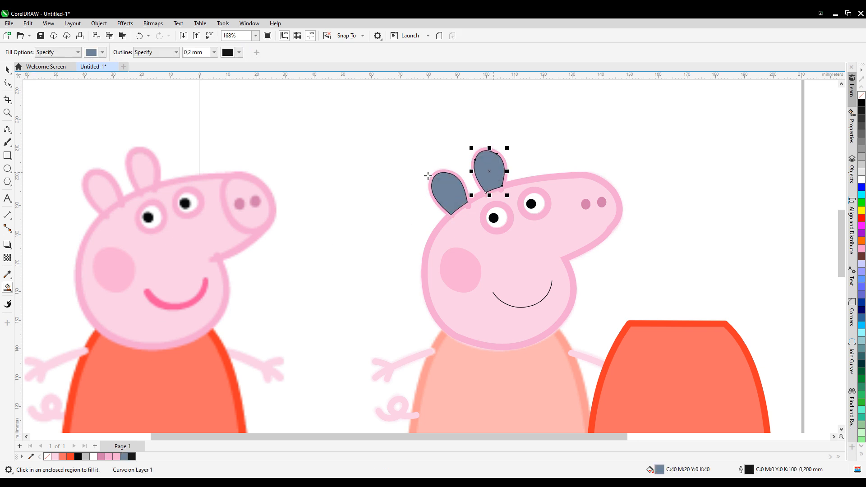
# Step: Recolor both ear fill shapes with the light pink #F9CFE5 sampled from the head and remove their outlines
pyautogui.click(8, 69)
pyautogui.click(7, 274)
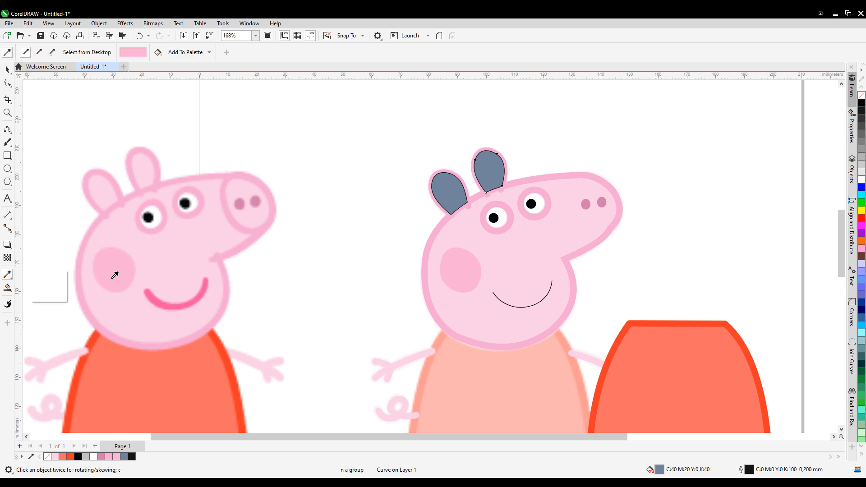
pyautogui.click(462, 217)
pyautogui.click(448, 194)
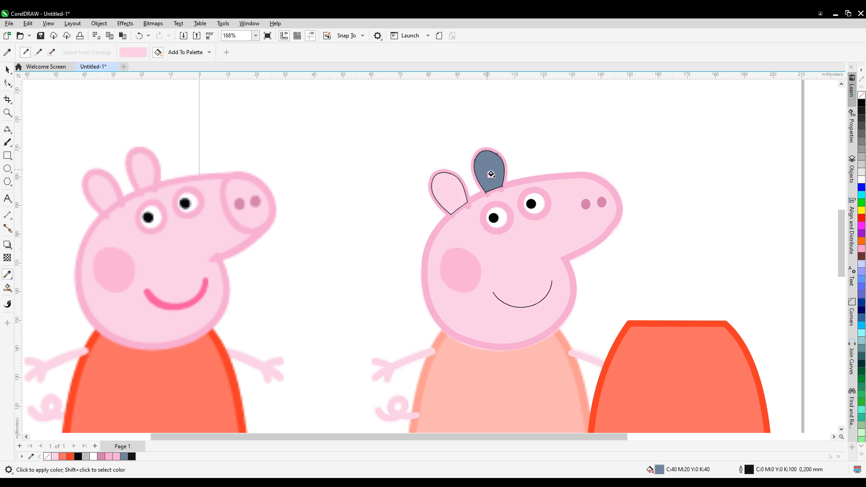
pyautogui.click(489, 174)
pyautogui.click(7, 69)
pyautogui.keyDown('shift'); pyautogui.click(448, 192); pyautogui.keyUp('shift')
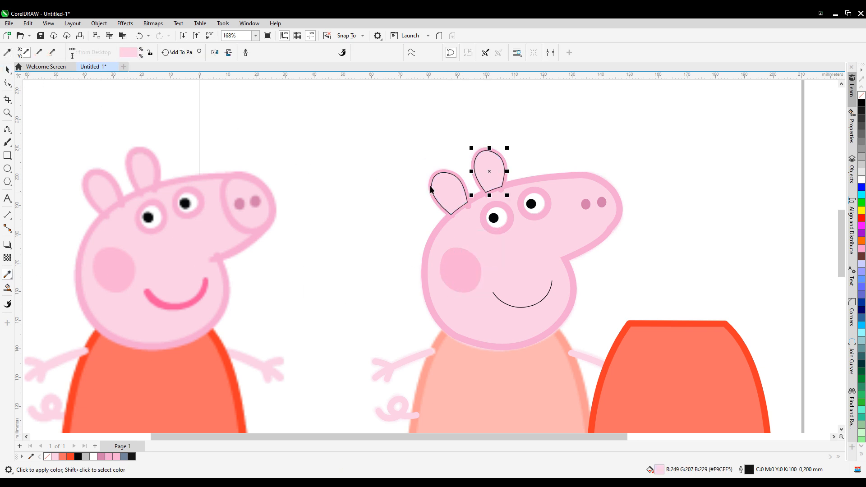
pyautogui.rightClick(861, 96)
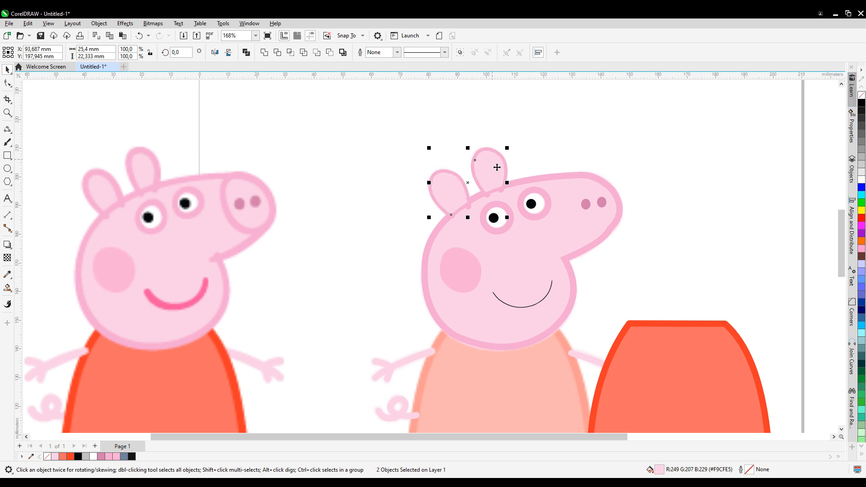
# Step: Place both light pink ear fill shapes behind the head curve of the traced pig
pyautogui.rightClick(497, 168)
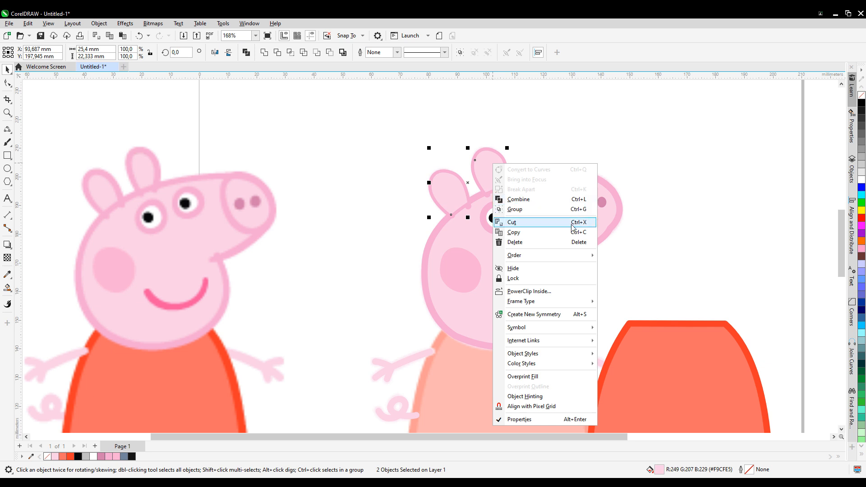
pyautogui.moveTo(579, 302)
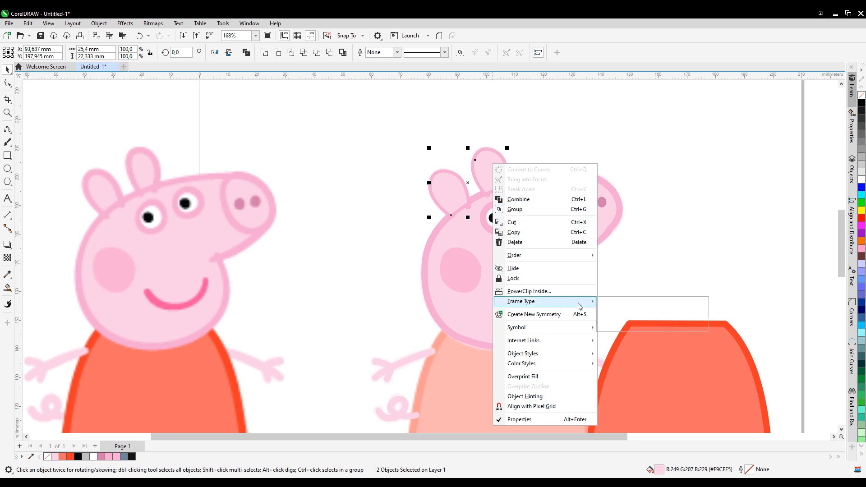
pyautogui.moveTo(573, 259)
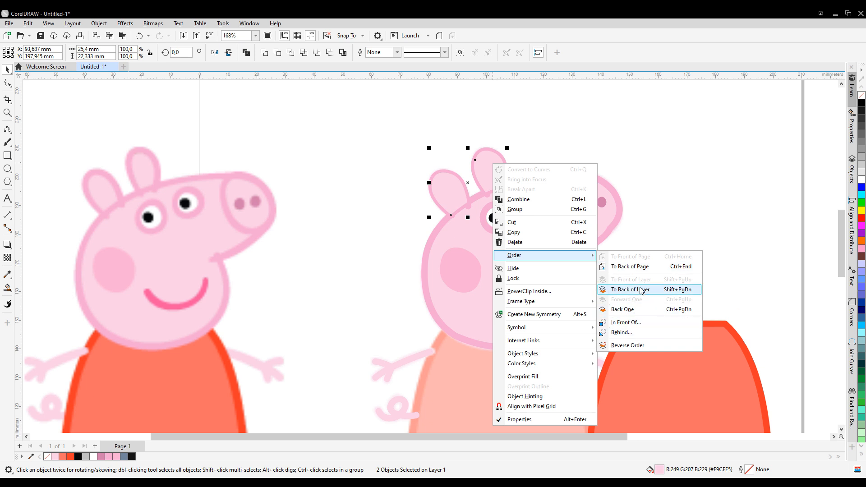
pyautogui.click(630, 333)
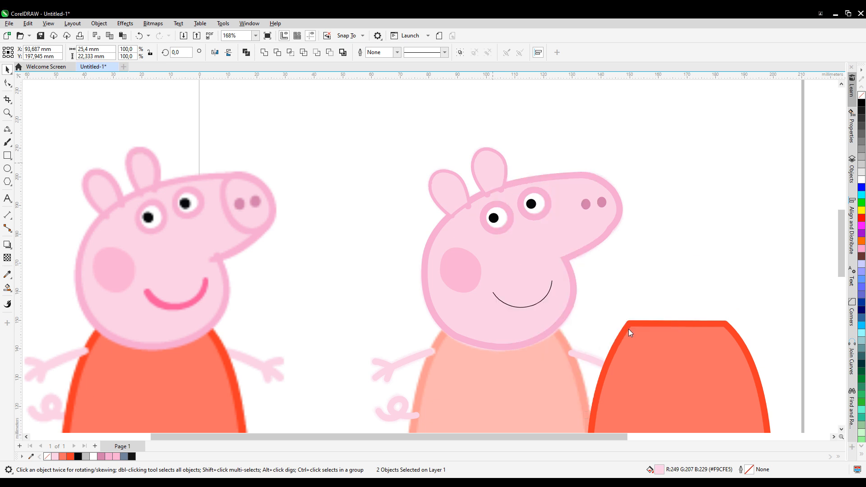
pyautogui.click(431, 250)
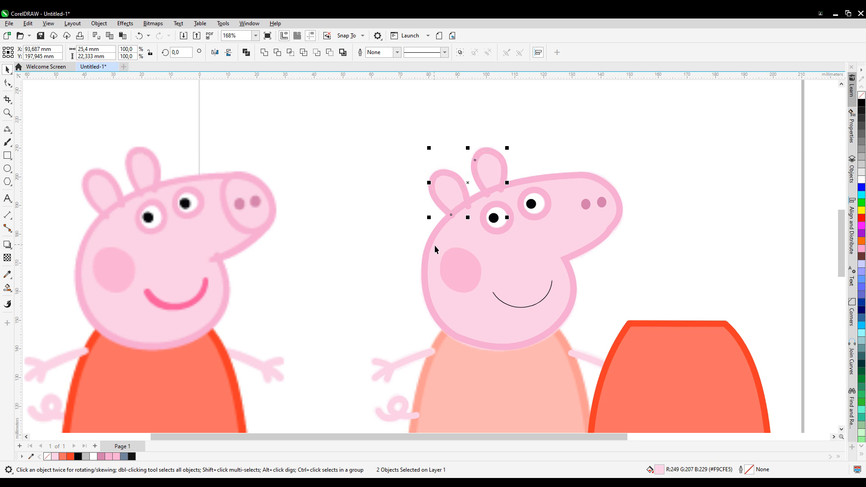
# Step: Apply a uniform transparency of 50 to the traced pig's filled head curve
pyautogui.click(8, 130)
pyautogui.click(7, 69)
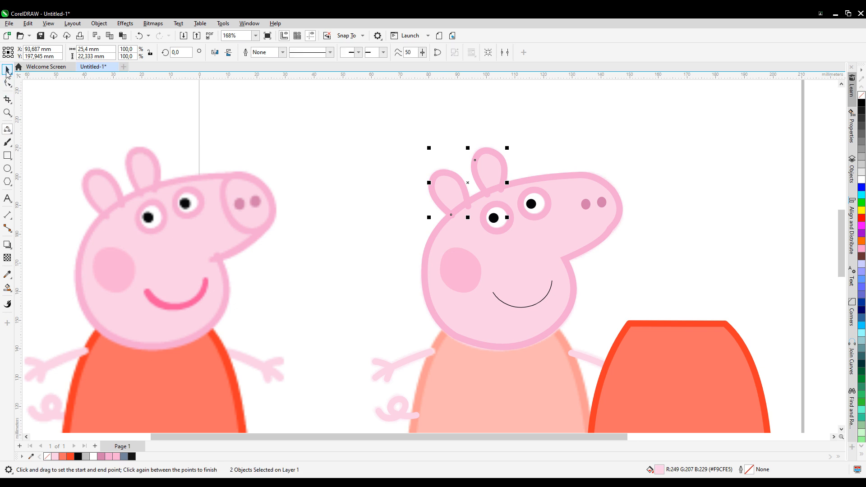
pyautogui.click(427, 266)
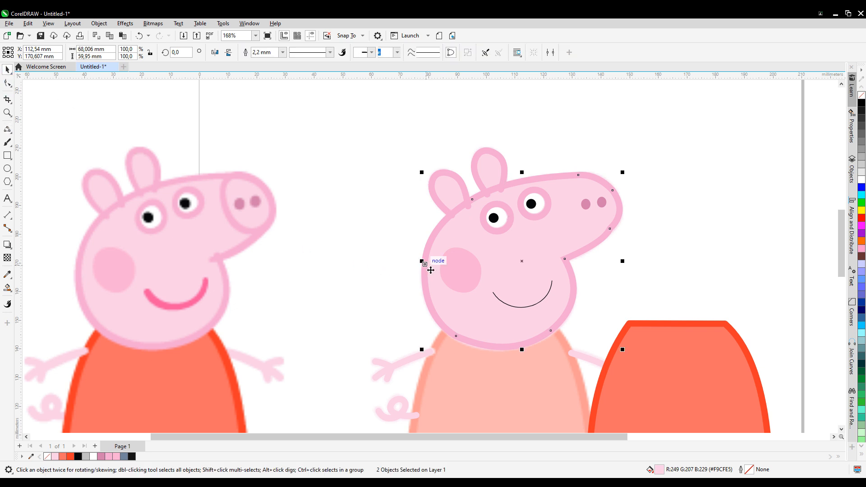
pyautogui.click(7, 257)
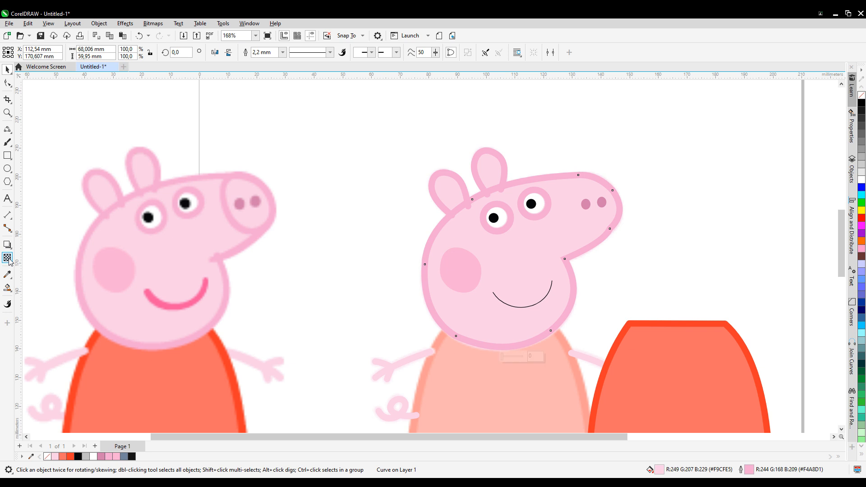
pyautogui.click(24, 54)
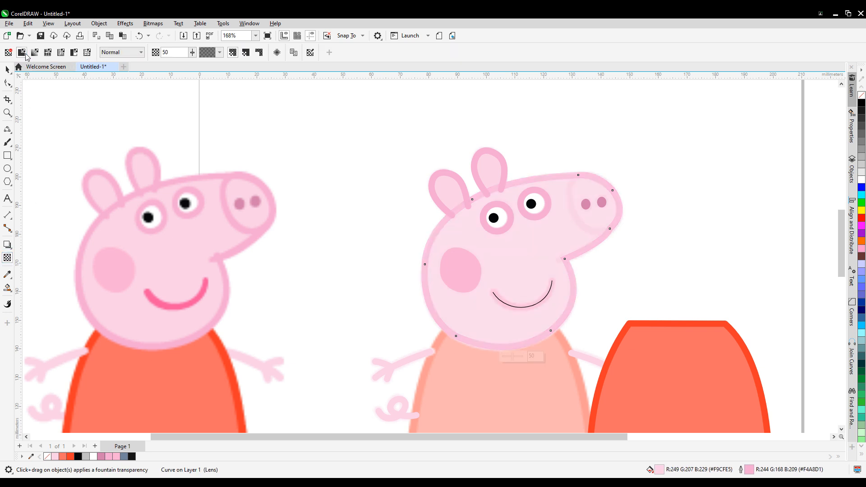
# Step: Draw a 3-point curve between the head's upper and lower snout nodes and reshape it to the reference snout line, about 13.9 by 19.8 mm
pyautogui.click(7, 129)
pyautogui.moveTo(579, 175); pyautogui.dragTo(610, 228)
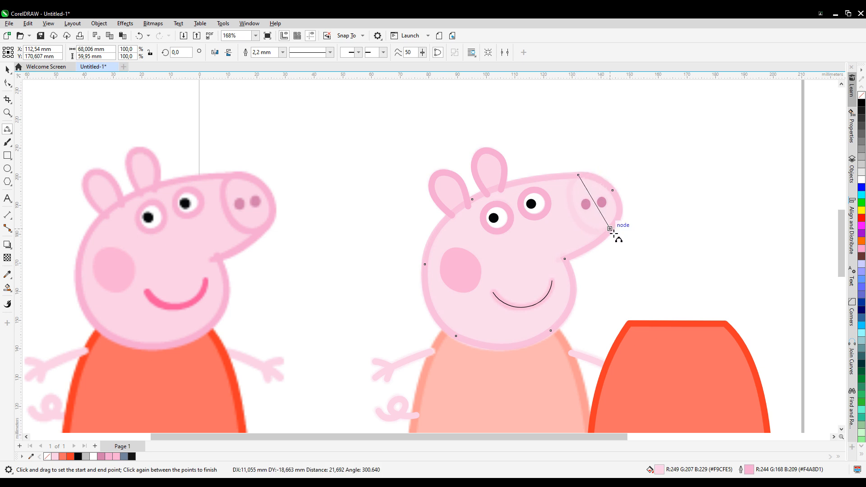
pyautogui.click(586, 231)
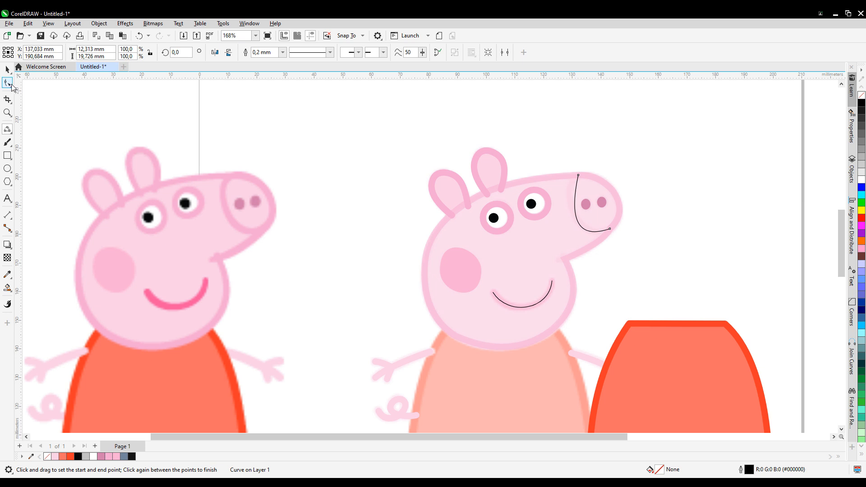
pyautogui.click(7, 82)
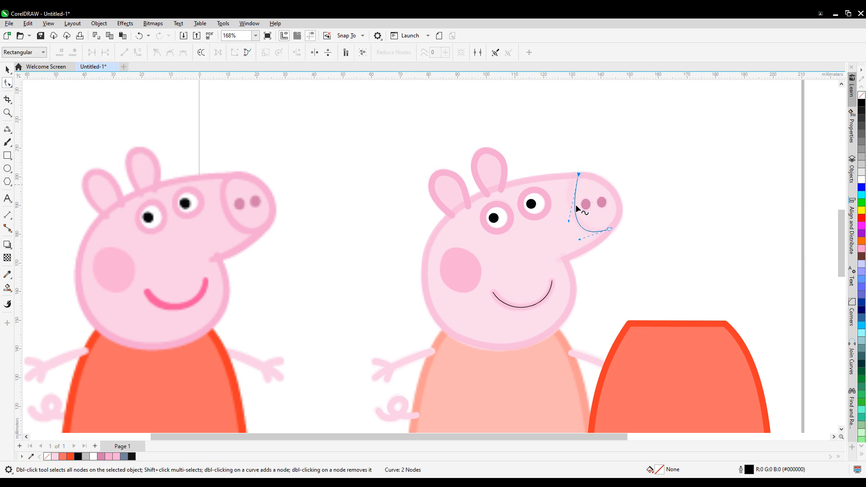
pyautogui.moveTo(569, 221); pyautogui.dragTo(556, 199)
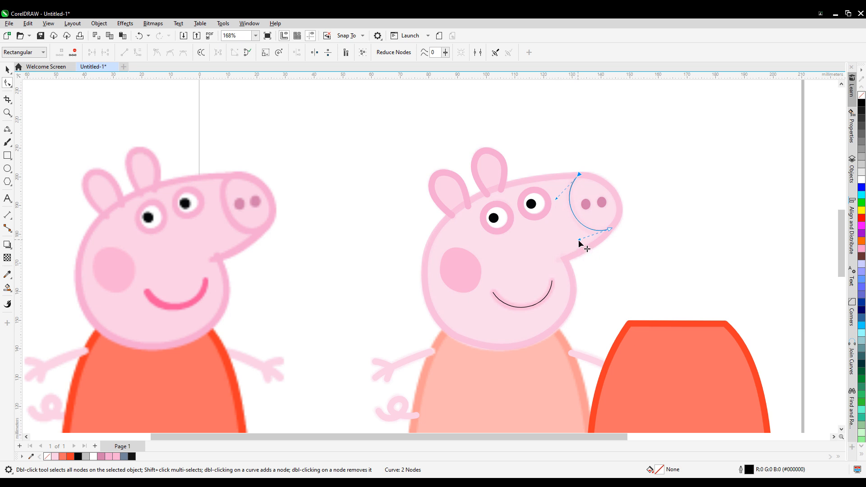
pyautogui.moveTo(579, 240); pyautogui.dragTo(585, 247)
pyautogui.click(7, 69)
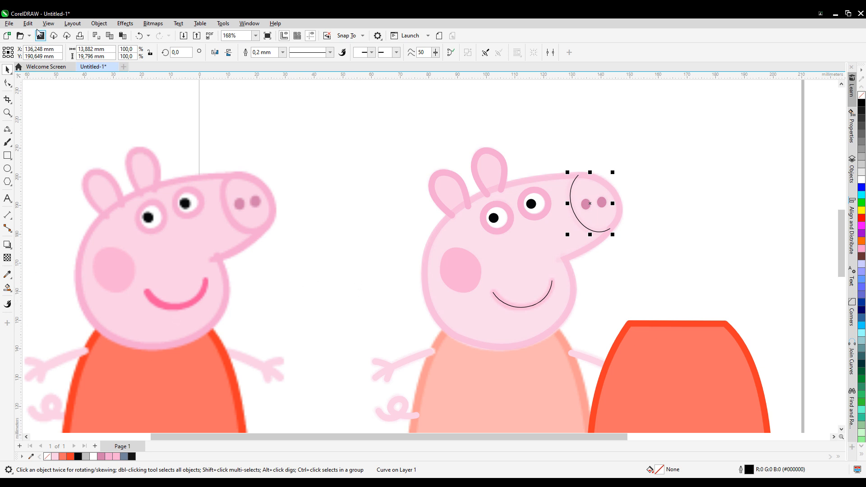
# Step: Copy the outline pen and outline color from the upper ear curve to the snout curve
pyautogui.click(28, 23)
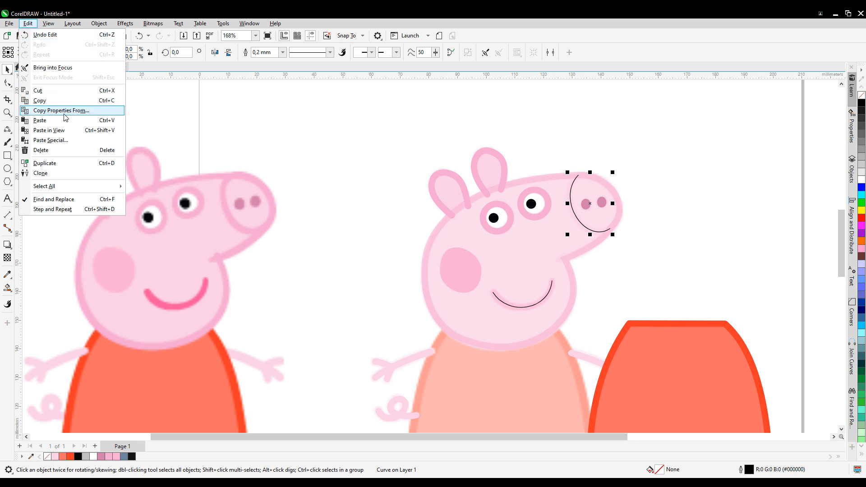
pyautogui.click(65, 113)
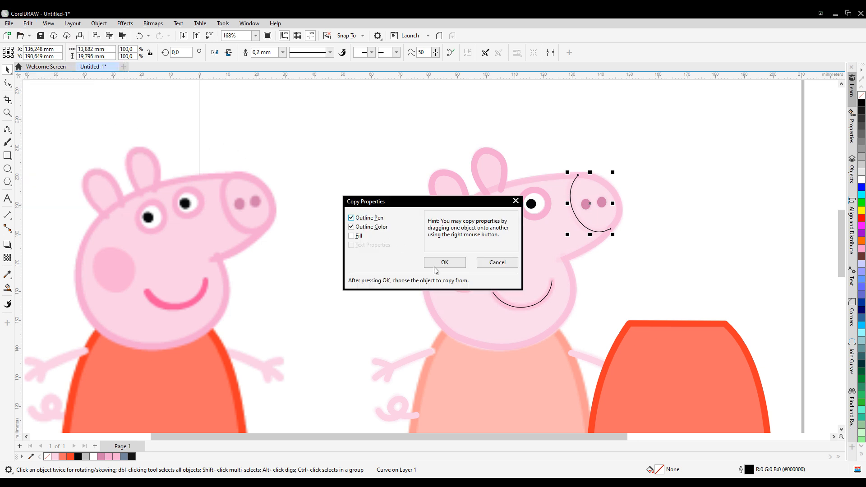
pyautogui.click(445, 262)
pyautogui.click(481, 157)
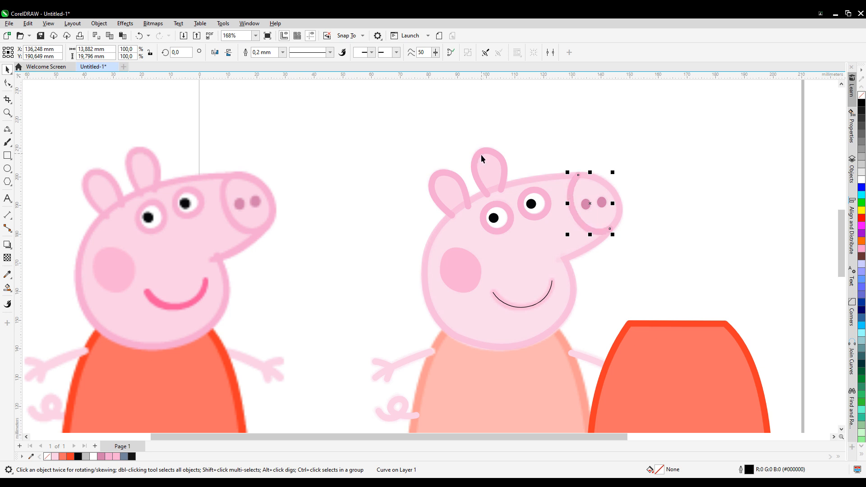
# Step: Remove the transparency from the traced pig's head curve
pyautogui.click(430, 256)
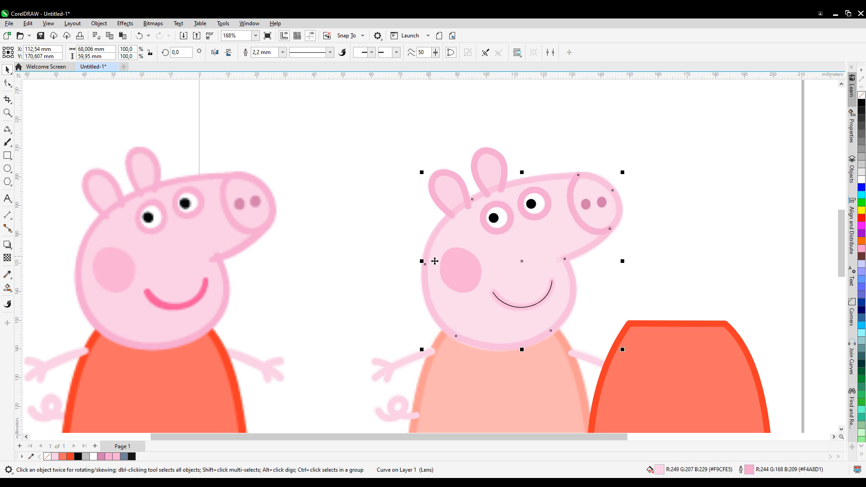
pyautogui.click(7, 258)
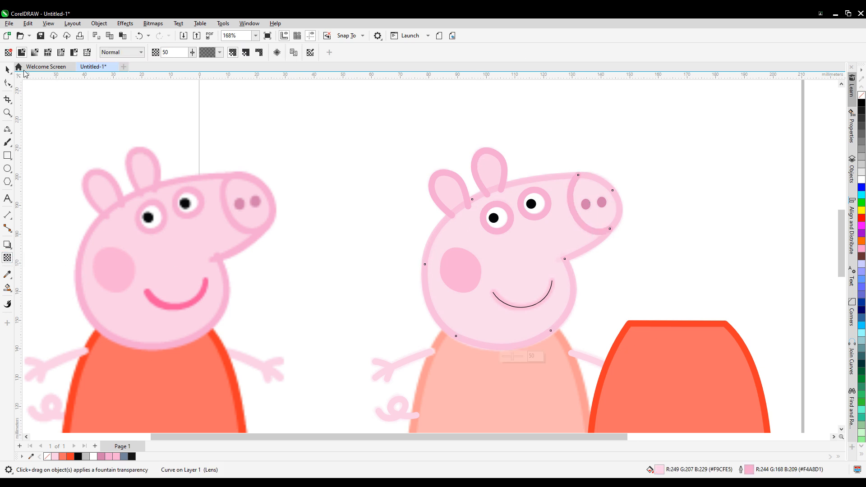
pyautogui.click(8, 54)
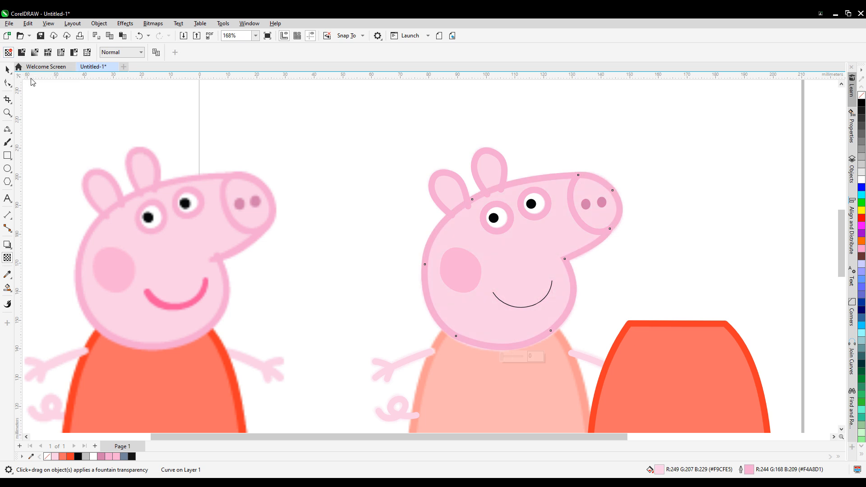
pyautogui.click(7, 70)
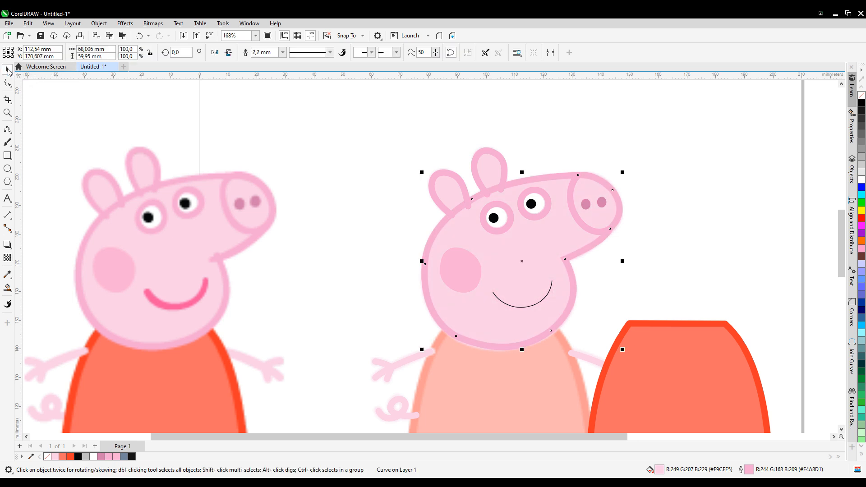
# Step: Color the mouth curve with the pink #F5569C sampled from the reference mouth and set its outline width to 2.2 mm
pyautogui.click(8, 275)
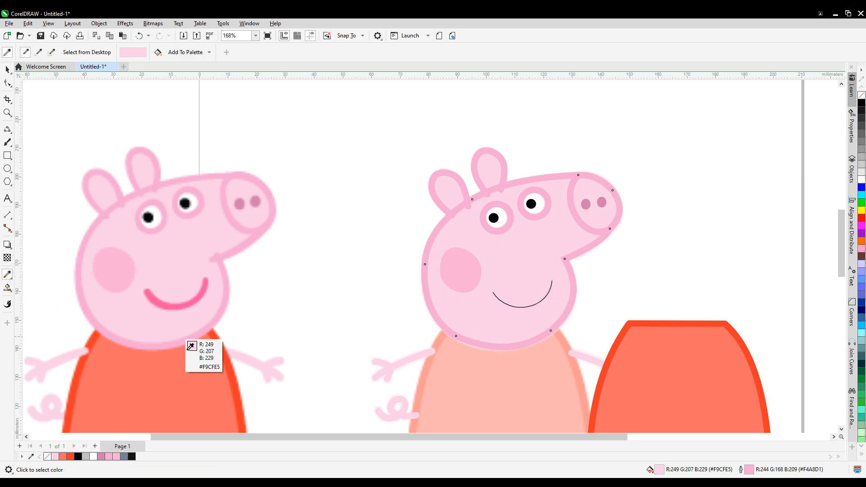
pyautogui.click(198, 311)
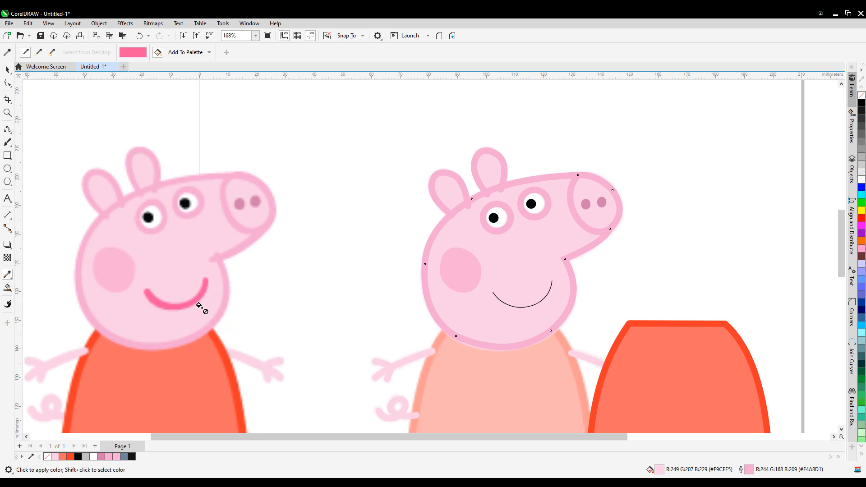
pyautogui.click(524, 312)
pyautogui.click(8, 70)
pyautogui.click(501, 303)
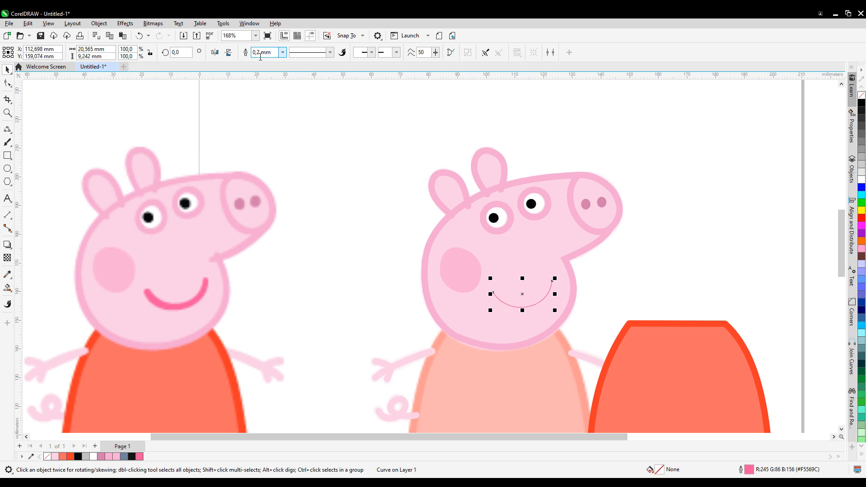
pyautogui.write('2')
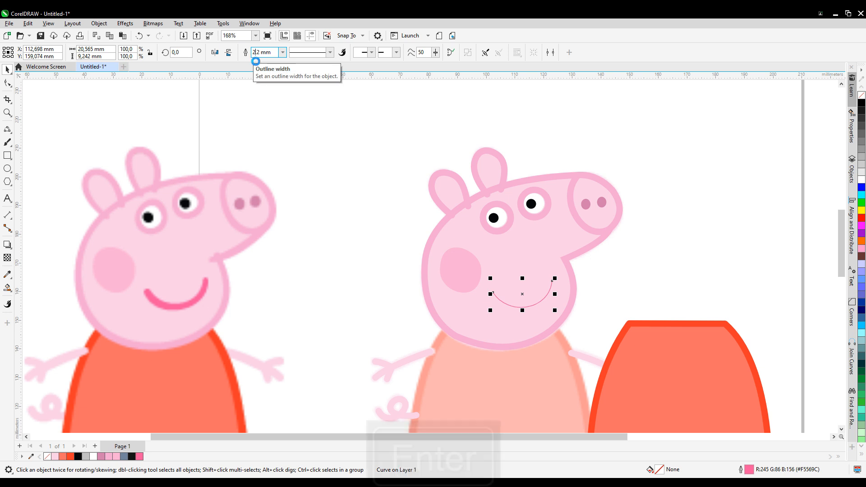
pyautogui.press('Return')
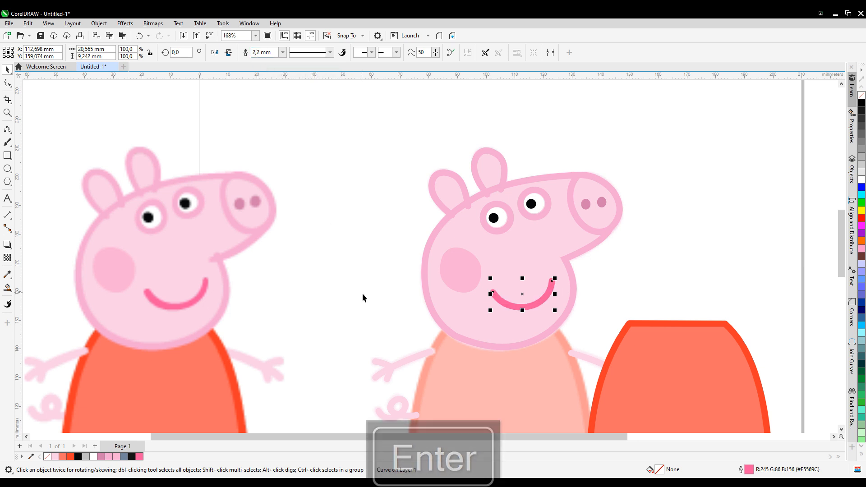
# Step: Move the orange dress shape onto the traced pig's body, aligned over the faded reference dress
pyautogui.scroll(-1, 430, 256)
pyautogui.moveTo(423, 217); pyautogui.dragTo(424, 255)
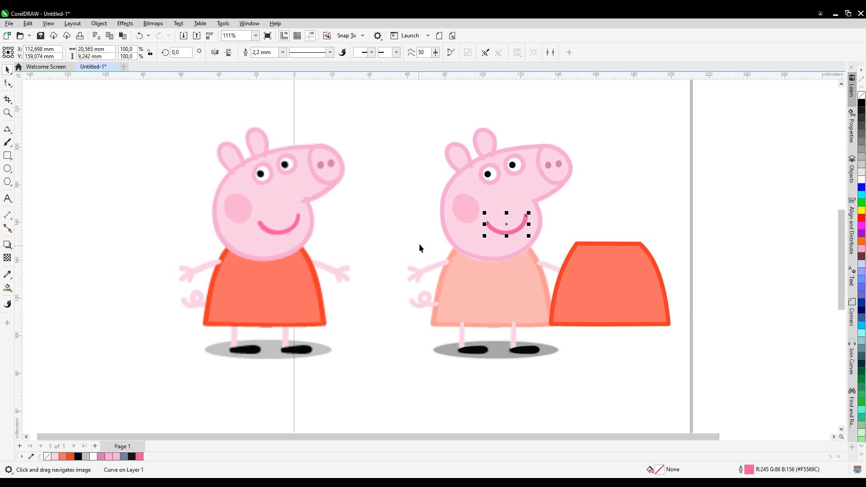
pyautogui.click(634, 302)
pyautogui.moveTo(671, 284); pyautogui.dragTo(502, 299)
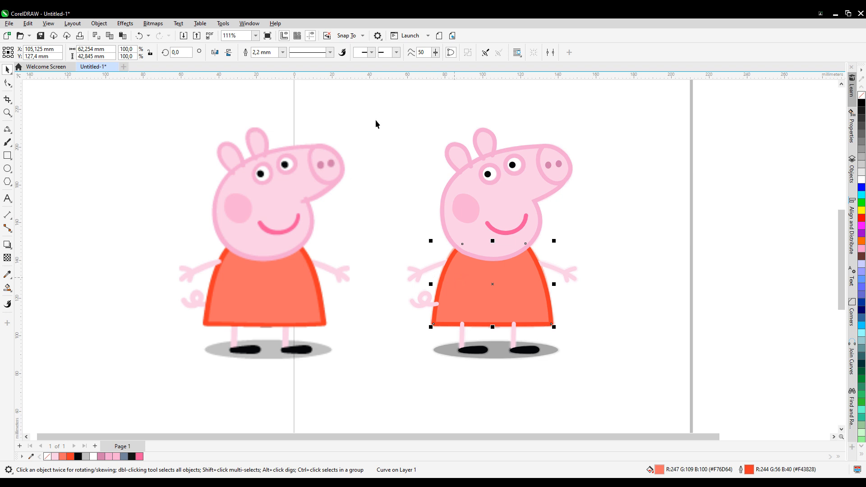
# Step: Bring the traced pig's arm above the tail to the front of the page, over the dress
pyautogui.click(392, 249)
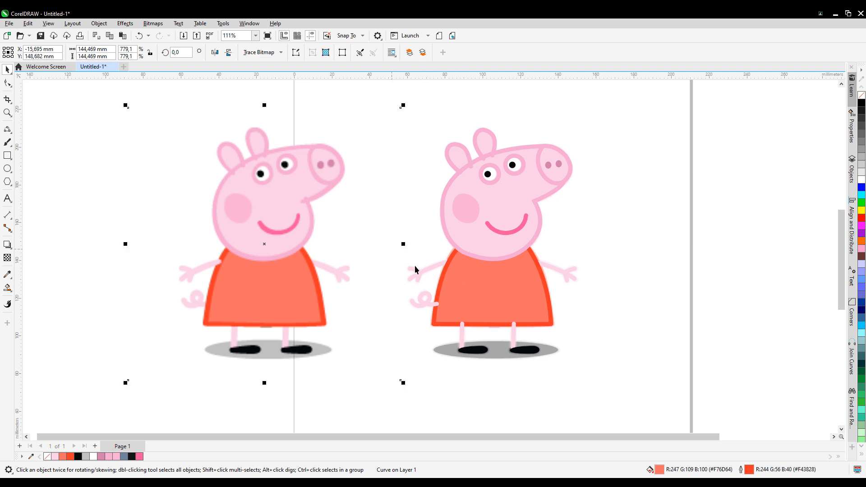
pyautogui.click(434, 268)
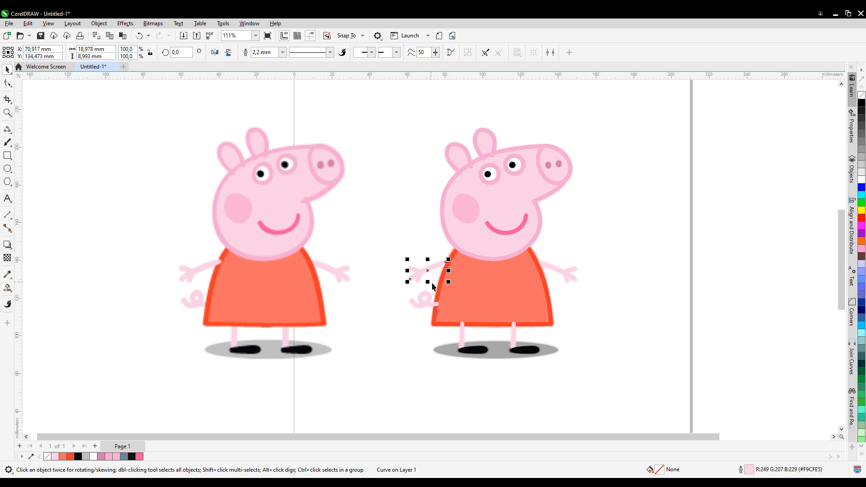
pyautogui.hotkey('ctrl', 'Home')
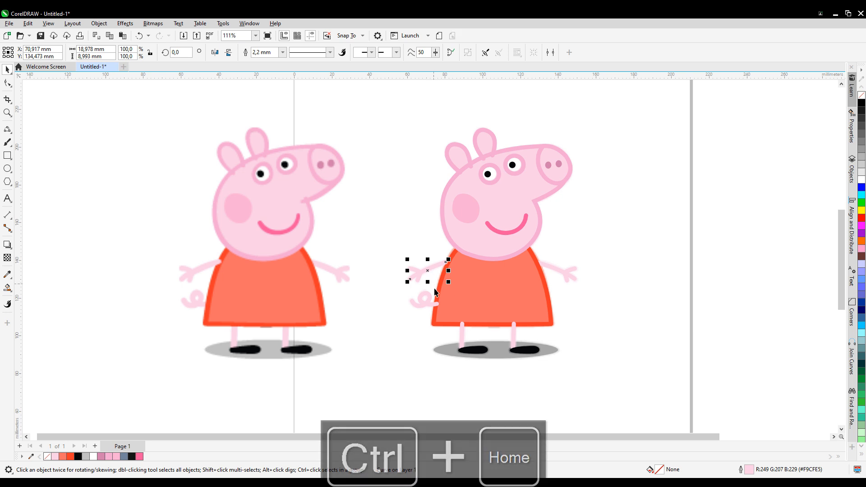
# Step: Send the traced pig's tail and both legs to the back of the page, behind the dress, and clear the selection
pyautogui.click(426, 298)
pyautogui.hotkey('ctrl', 'End')
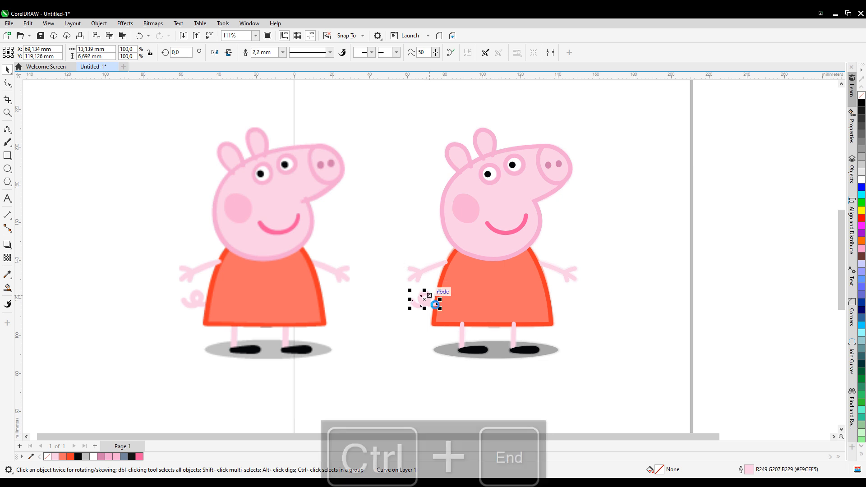
pyautogui.click(462, 338)
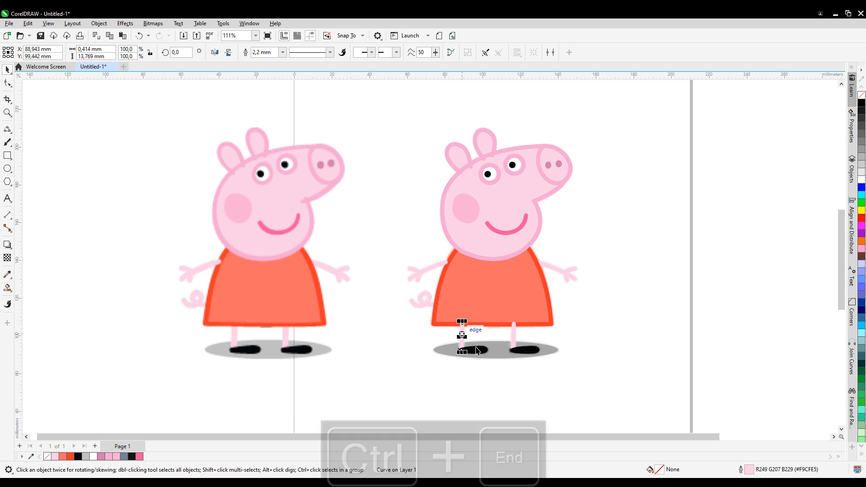
pyautogui.hotkey('ctrl', 'End')
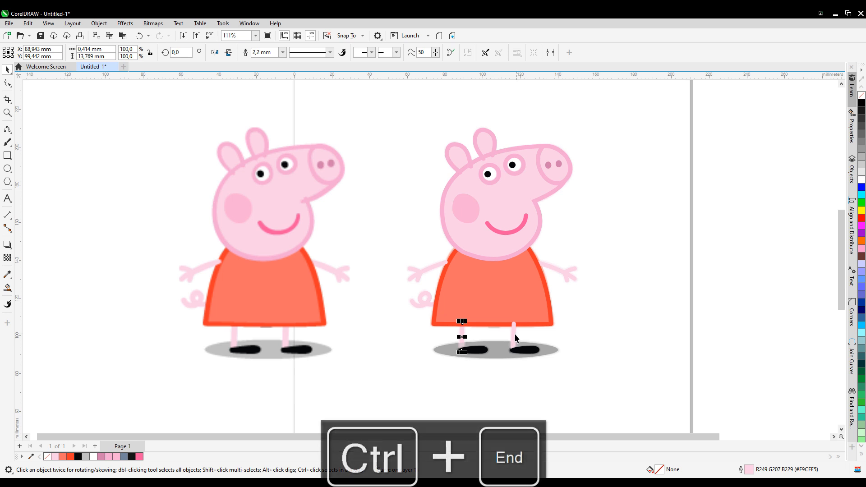
pyautogui.click(515, 335)
pyautogui.click(587, 363)
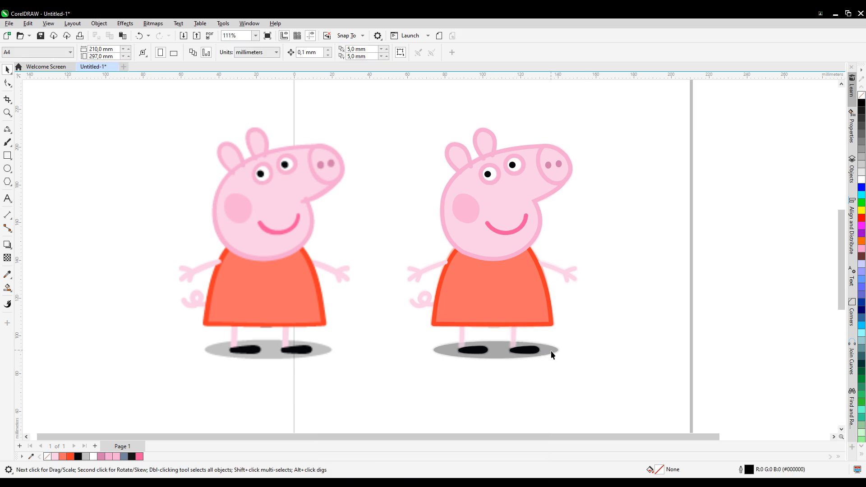
# Step: Unlock the faded reference image behind the traced pig and move it off the page, to the right of the page edge
pyautogui.scroll(3, 450, 352)
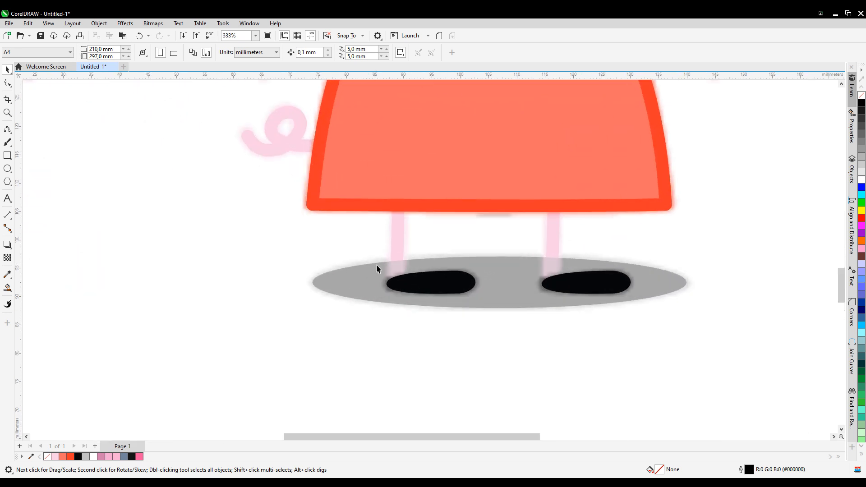
pyautogui.scroll(-2, 426, 251)
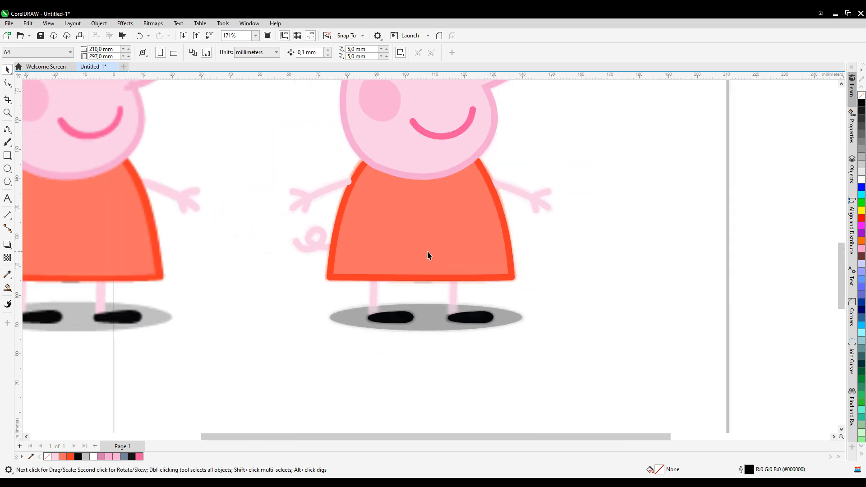
pyautogui.scroll(-1, 430, 260)
pyautogui.rightClick(523, 270)
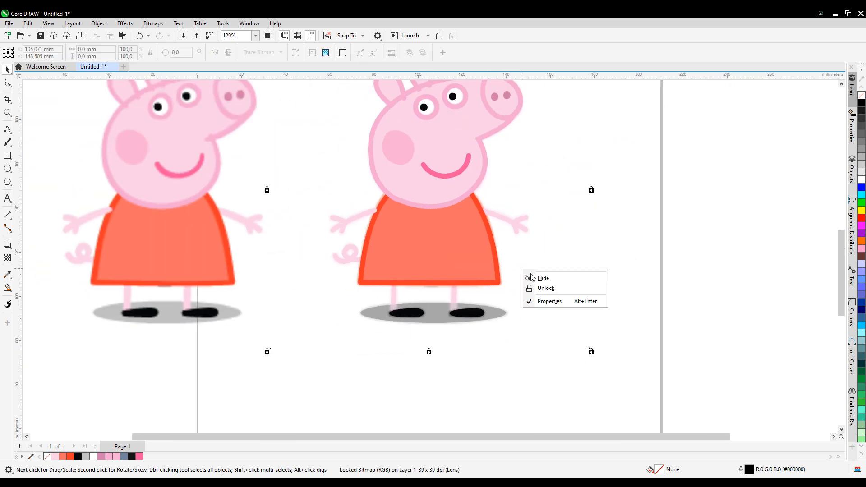
pyautogui.click(546, 288)
pyautogui.scroll(-2, 428, 257)
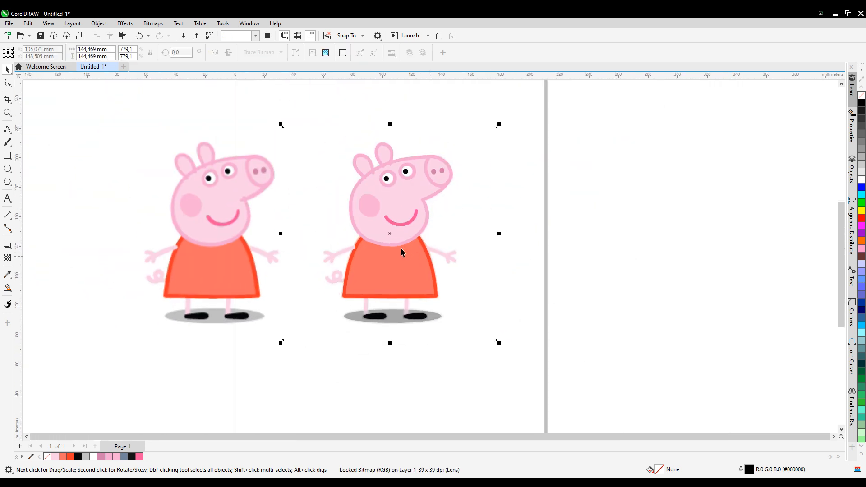
pyautogui.moveTo(394, 239); pyautogui.dragTo(610, 251)
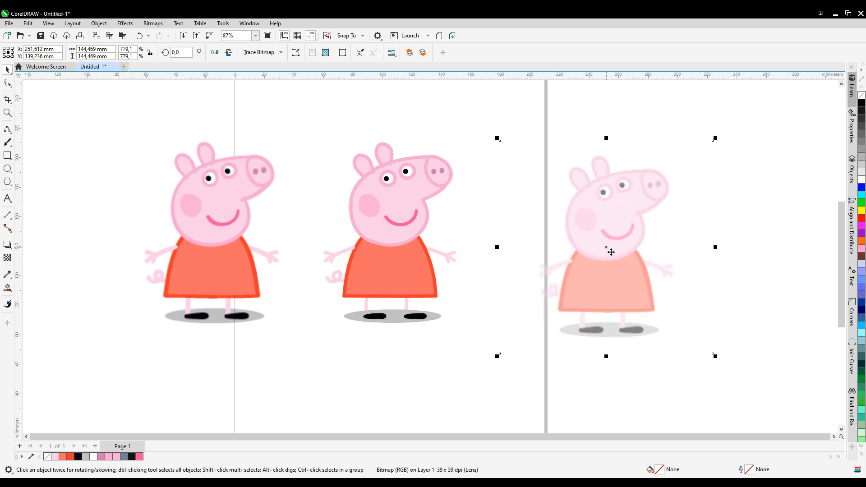
# Step: Send the gray shadow ellipse to the back of the page and delete the faded reference image beside the page
pyautogui.click(401, 315)
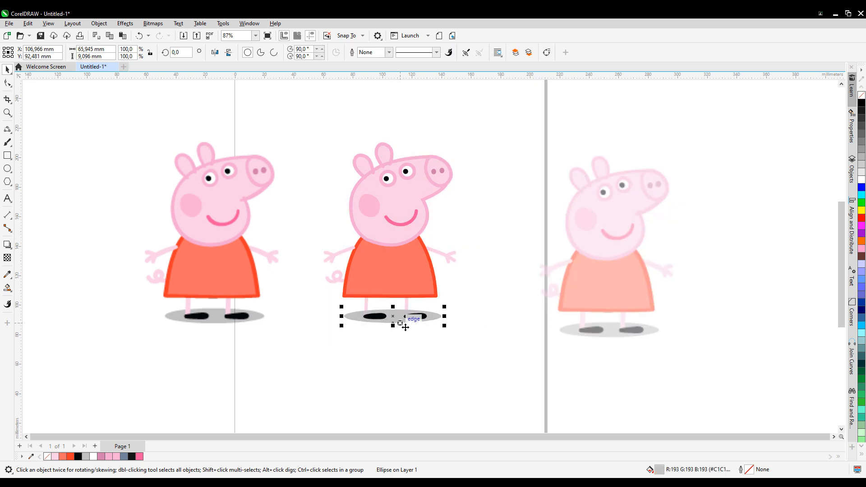
pyautogui.hotkey('ctrl', 'End')
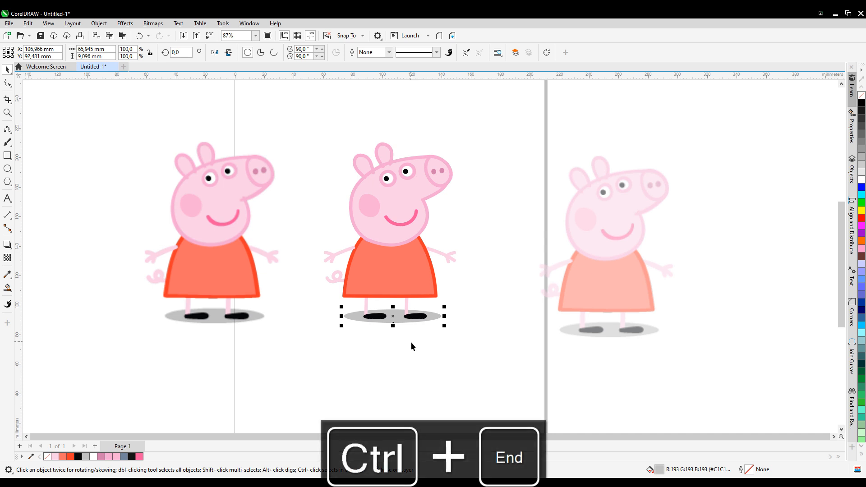
pyautogui.click(607, 232)
pyautogui.press('Delete')
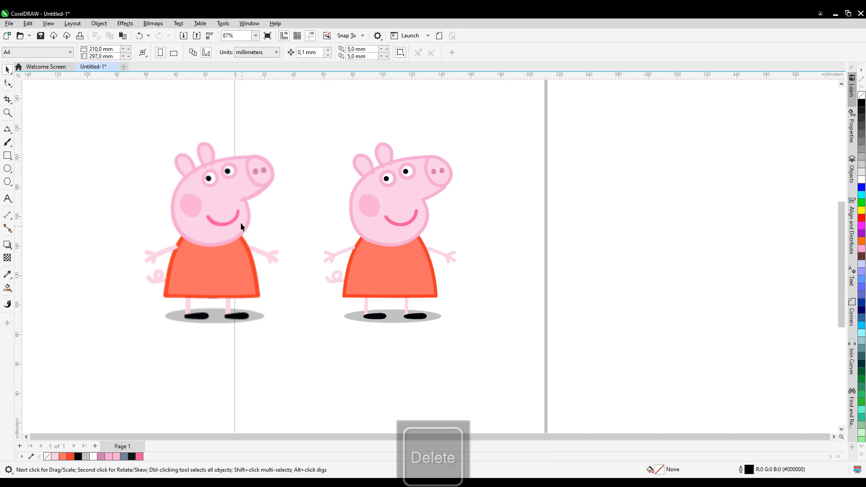
# Step: Compare the edge sharpness of the original bitmap pig's mouth and face with the traced vector pig's up close
pyautogui.scroll(6, 430, 260)
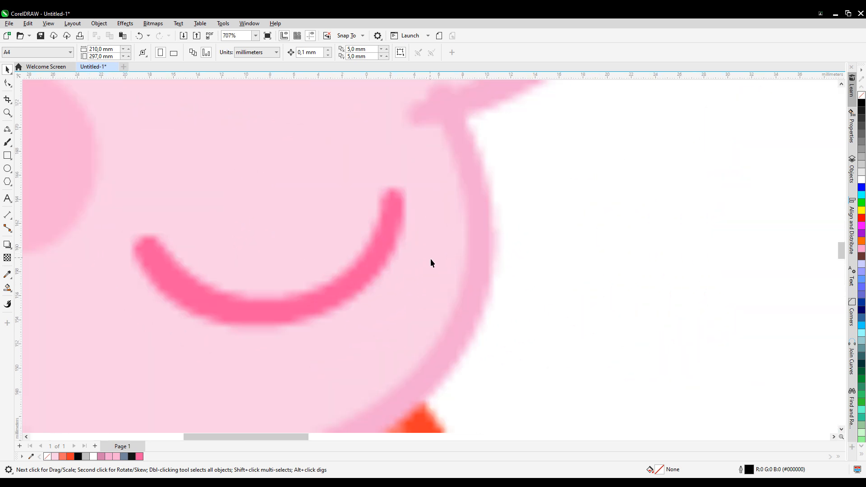
pyautogui.scroll(-3, 432, 261)
pyautogui.scroll(3, 736, 260)
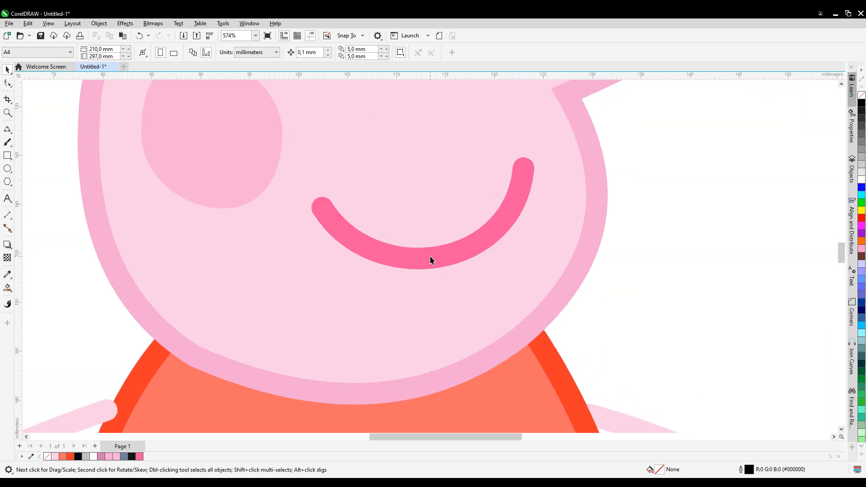
pyautogui.scroll(-1, 394, 247)
pyautogui.scroll(-5, 430, 259)
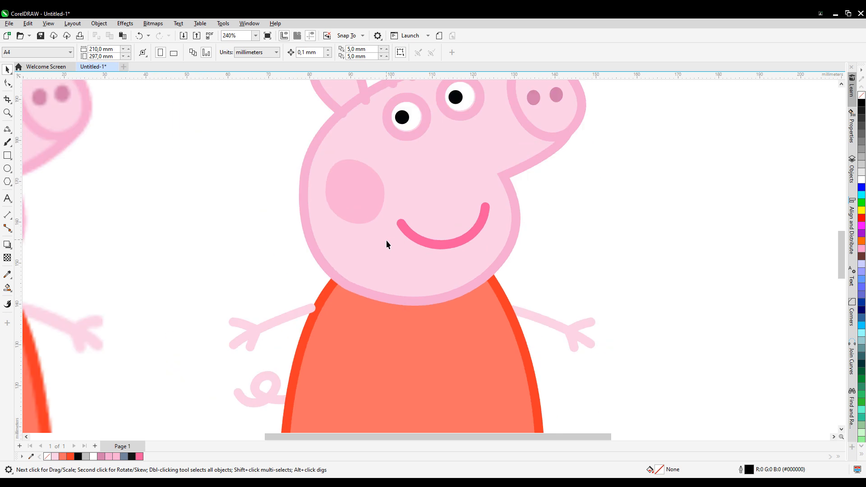
pyautogui.scroll(-1, 379, 278)
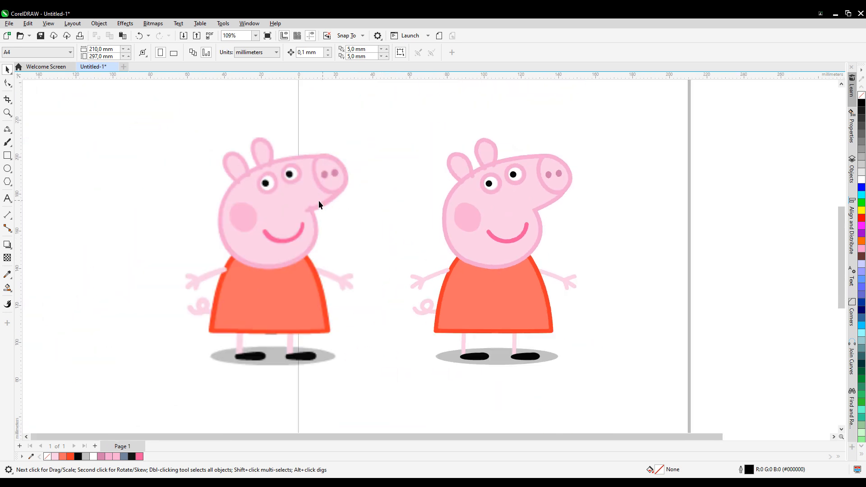
# Step: Delete the original bitmap pig, center the traced pig in view and show it in full-screen preview
pyautogui.click(246, 211)
pyautogui.press('Delete')
pyautogui.moveTo(347, 220); pyautogui.dragTo(306, 222)
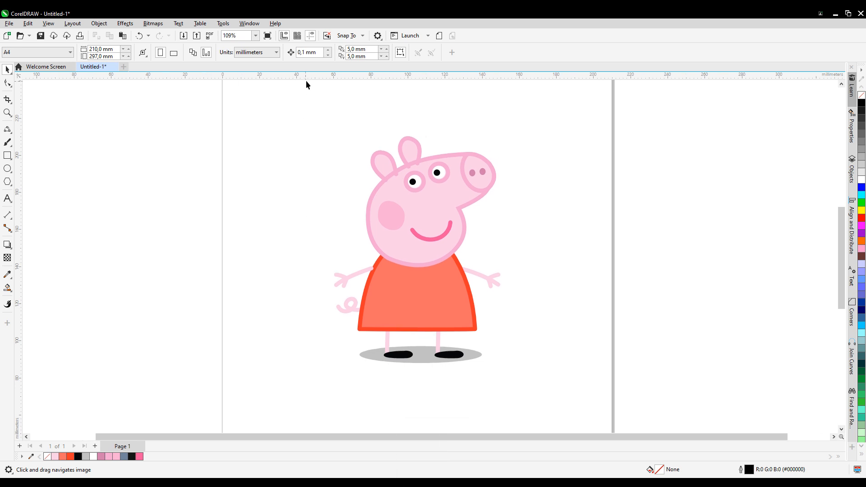
pyautogui.click(268, 36)
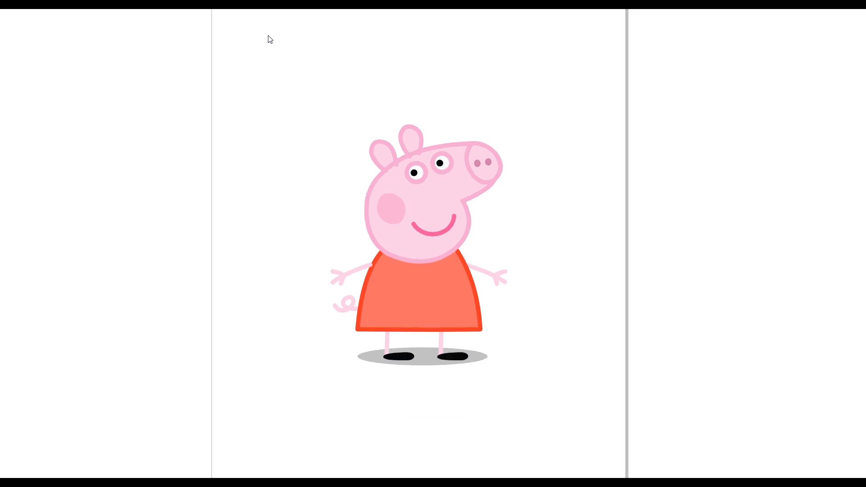